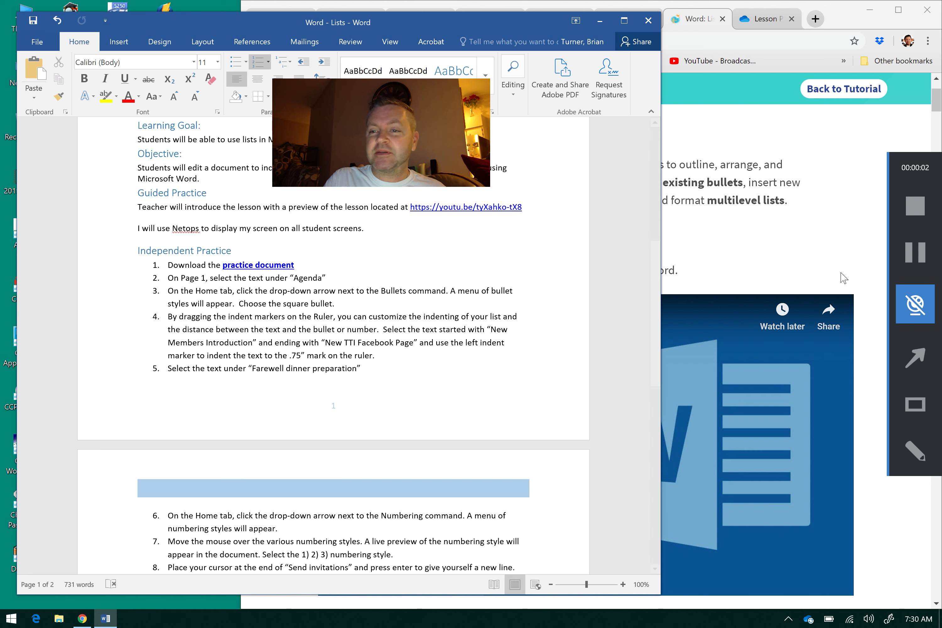
{"action": "left_click", "coordinate": [908, 311]}
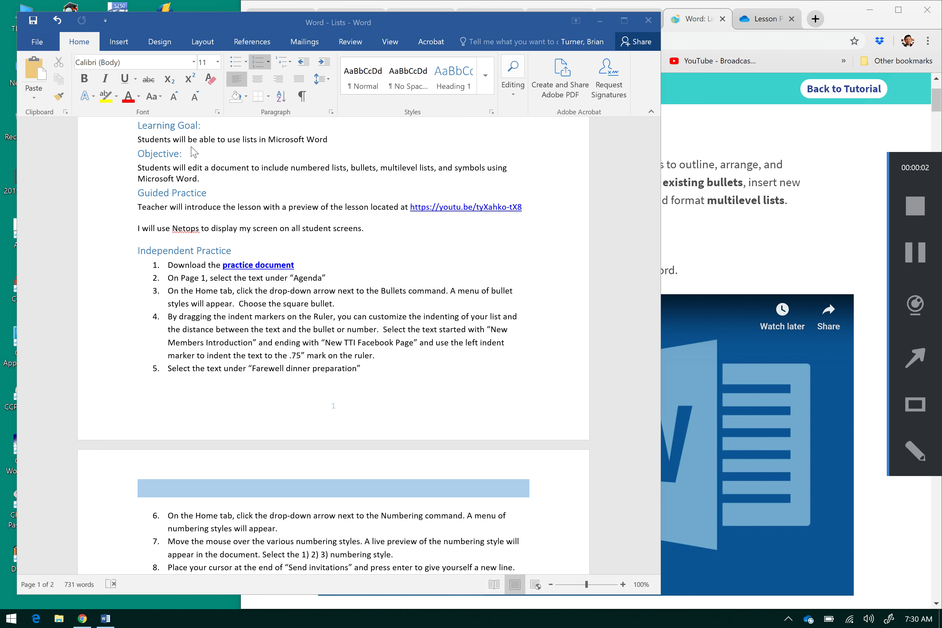
{"action": "left_click", "coordinate": [219, 141]}
{"action": "left_click", "coordinate": [307, 144]}
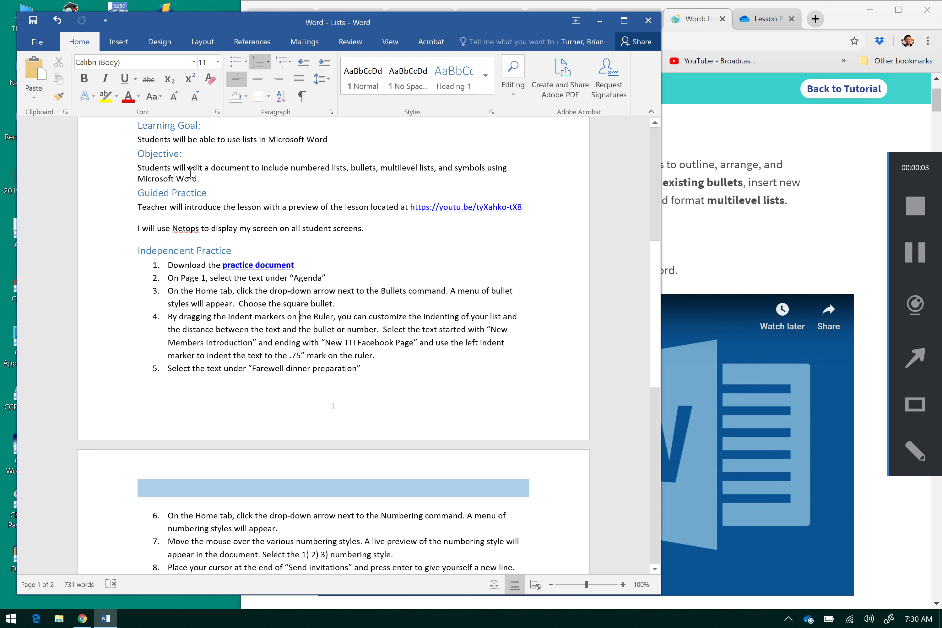
{"action": "left_click_drag", "start_coordinate": [222, 170], "coordinate": [405, 181]}
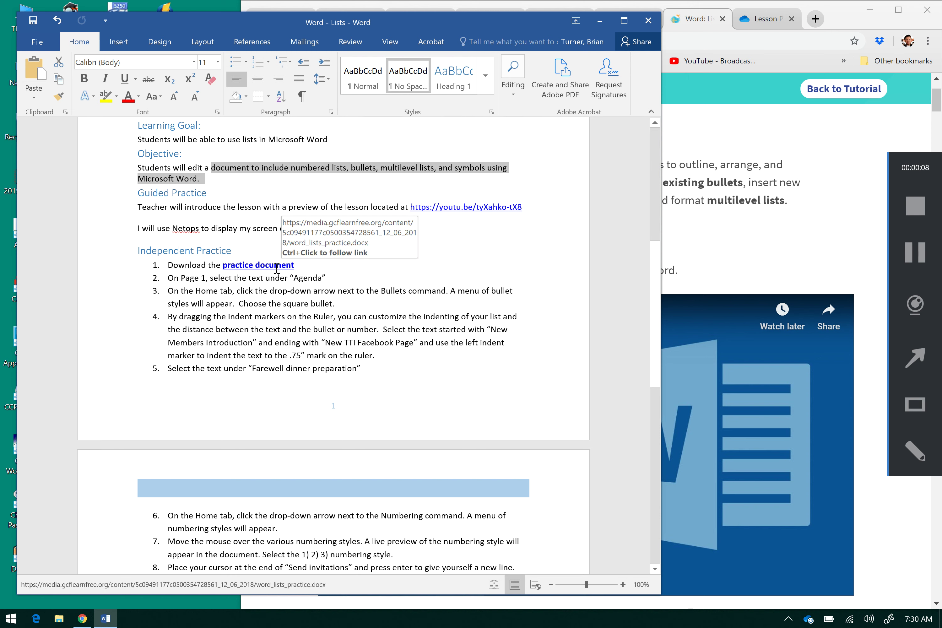
Open the practice document linked in the first independent practice instruction and move its window aside so the instructions remain visible.
{"action": "left_click", "coordinate": [260, 265], "text": "ctrl"}
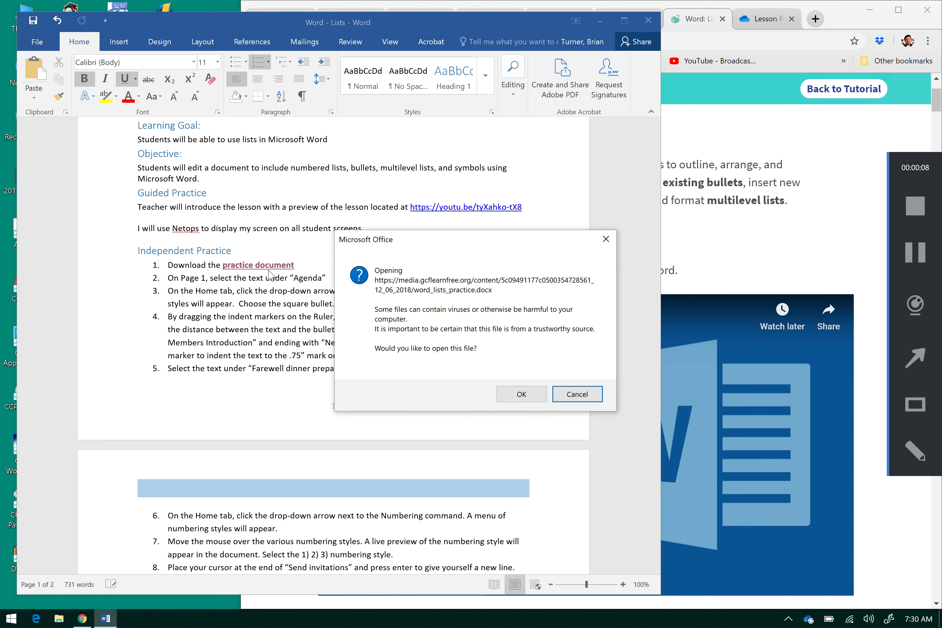
{"action": "left_click", "coordinate": [514, 393]}
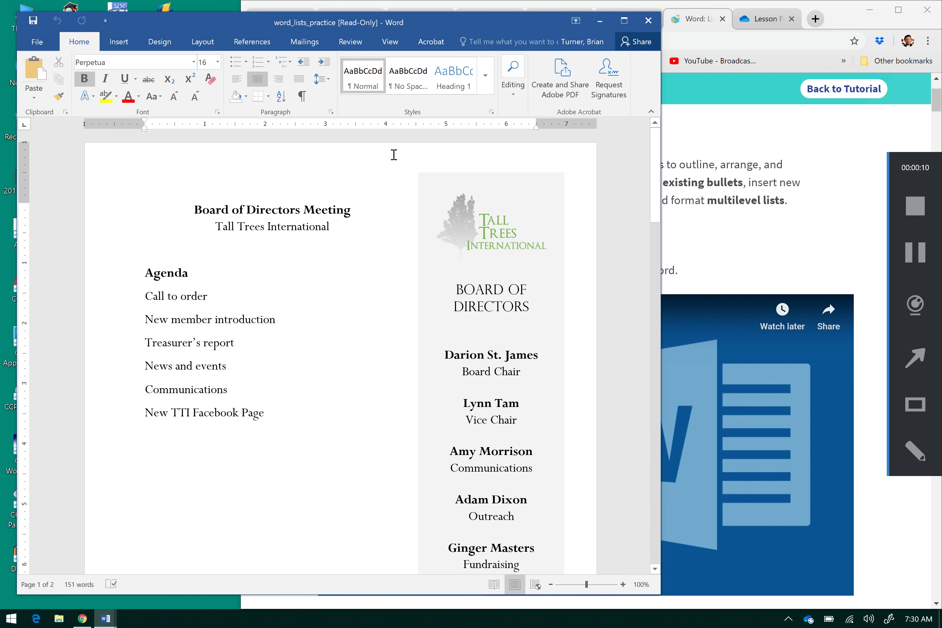
{"action": "left_click_drag", "start_coordinate": [457, 21], "coordinate": [665, 20]}
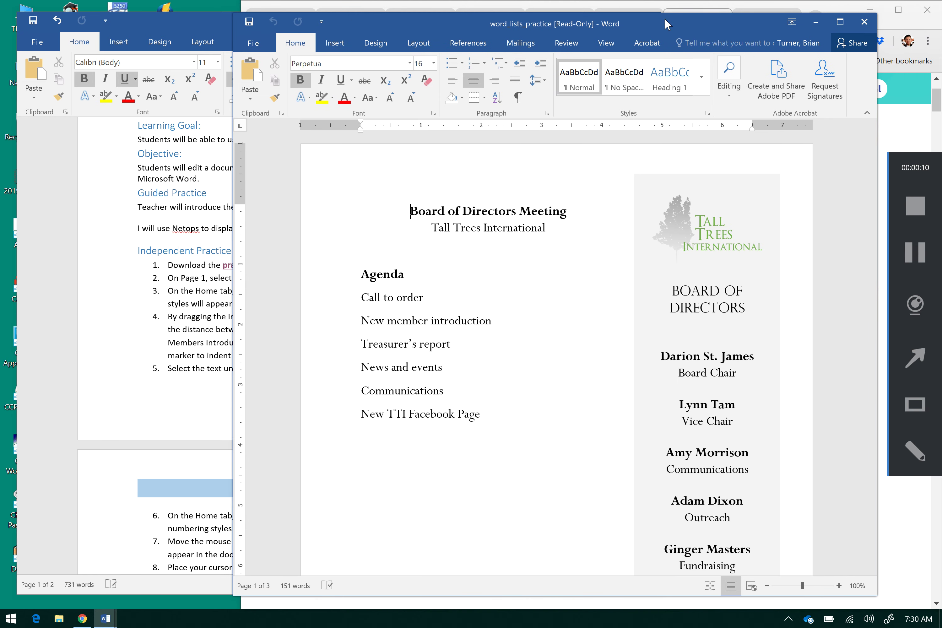
Save the read-only practice document as a Word Document named word_lists_practice in the OneDrive - collierschools Documents folder.
{"action": "left_click", "coordinate": [255, 44]}
{"action": "left_click", "coordinate": [265, 160]}
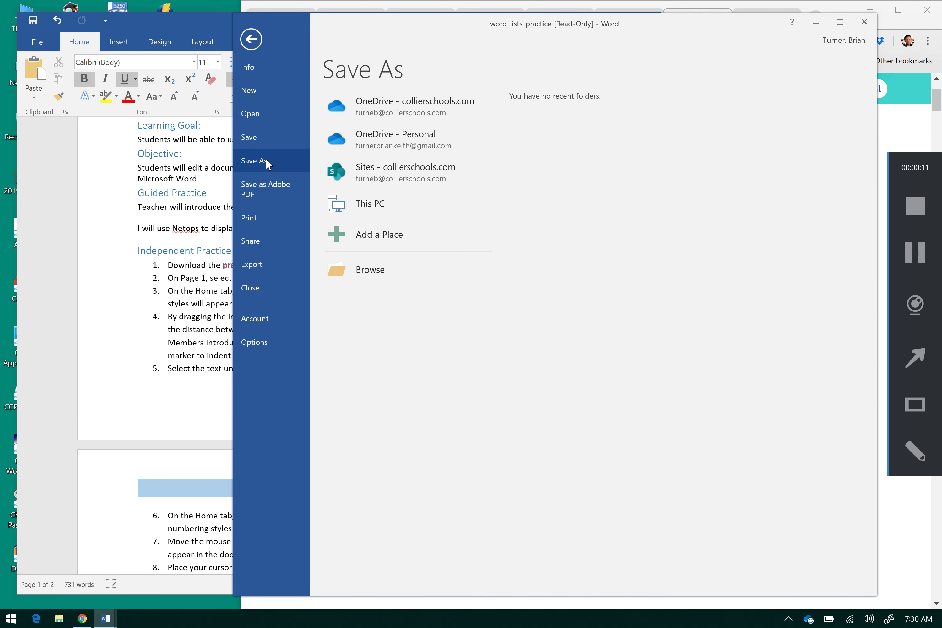
{"action": "left_click", "coordinate": [441, 118]}
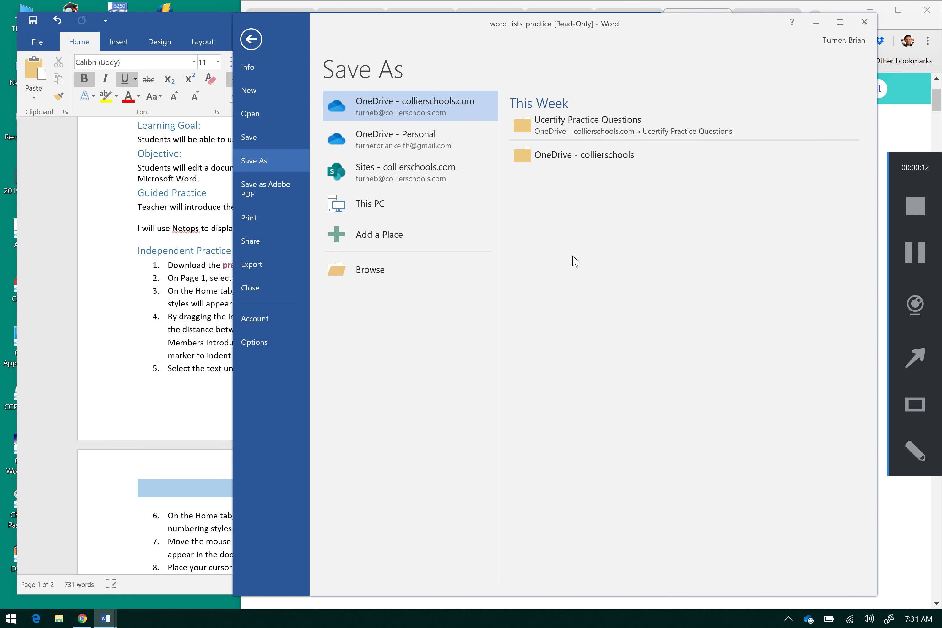
{"action": "left_click", "coordinate": [562, 154]}
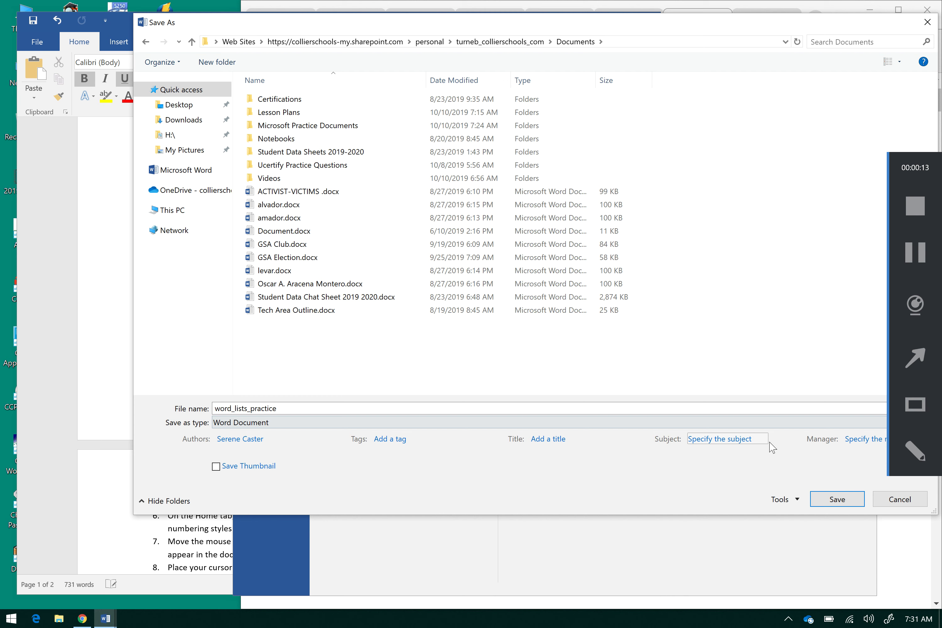
{"action": "left_click", "coordinate": [836, 501]}
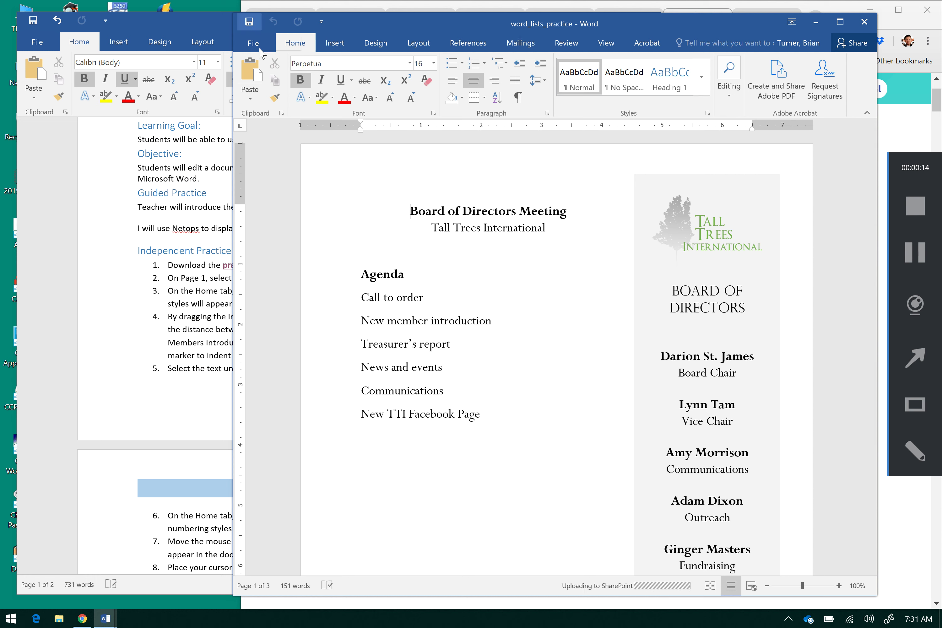
Apply square bullets to all the lines under "Agenda" on page 1 of word_lists_practice, widening its window for the list options.
{"action": "left_click", "coordinate": [204, 353]}
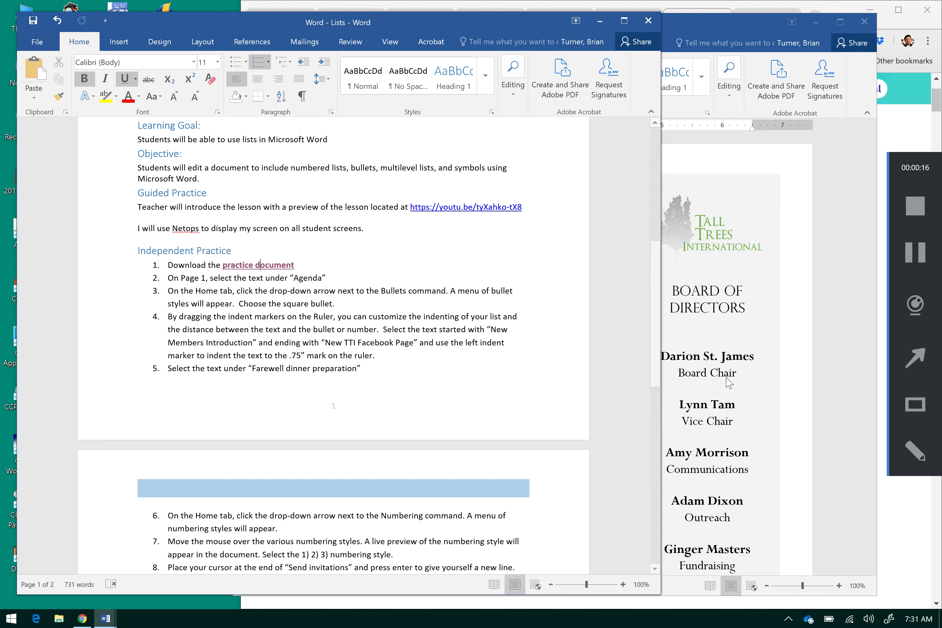
{"action": "left_click", "coordinate": [744, 398]}
{"action": "left_click_drag", "start_coordinate": [364, 298], "coordinate": [485, 414]}
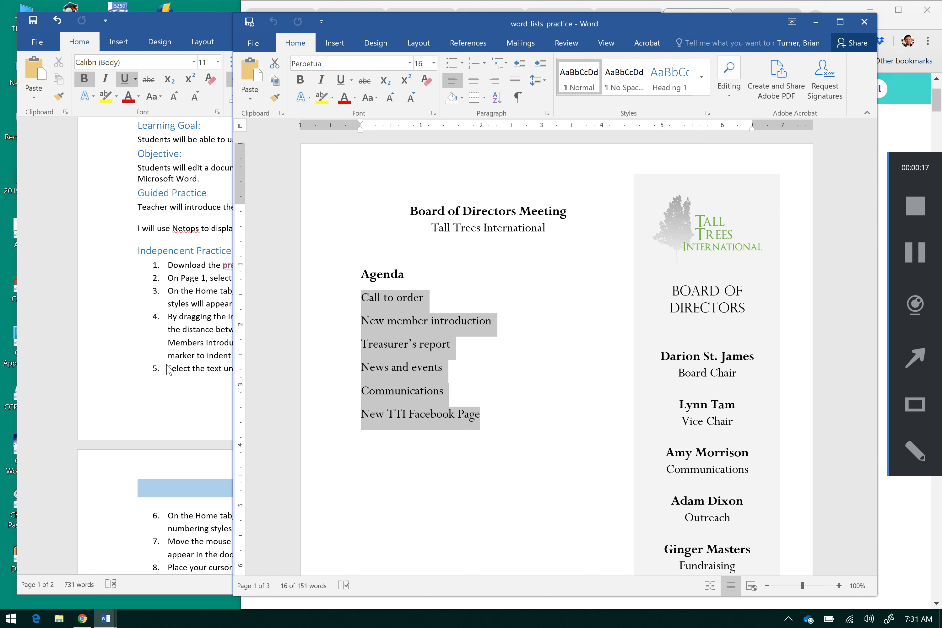
{"action": "left_click", "coordinate": [189, 388]}
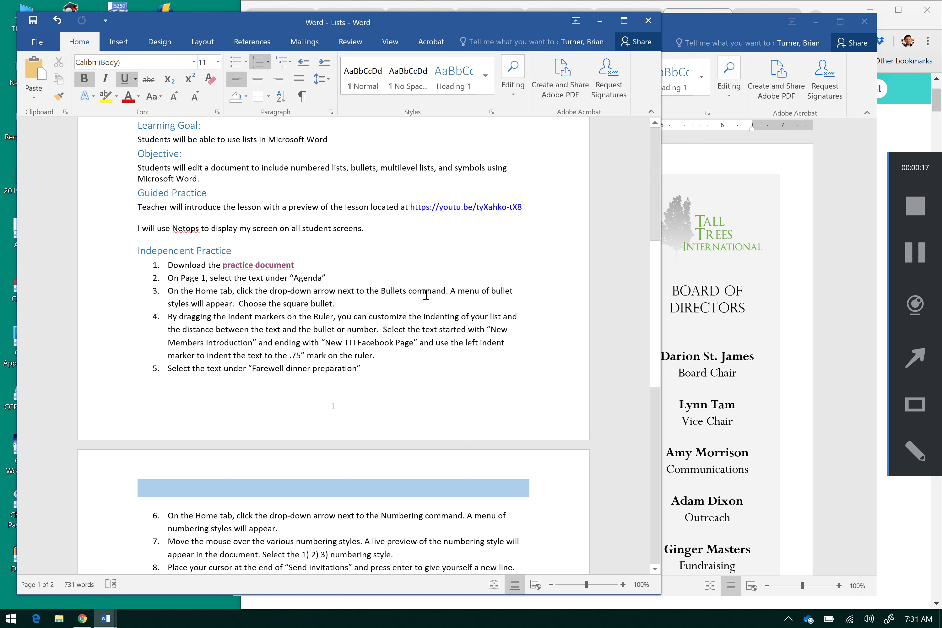
{"action": "left_click_drag", "start_coordinate": [208, 303], "coordinate": [339, 310]}
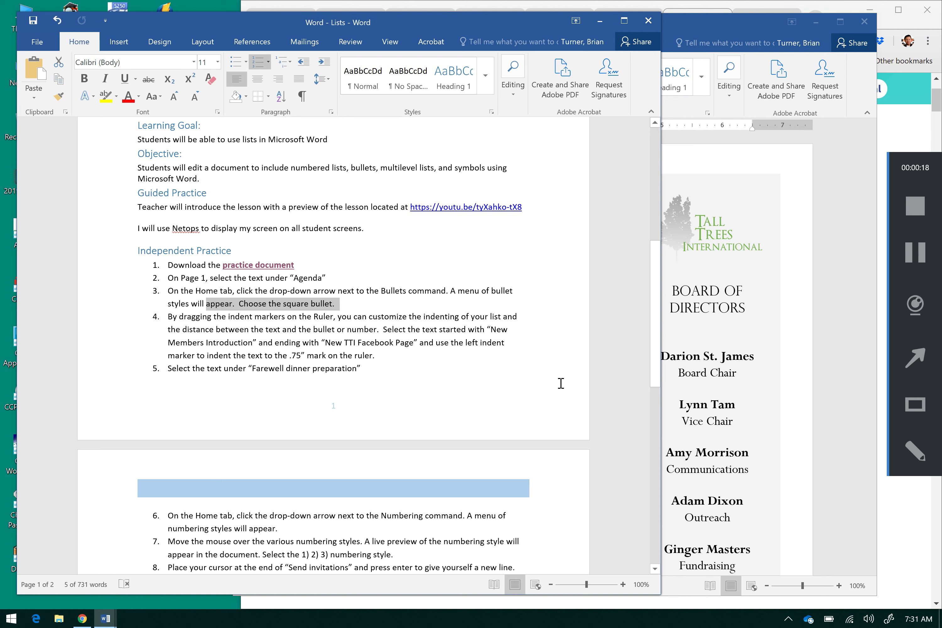
{"action": "left_click", "coordinate": [729, 369]}
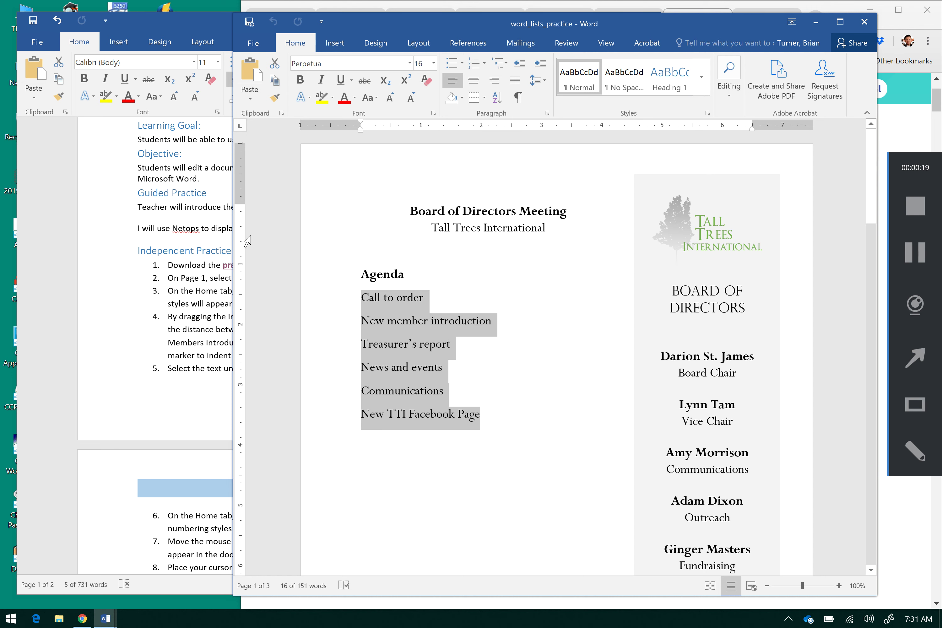
{"action": "left_click_drag", "start_coordinate": [230, 237], "coordinate": [124, 234]}
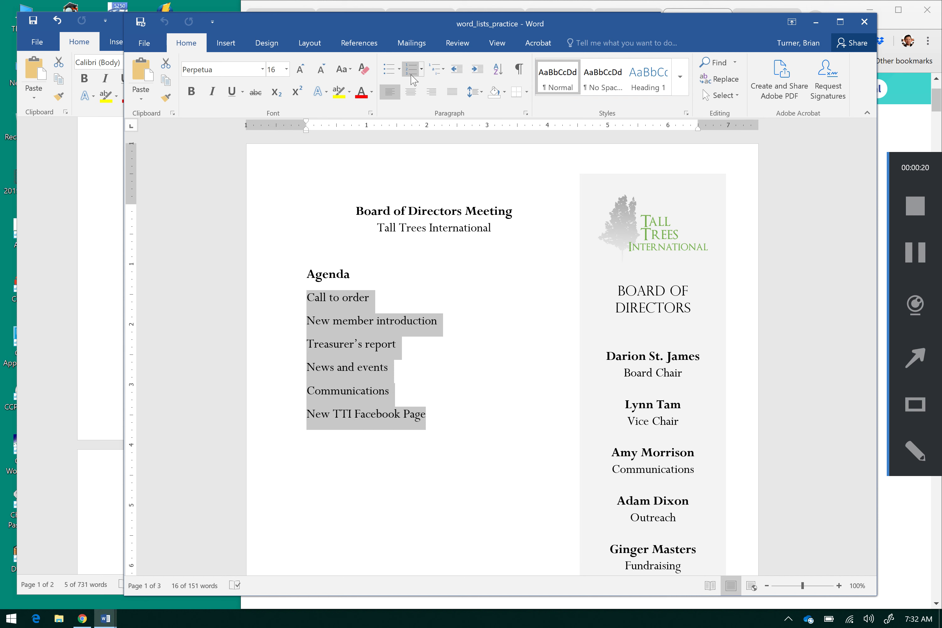
{"action": "left_click", "coordinate": [399, 73]}
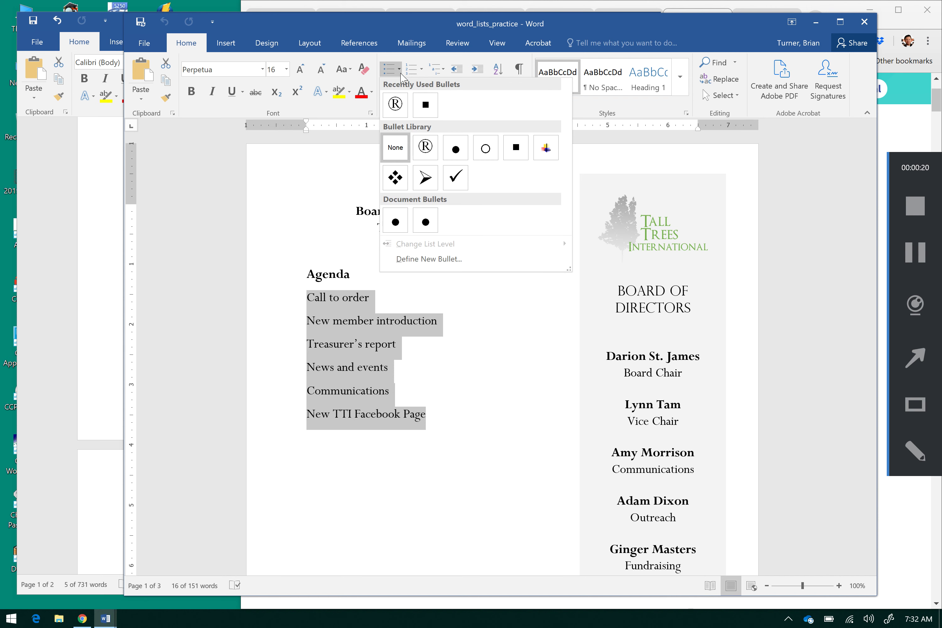
{"action": "left_click", "coordinate": [425, 106]}
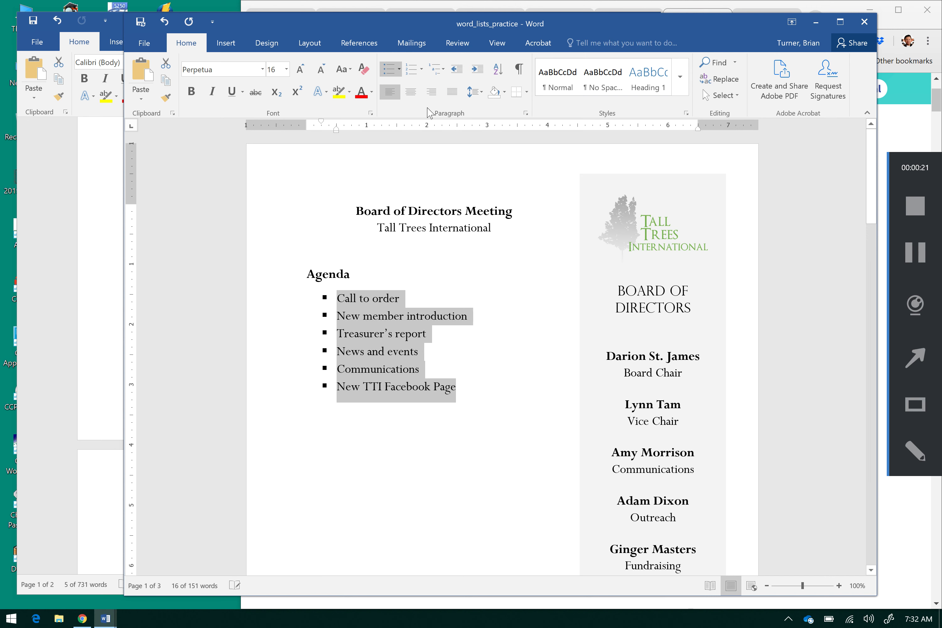
Select the agenda items from "New member introduction" to "New TTI Facebook Page" and toggle the ruler display off and back on.
{"action": "left_click", "coordinate": [95, 338]}
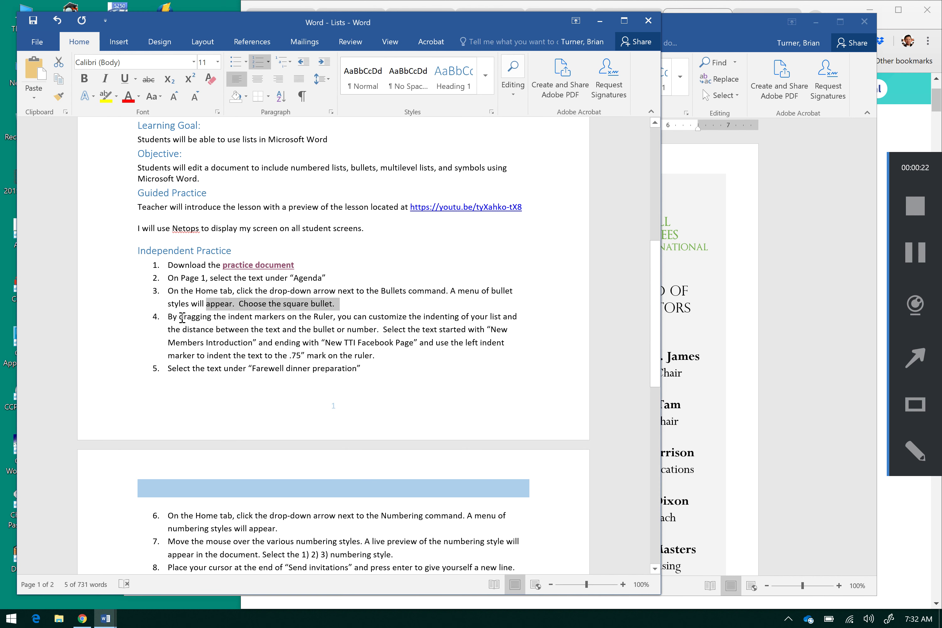
{"action": "left_click_drag", "start_coordinate": [182, 317], "coordinate": [415, 345]}
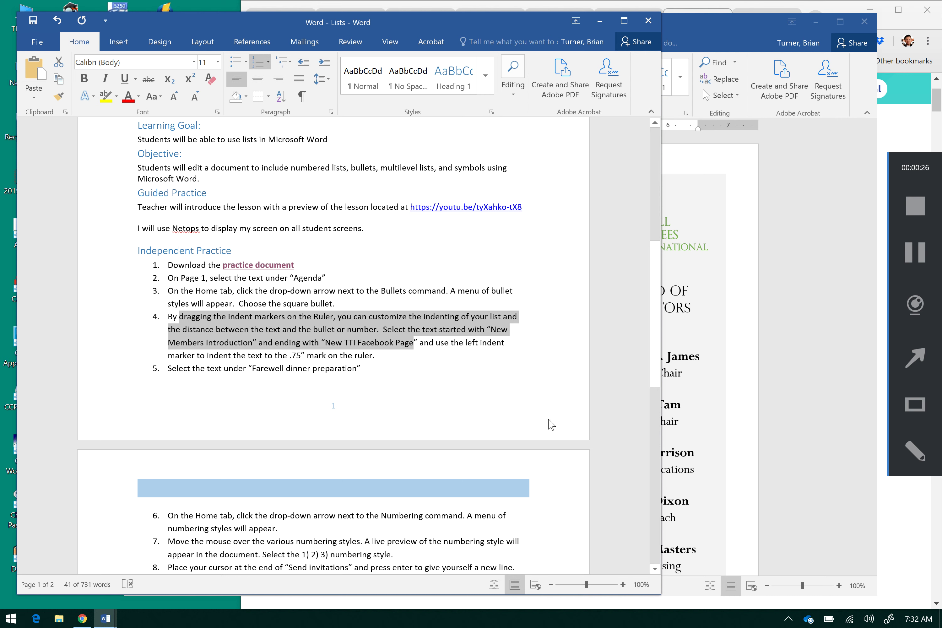
{"action": "left_click", "coordinate": [694, 424]}
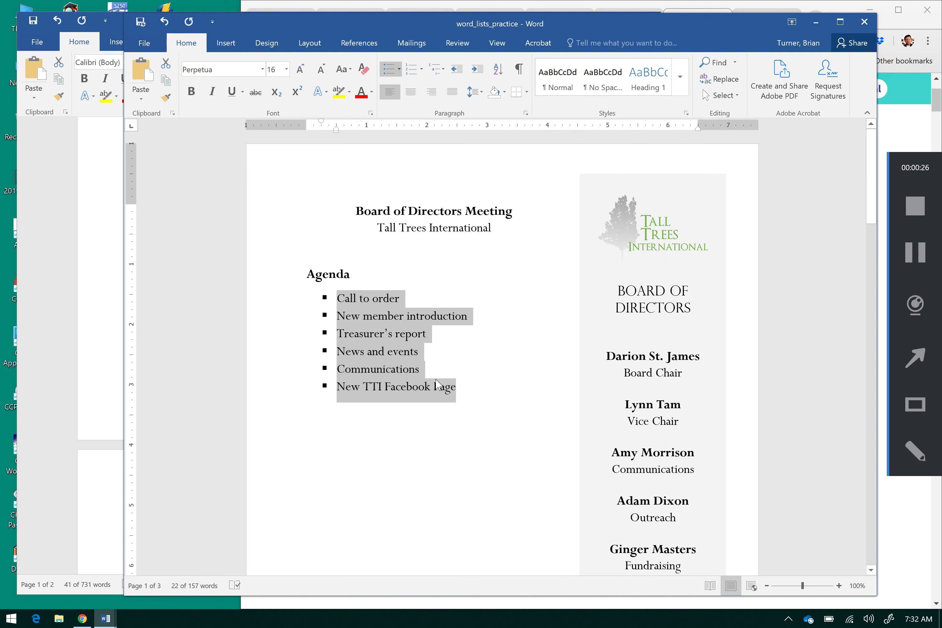
{"action": "left_click", "coordinate": [360, 316]}
{"action": "left_click_drag", "start_coordinate": [338, 316], "coordinate": [470, 381]}
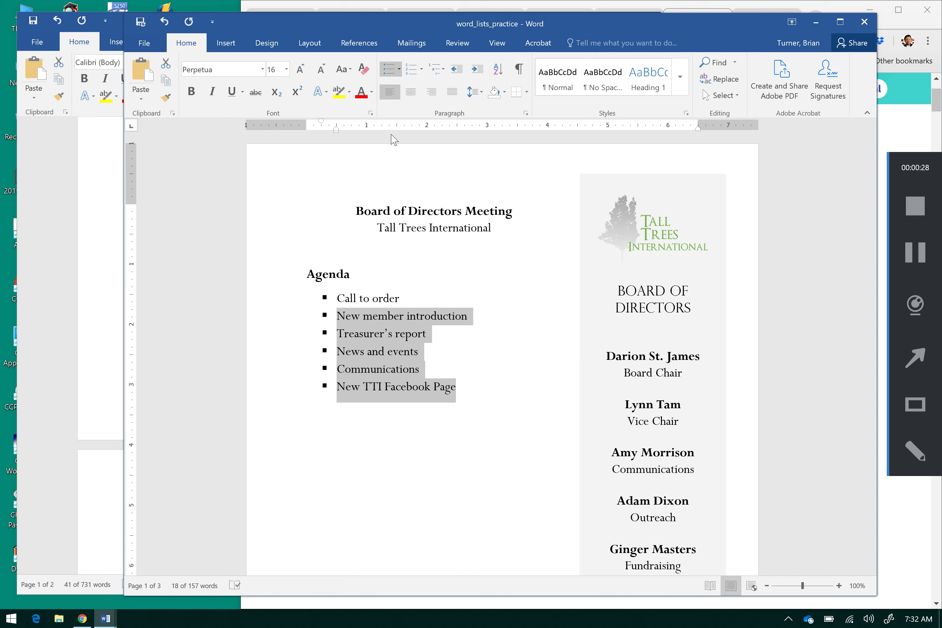
{"action": "left_click", "coordinate": [505, 45]}
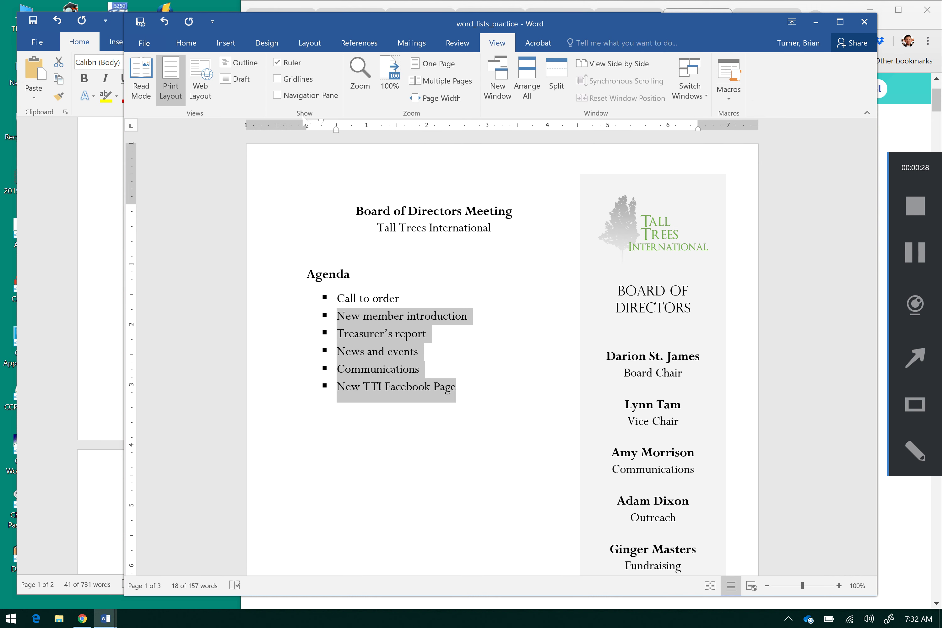
{"action": "left_click", "coordinate": [278, 62]}
{"action": "left_click", "coordinate": [278, 62]}
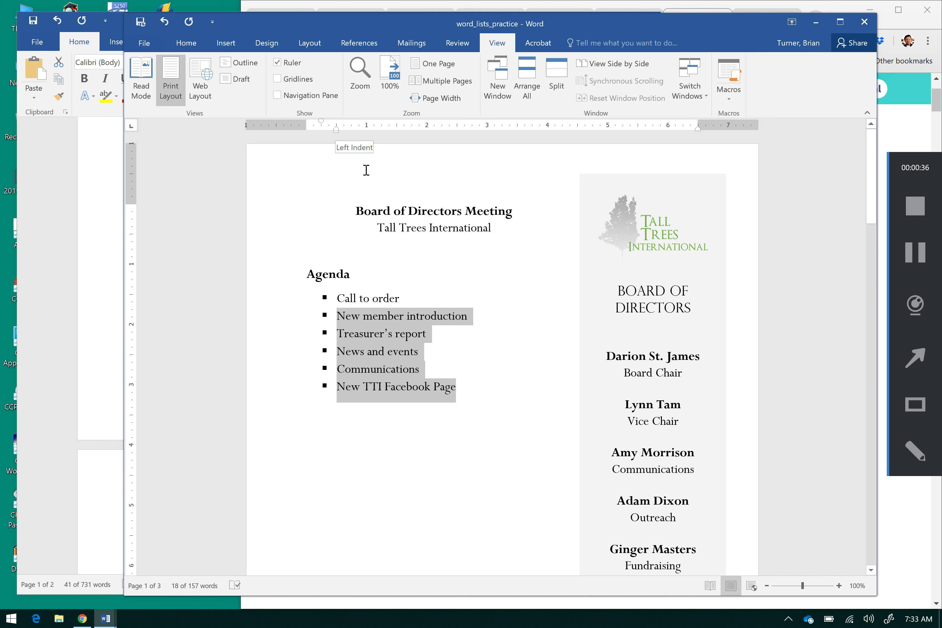
{"action": "left_click", "coordinate": [307, 165]}
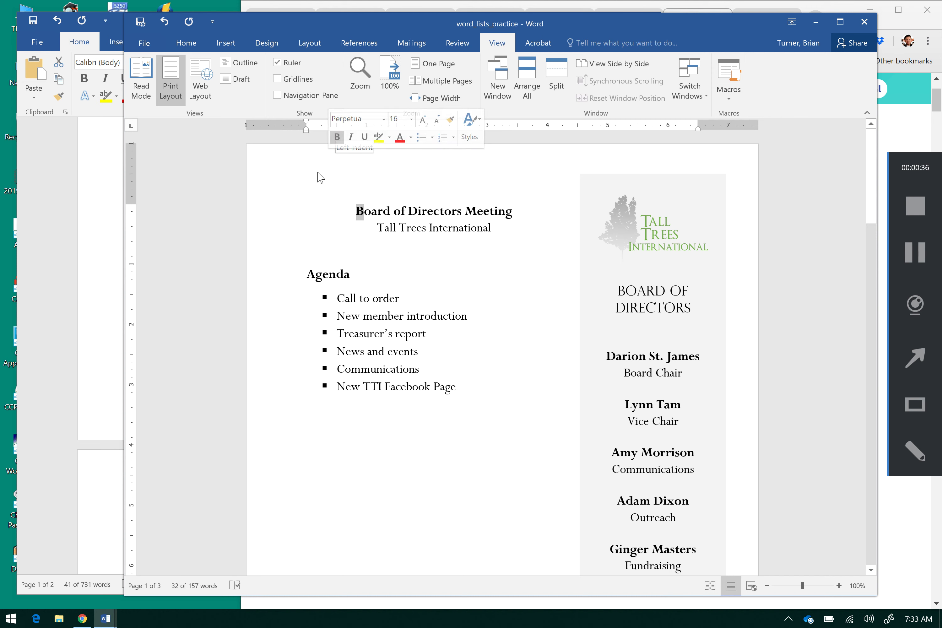
{"action": "left_click", "coordinate": [453, 285]}
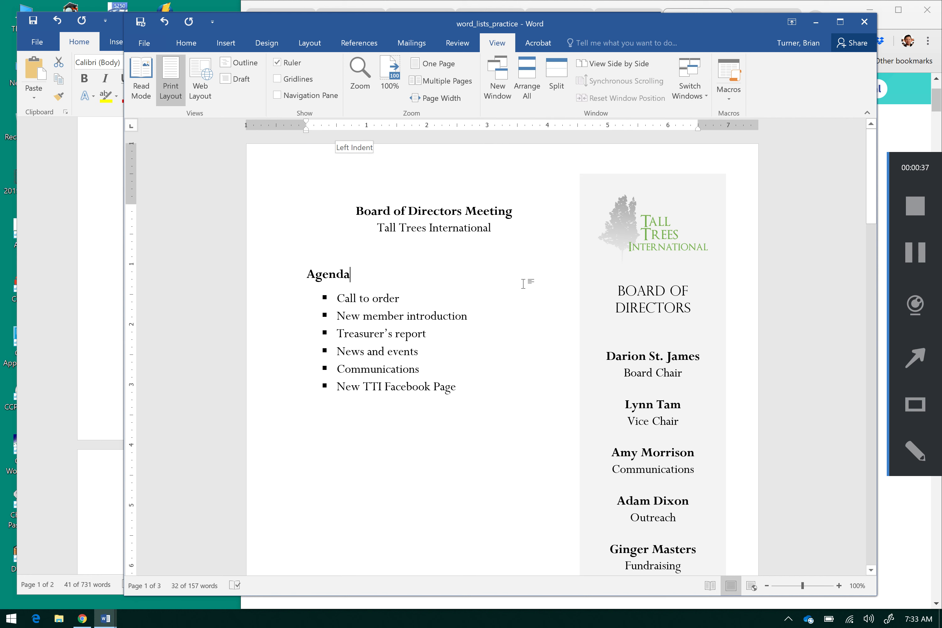
{"action": "left_click", "coordinate": [920, 260]}
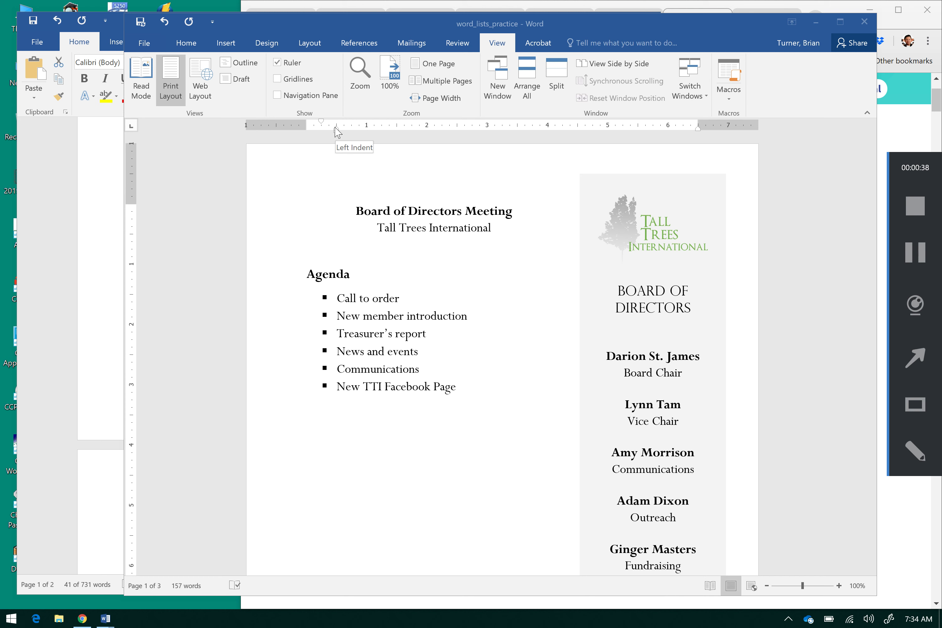
Set the left indent of the agenda items from "New member introduction" to "New TTI Facebook Page" to the .75" ruler mark.
{"action": "left_click", "coordinate": [323, 122]}
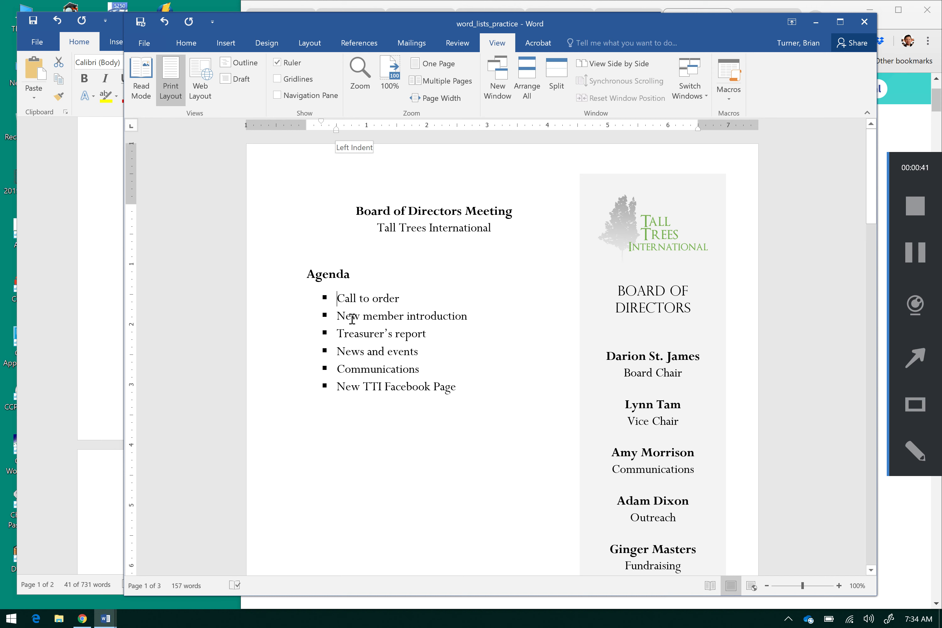
{"action": "left_click_drag", "start_coordinate": [342, 316], "coordinate": [464, 385]}
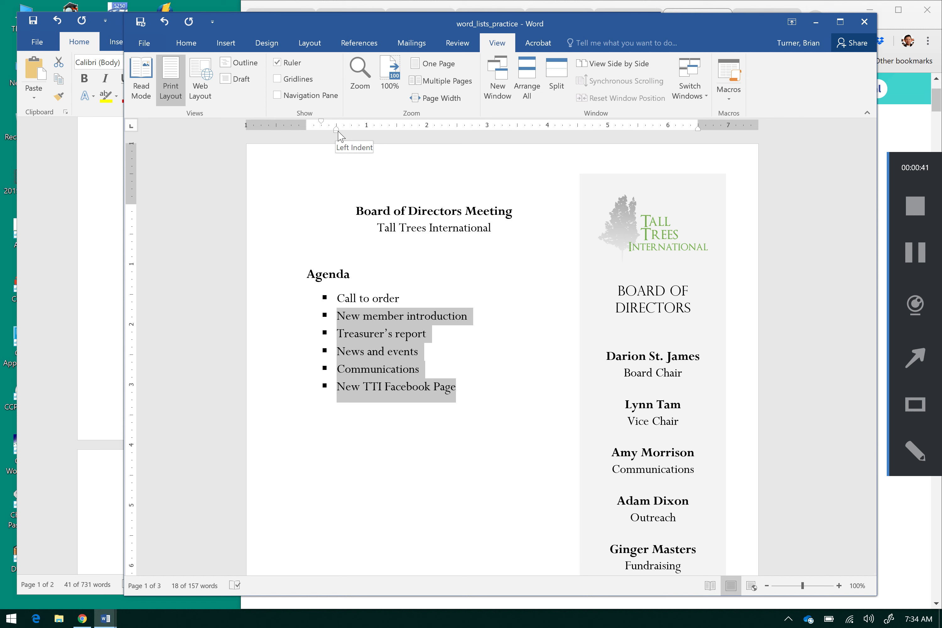
{"action": "left_click_drag", "start_coordinate": [336, 137], "coordinate": [352, 138]}
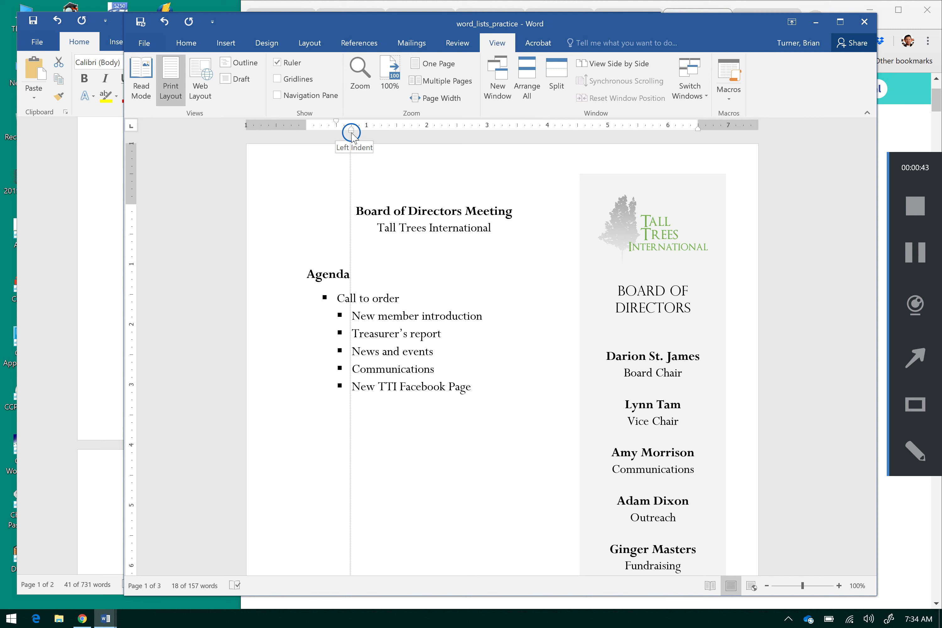
{"action": "left_click_drag", "start_coordinate": [352, 136], "coordinate": [354, 138]}
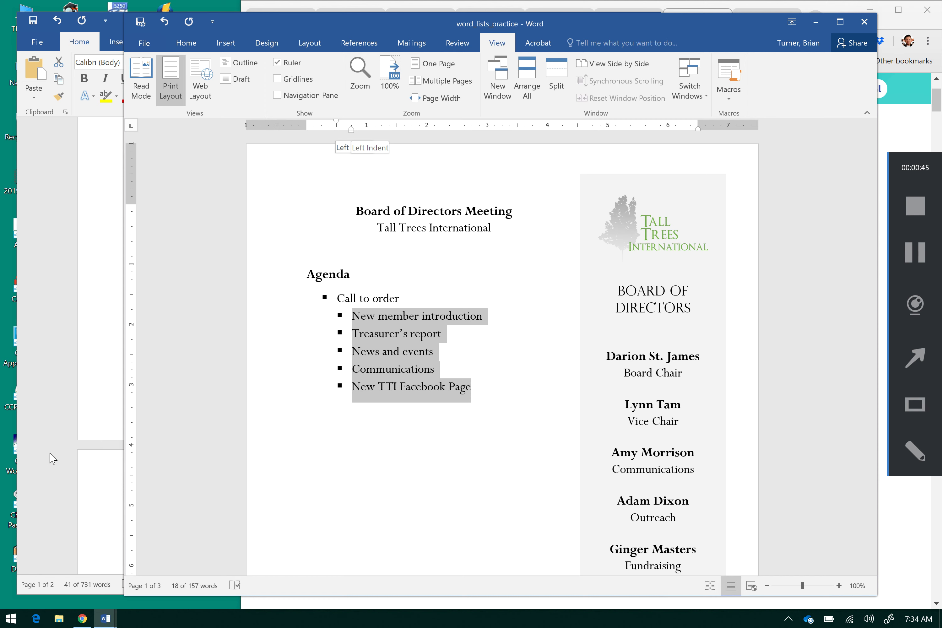
Following lesson instructions 5 to 7, apply the 1) 2) 3) numbering style to all lines under "Farewell dinner preparation" on page 2 of word_lists_practice.
{"action": "left_click", "coordinate": [87, 398]}
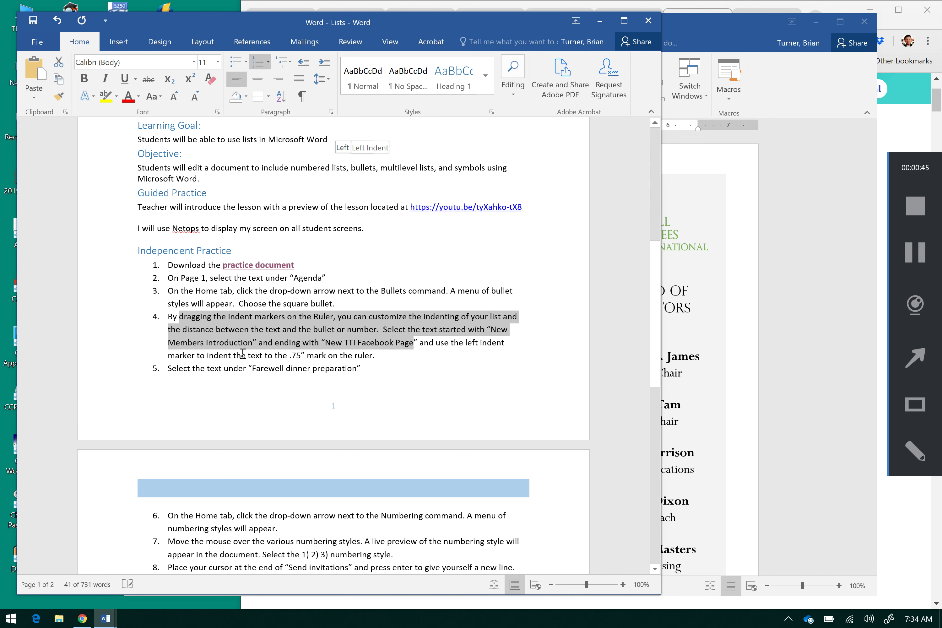
{"action": "left_click_drag", "start_coordinate": [178, 374], "coordinate": [366, 372]}
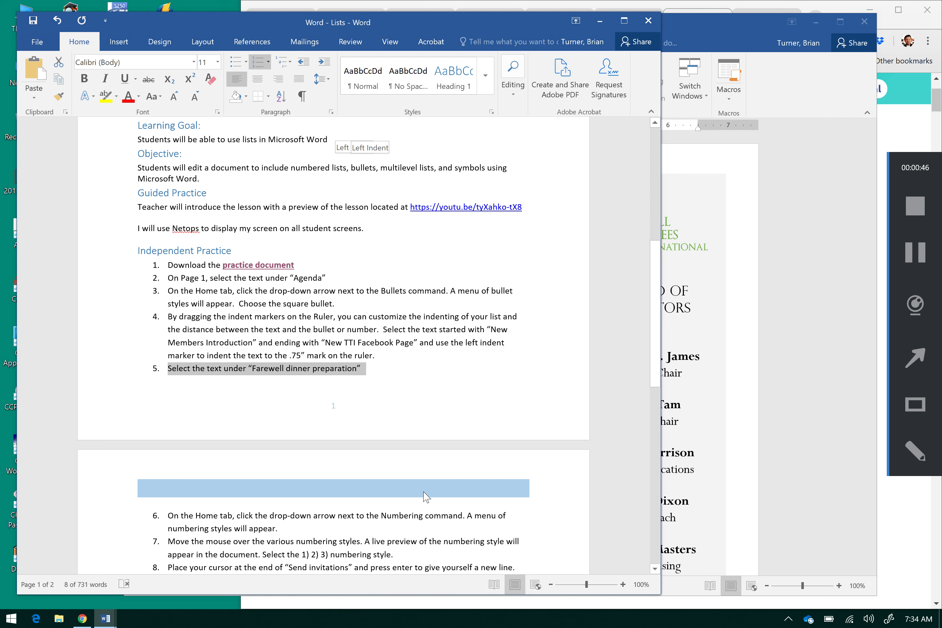
{"action": "left_click", "coordinate": [687, 501]}
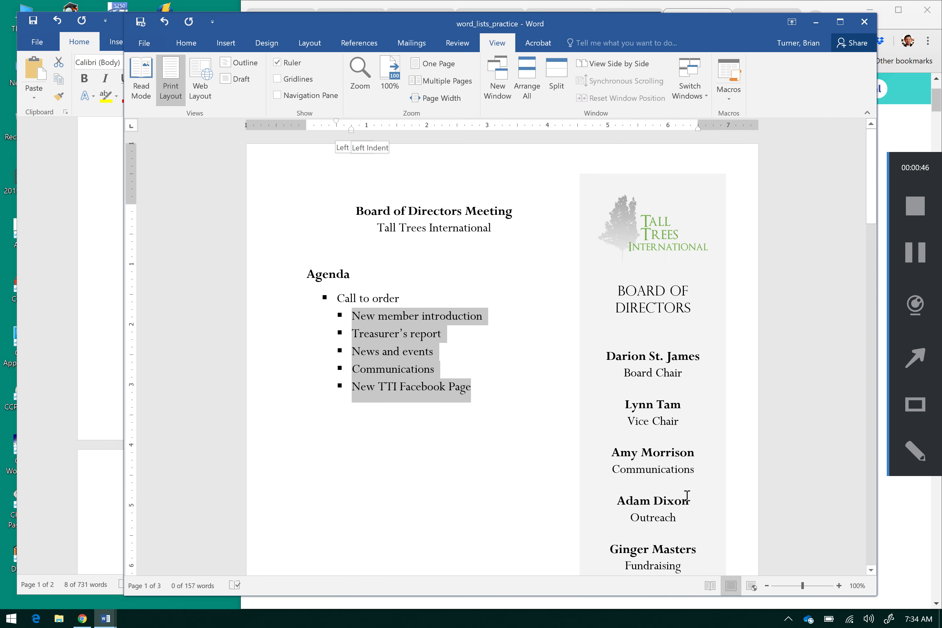
{"action": "left_click", "coordinate": [868, 494]}
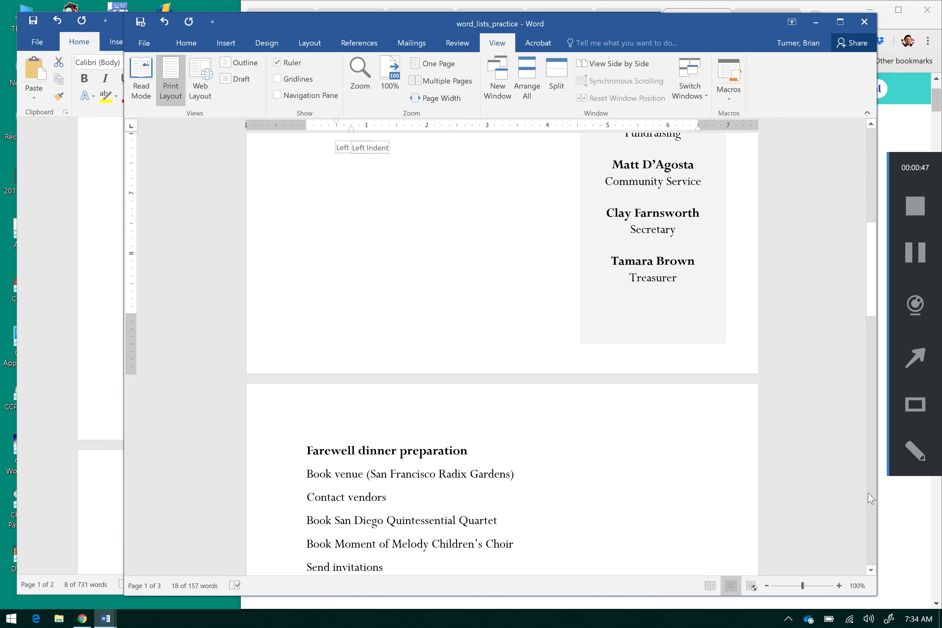
{"action": "left_click", "coordinate": [870, 569]}
{"action": "left_click", "coordinate": [871, 569]}
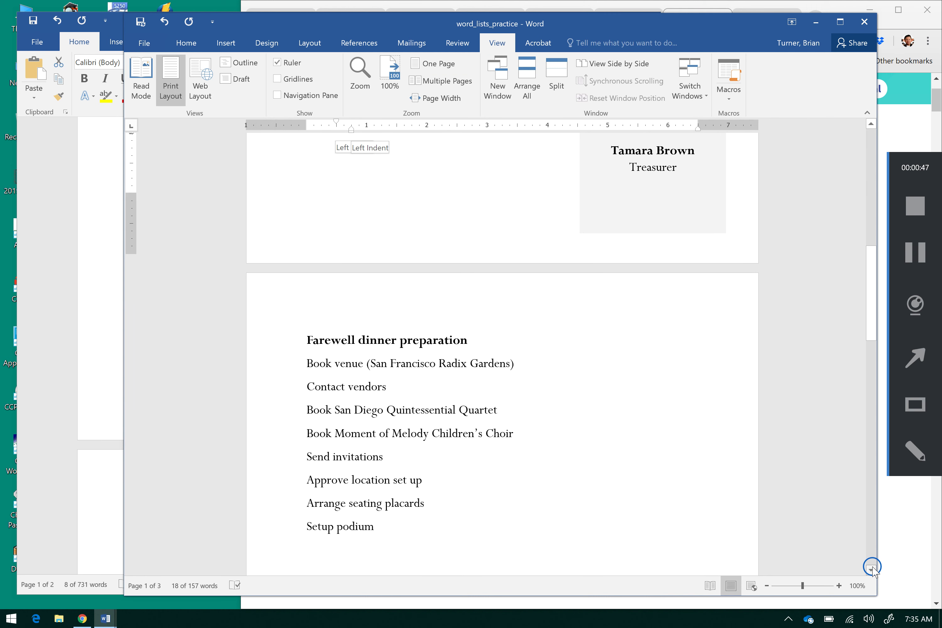
{"action": "left_click_drag", "start_coordinate": [307, 303], "coordinate": [440, 464]}
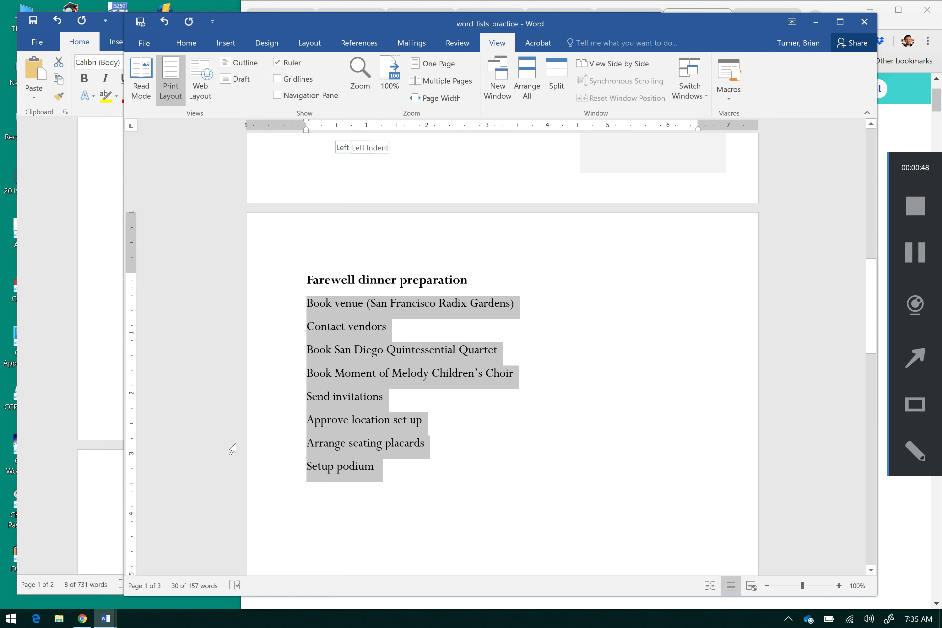
{"action": "left_click", "coordinate": [98, 355]}
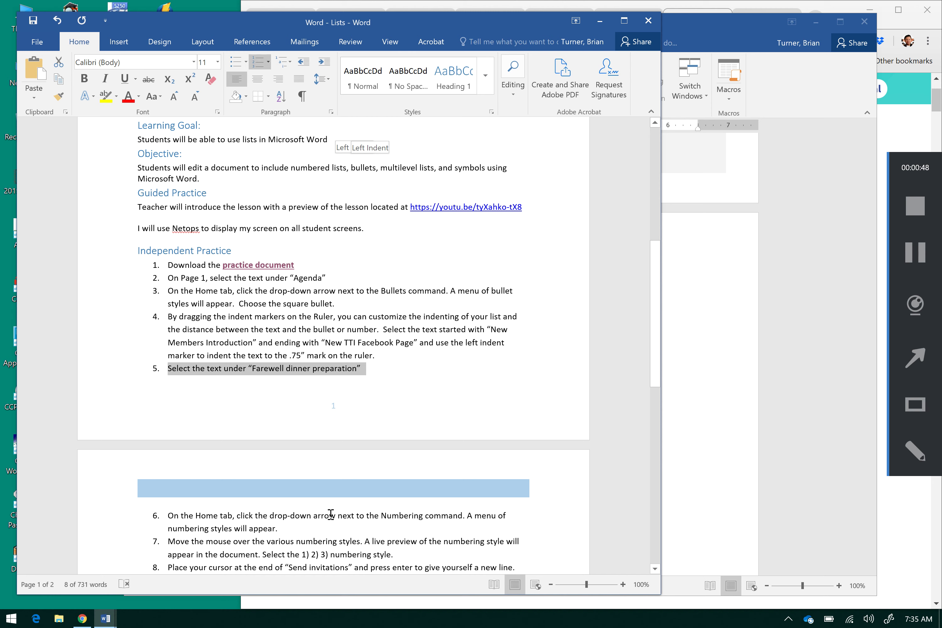
{"action": "left_click_drag", "start_coordinate": [652, 357], "coordinate": [633, 460]}
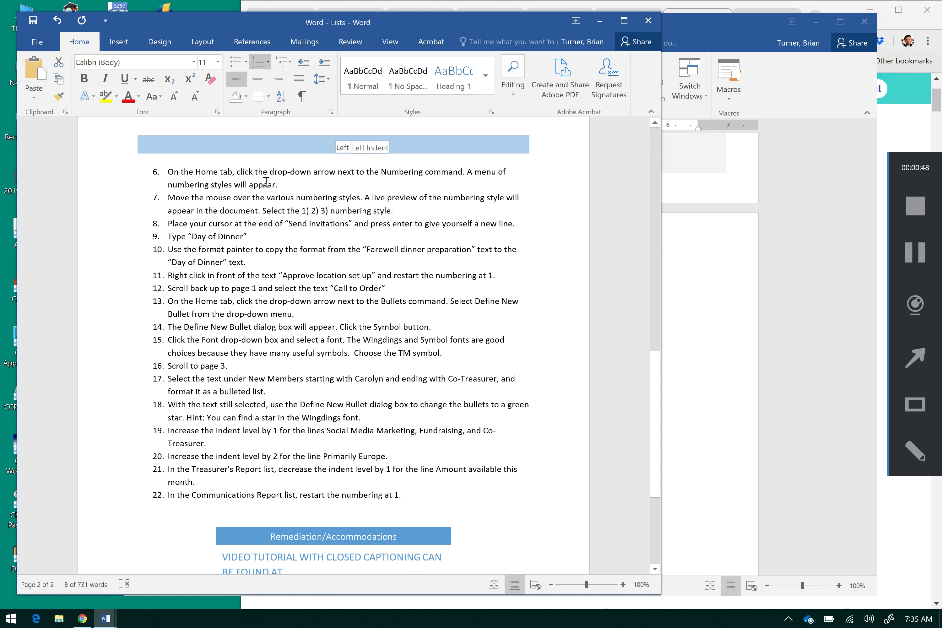
{"action": "left_click_drag", "start_coordinate": [207, 195], "coordinate": [427, 223]}
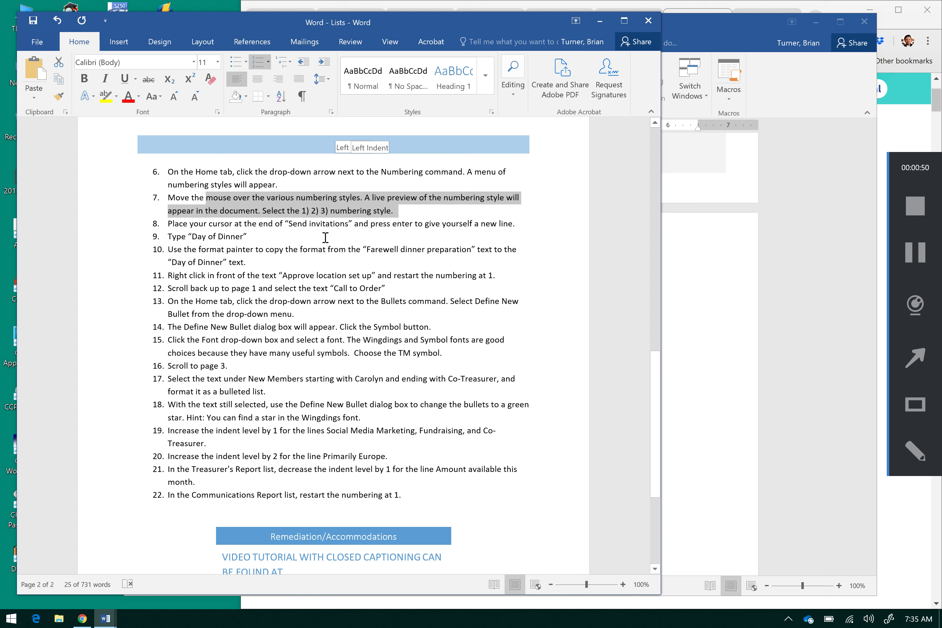
{"action": "left_click", "coordinate": [750, 379]}
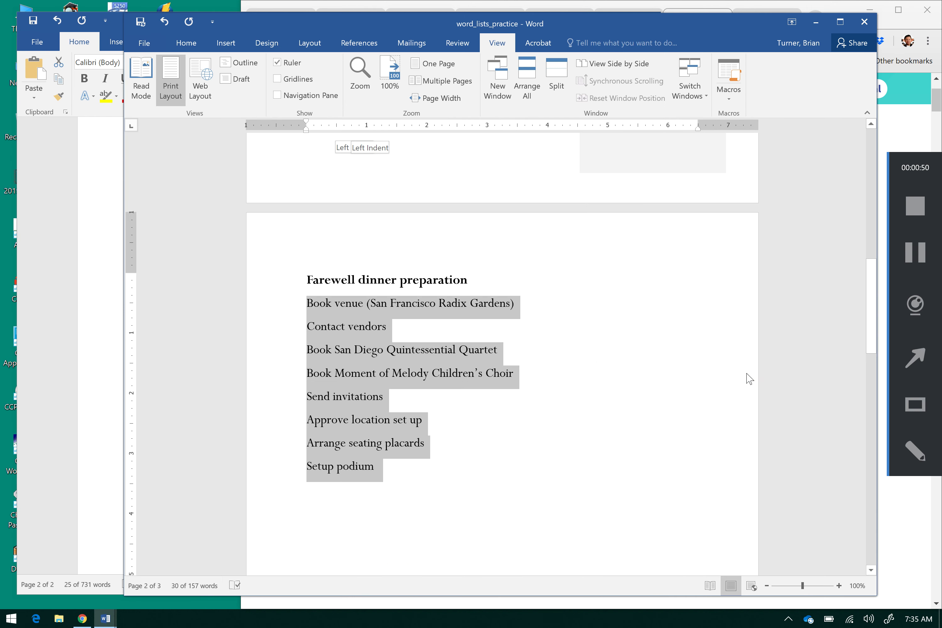
{"action": "left_click", "coordinate": [192, 41]}
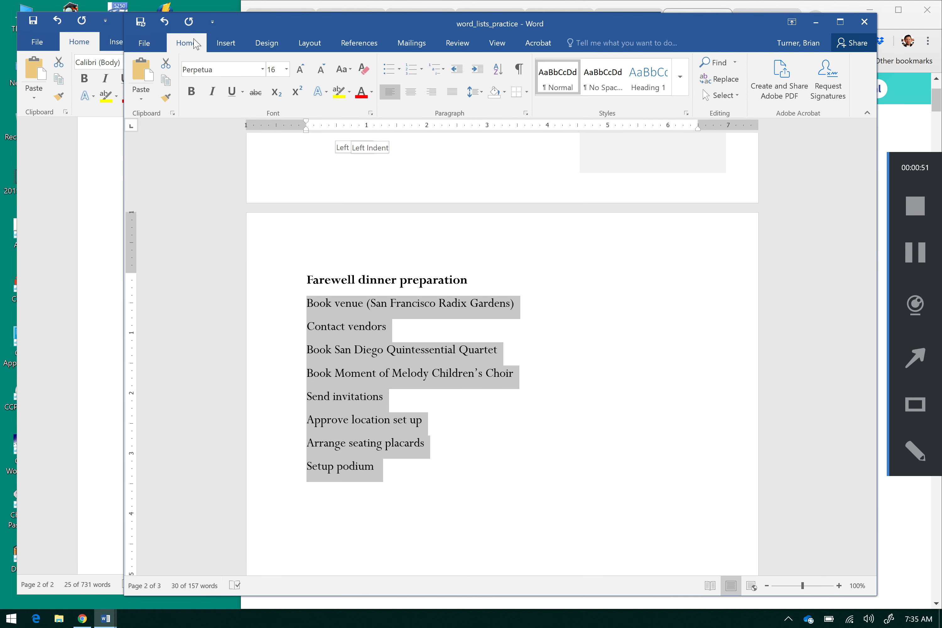
{"action": "left_click", "coordinate": [422, 71]}
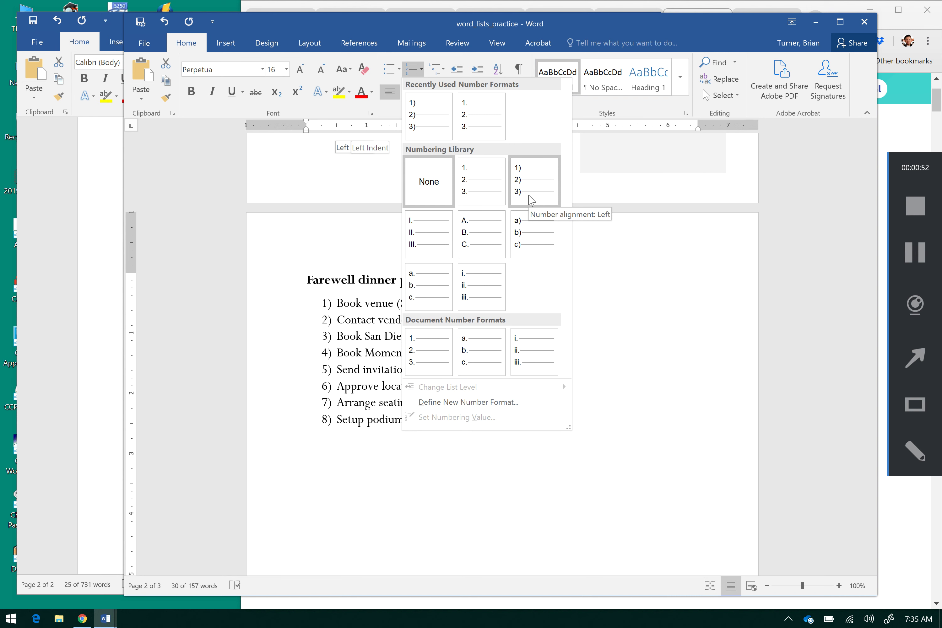
{"action": "left_click", "coordinate": [531, 199]}
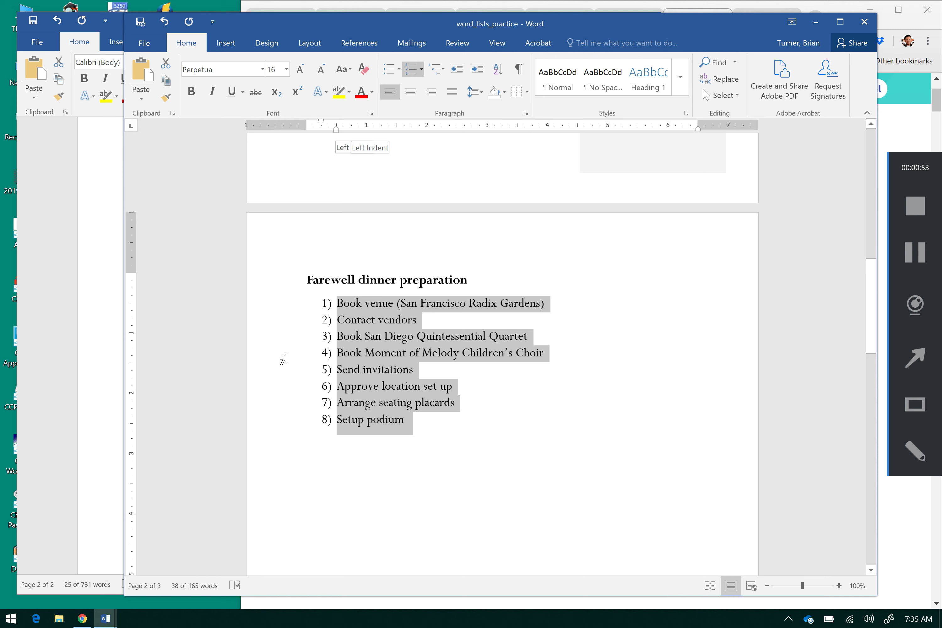
Check lesson instructions 8 to 10 and add an unnumbered line "Day of Dinner" below "Send invitations" in word_lists_practice.
{"action": "left_click", "coordinate": [101, 455]}
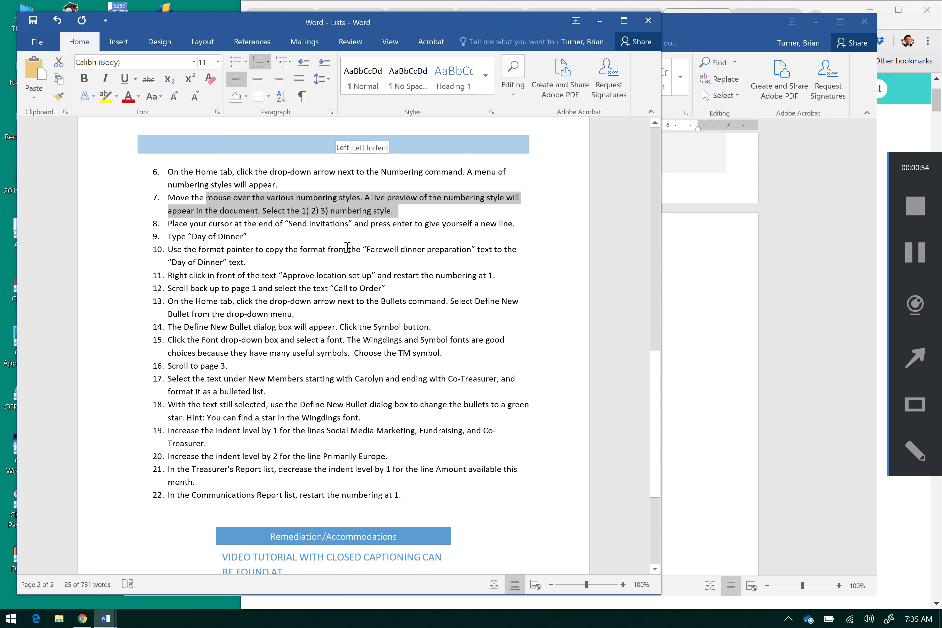
{"action": "left_click", "coordinate": [348, 247]}
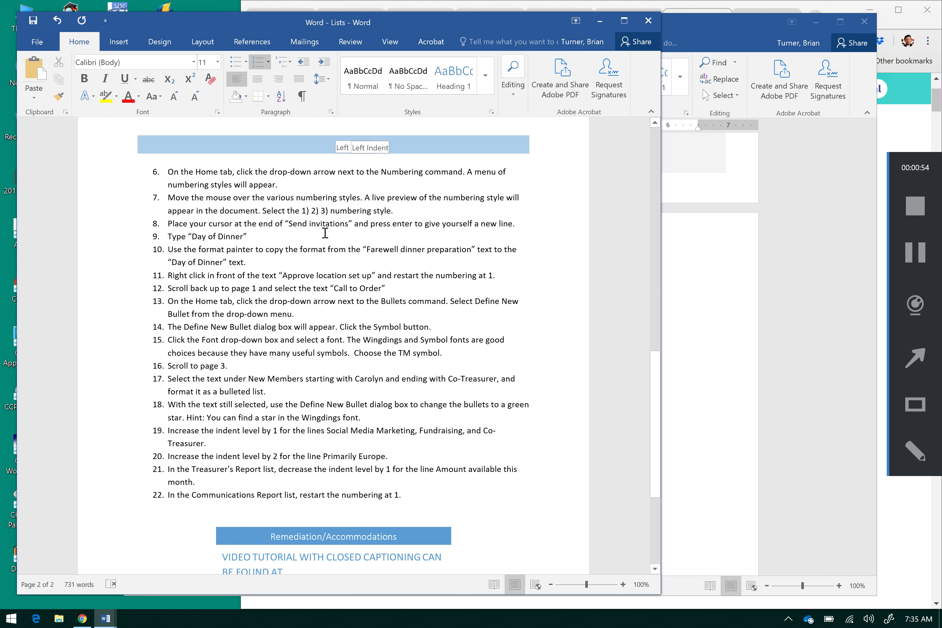
{"action": "left_click_drag", "start_coordinate": [323, 226], "coordinate": [452, 248]}
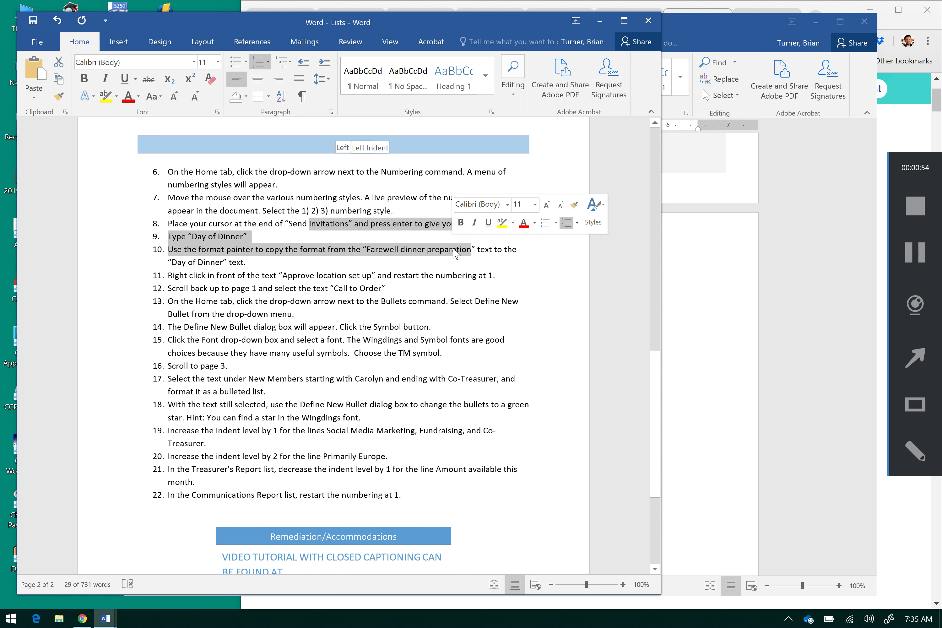
{"action": "left_click", "coordinate": [705, 414]}
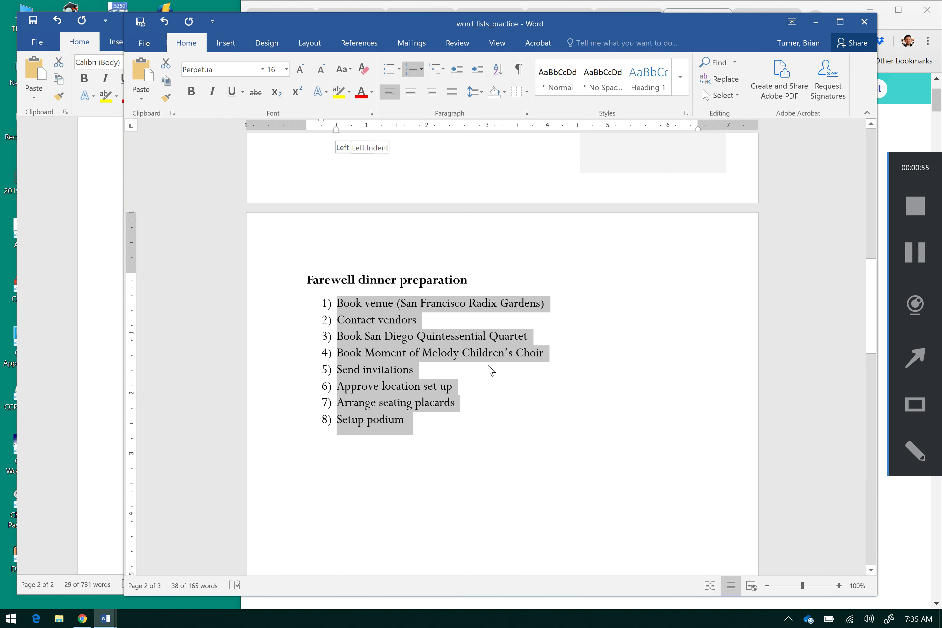
{"action": "left_click", "coordinate": [456, 365]}
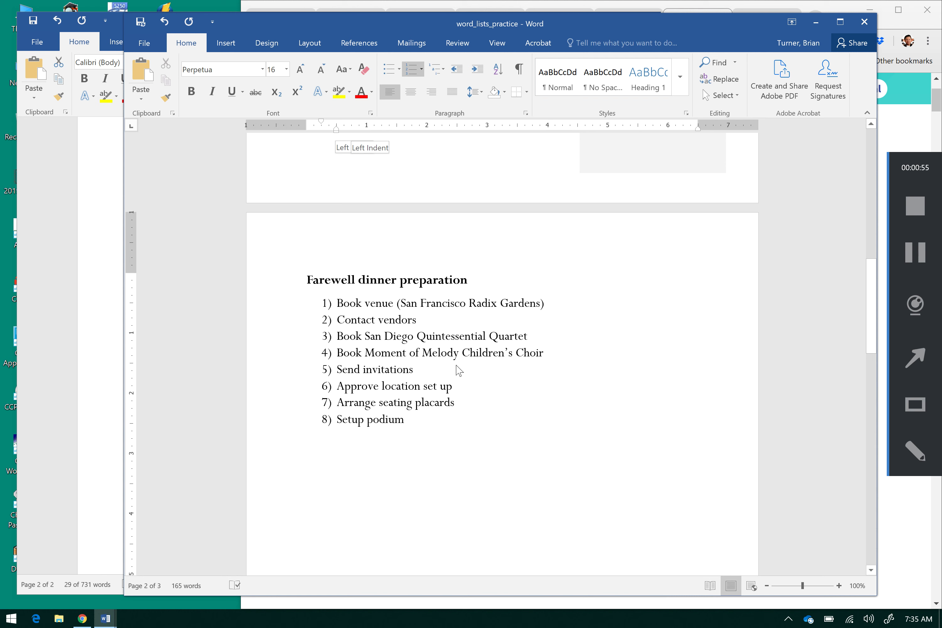
{"action": "key", "text": "Return"}
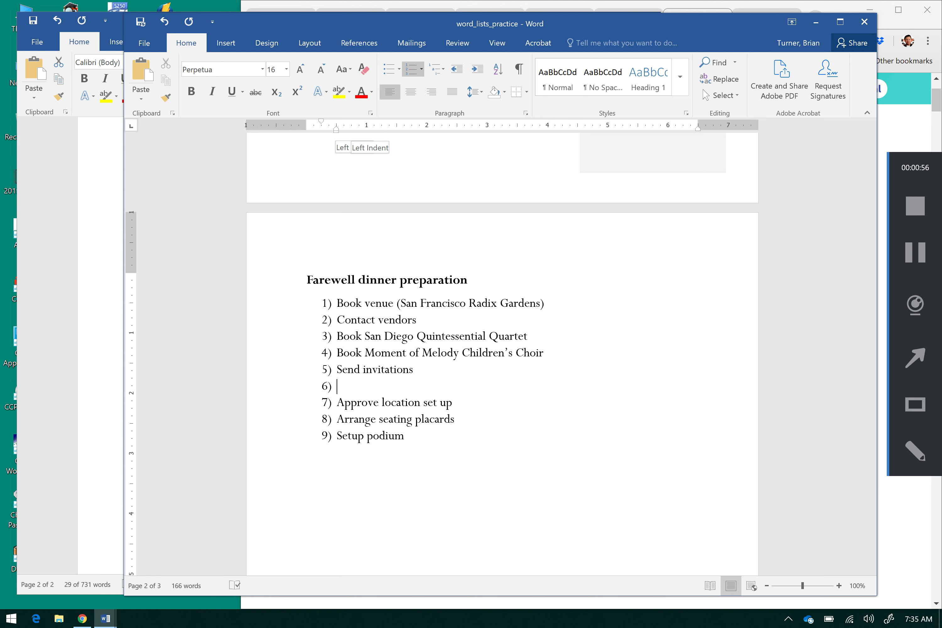
{"action": "key", "text": "BackSpace"}
{"action": "type", "text": "Day of "}
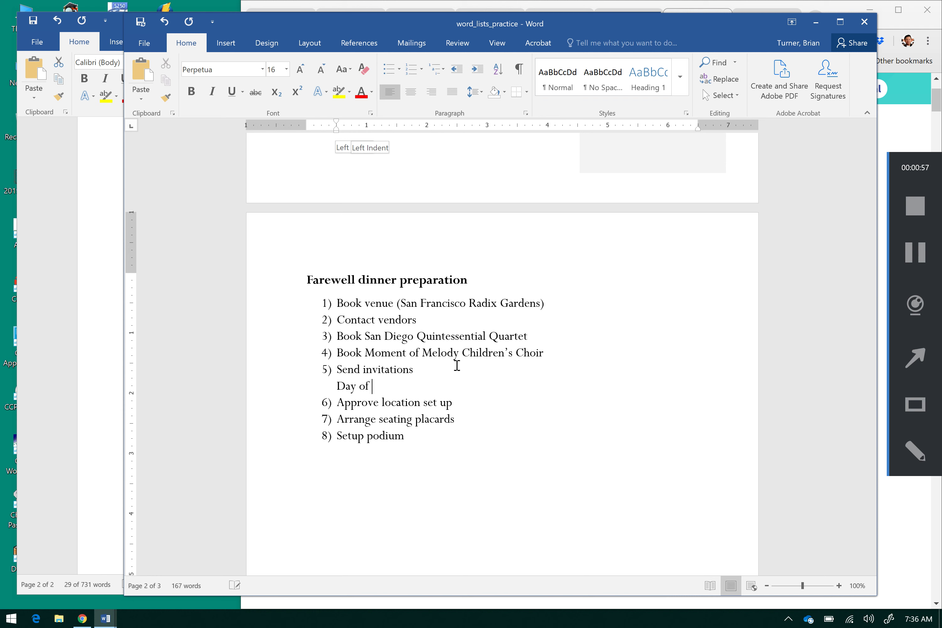
{"action": "type", "text": "Dinner"}
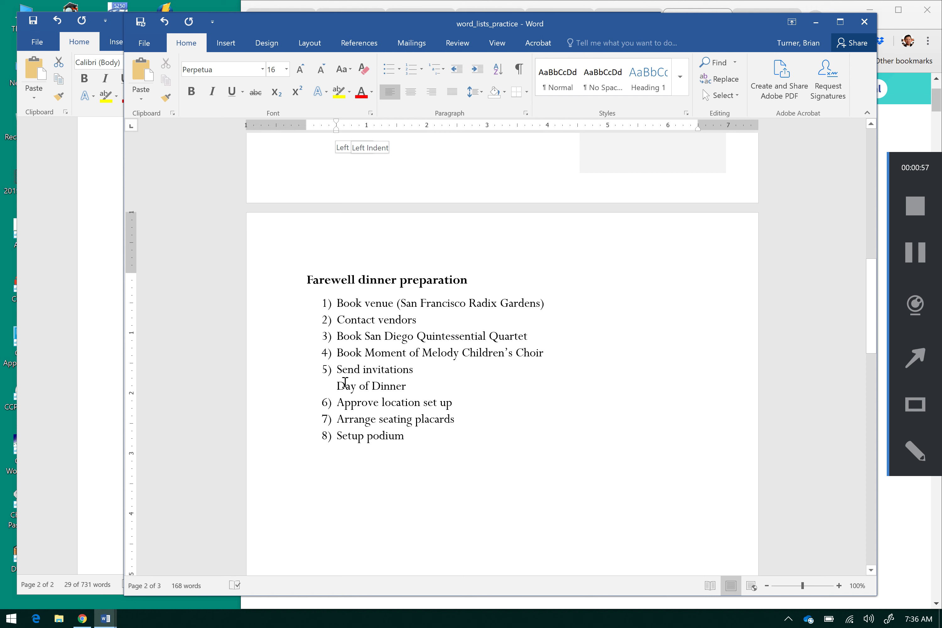
Copy the formatting of the "Farewell dinner preparation" heading to the "Day of Dinner" line with Format Painter.
{"action": "left_click", "coordinate": [378, 279]}
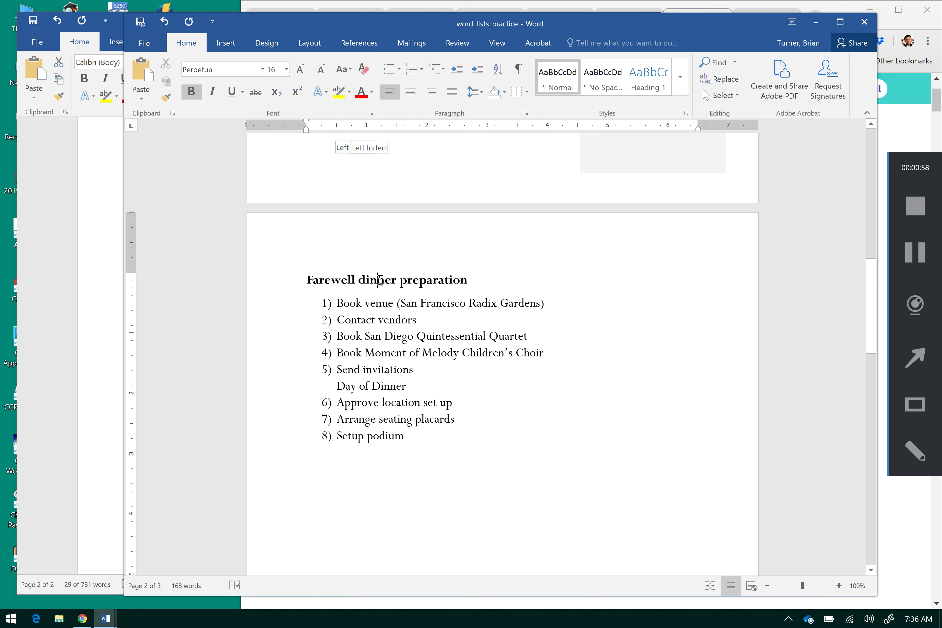
{"action": "left_click", "coordinate": [166, 96]}
{"action": "mouse_move", "coordinate": [410, 387]}
{"action": "left_mouse_down"}
{"action": "mouse_move", "coordinate": [366, 402]}
{"action": "mouse_move", "coordinate": [324, 388]}
{"action": "left_mouse_up"}
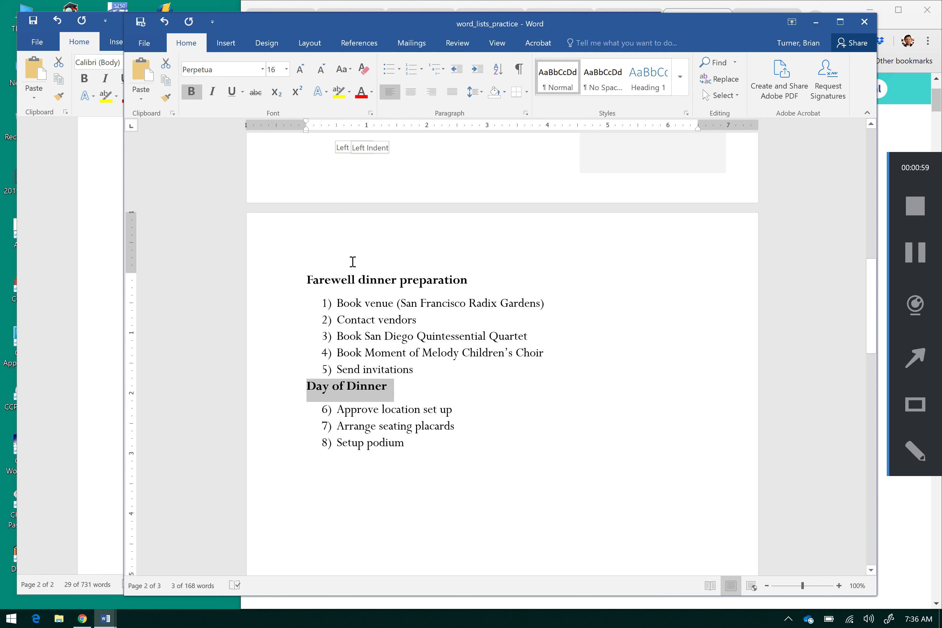
Check lesson instruction 11 and restart the list numbering at 1 from "Approve location set up" in word_lists_practice.
{"action": "left_click", "coordinate": [110, 389]}
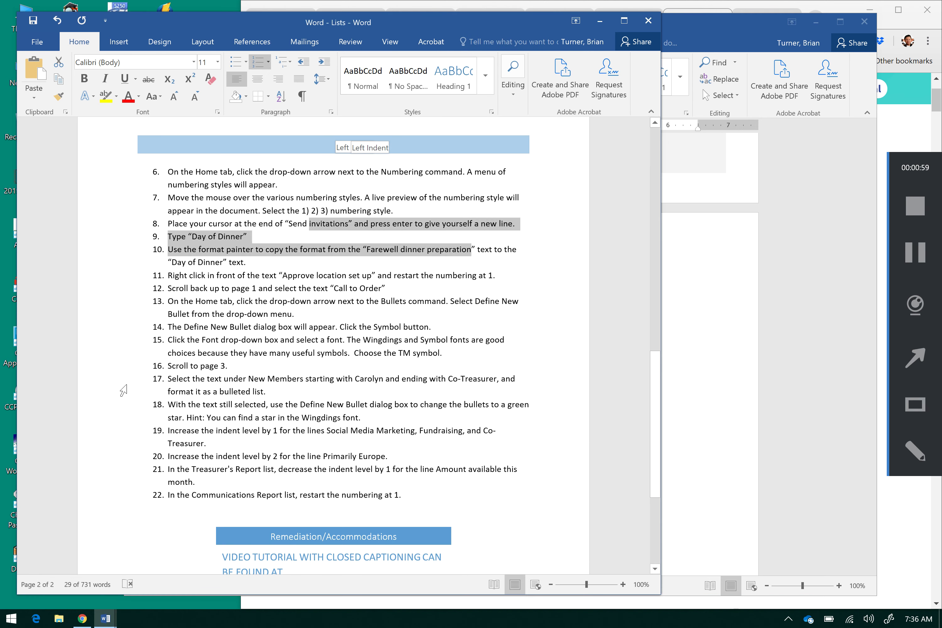
{"action": "left_click_drag", "start_coordinate": [166, 276], "coordinate": [265, 264]}
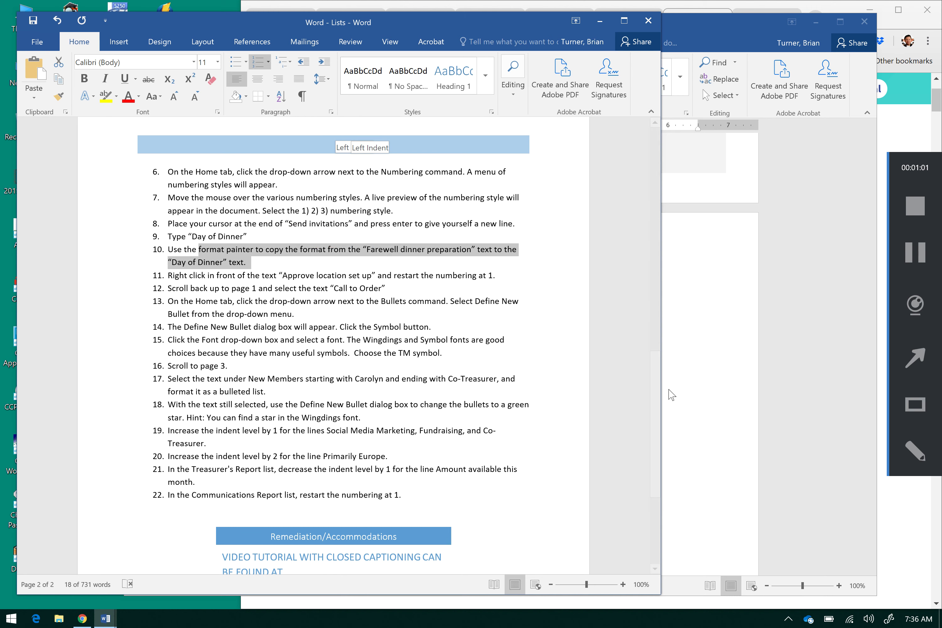
{"action": "left_click", "coordinate": [673, 396]}
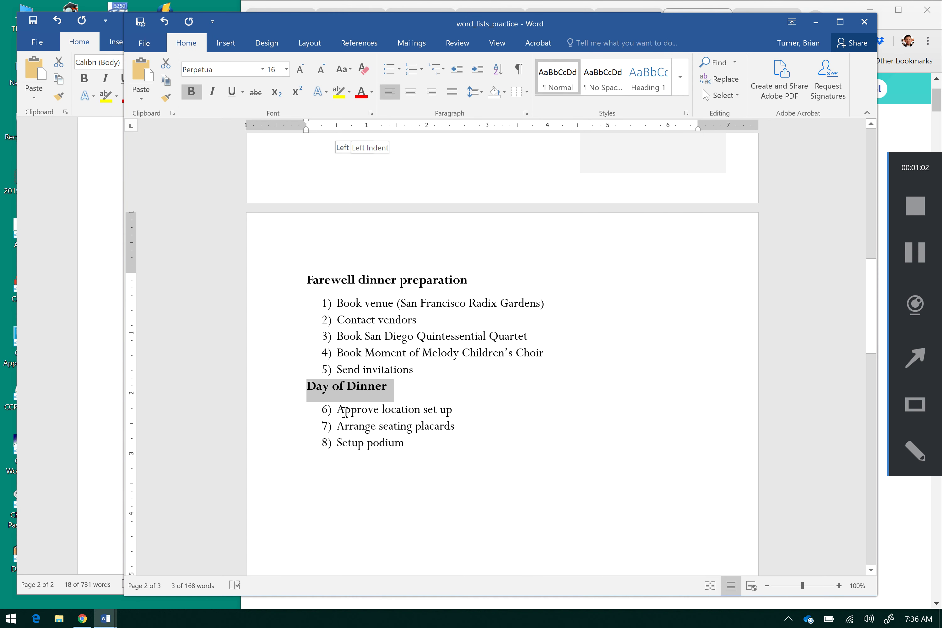
{"action": "left_click", "coordinate": [337, 411]}
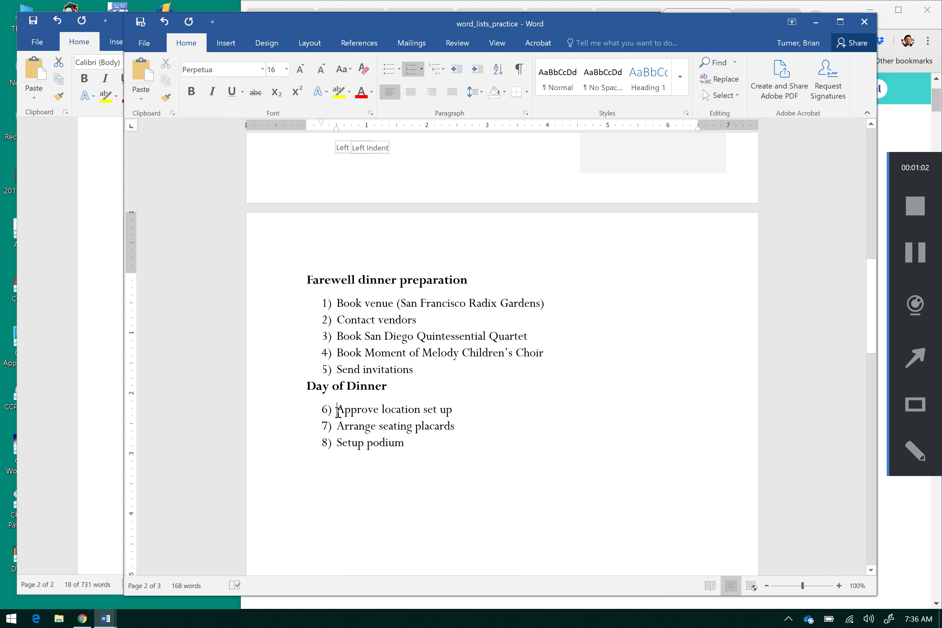
{"action": "right_click", "coordinate": [337, 412]}
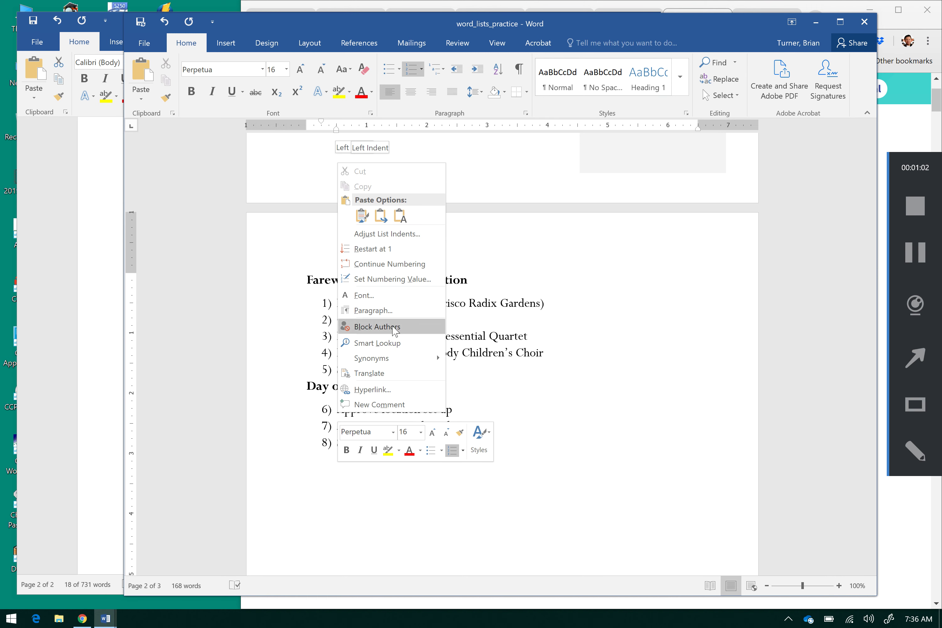
{"action": "left_click", "coordinate": [385, 248]}
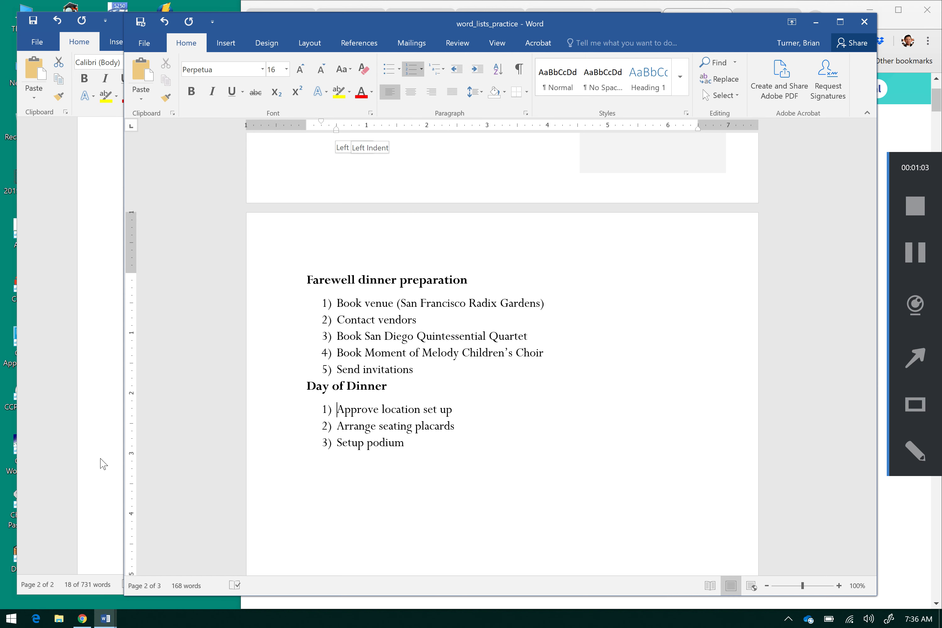
Read lesson instructions 12 and 13 and select the "Call to order" line under "Agenda" on page 1 of word_lists_practice.
{"action": "left_click", "coordinate": [97, 464]}
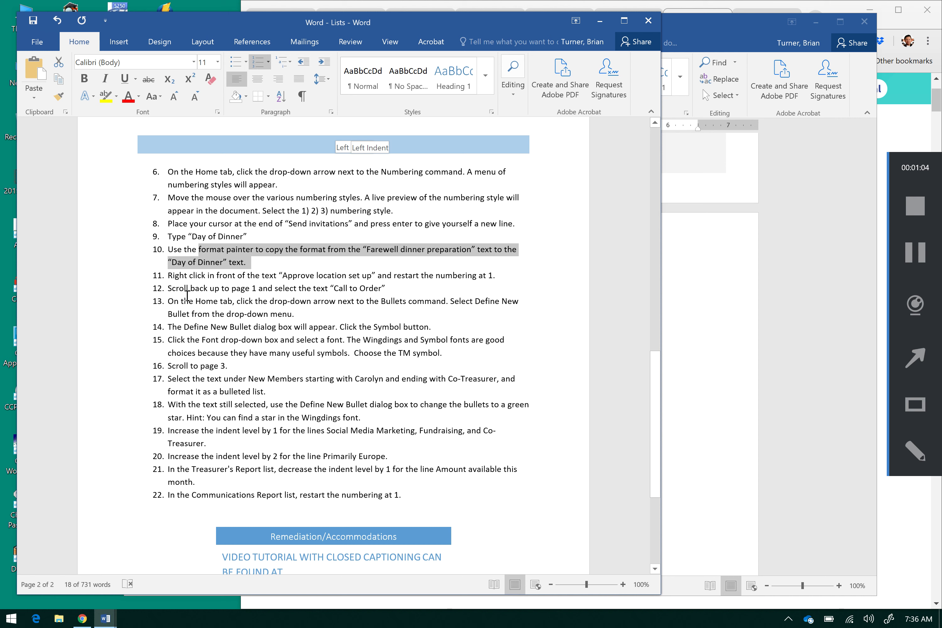
{"action": "left_click_drag", "start_coordinate": [190, 299], "coordinate": [355, 290]}
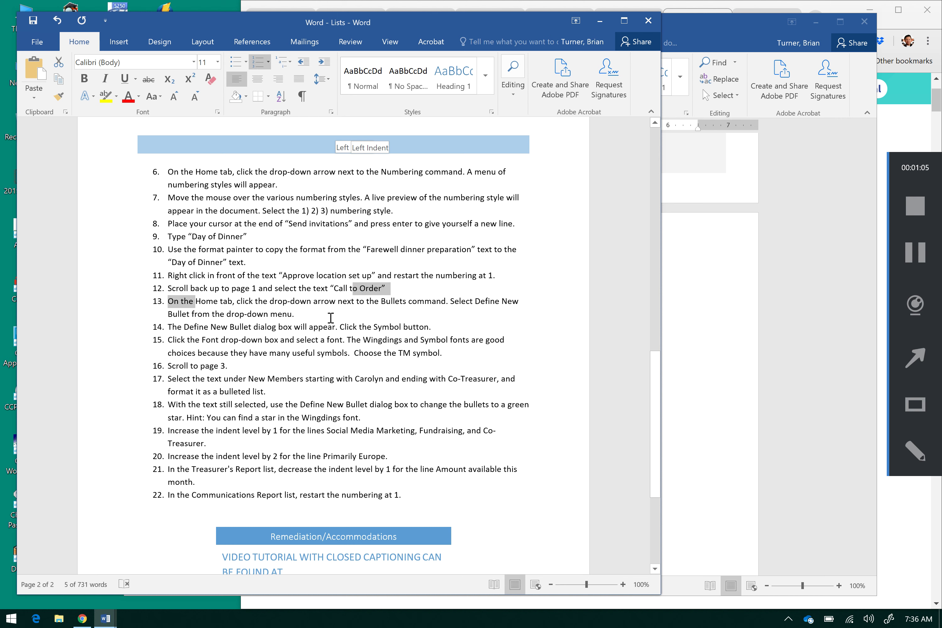
{"action": "left_click", "coordinate": [329, 316]}
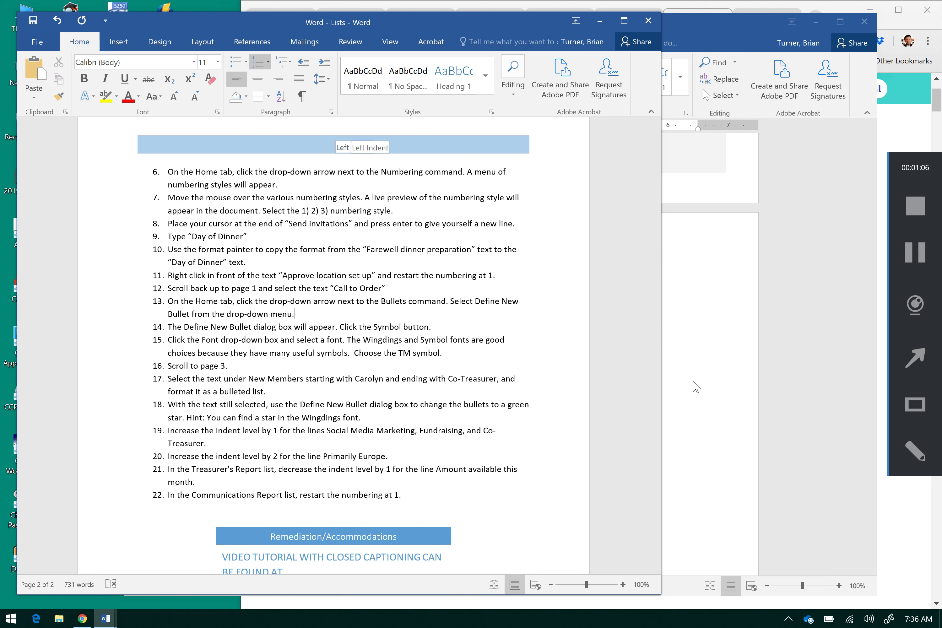
{"action": "left_click", "coordinate": [693, 383]}
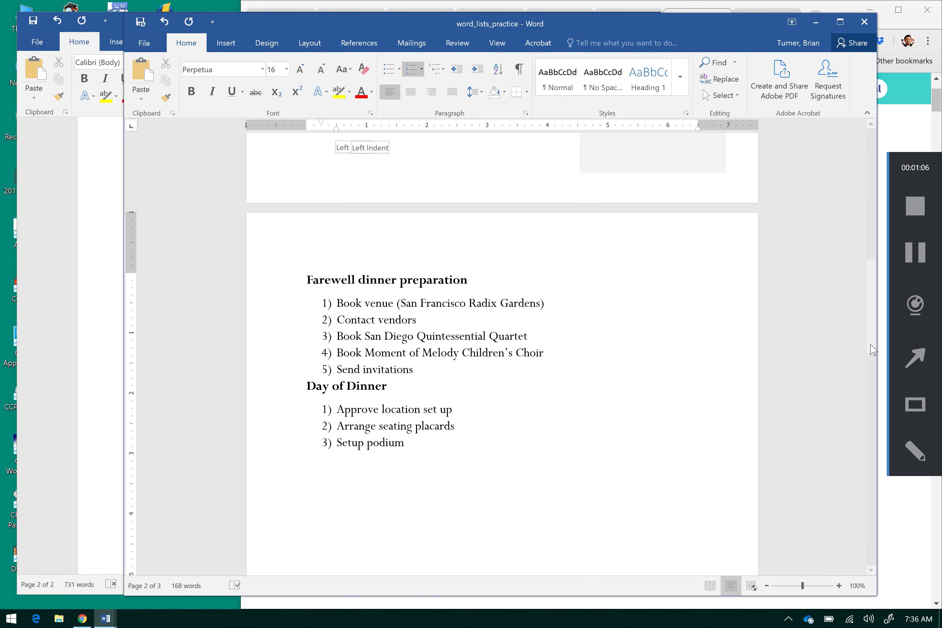
{"action": "left_click", "coordinate": [871, 345]}
{"action": "left_click_drag", "start_coordinate": [870, 345], "coordinate": [860, 259]}
{"action": "left_click", "coordinate": [872, 186]}
{"action": "left_click", "coordinate": [914, 251]}
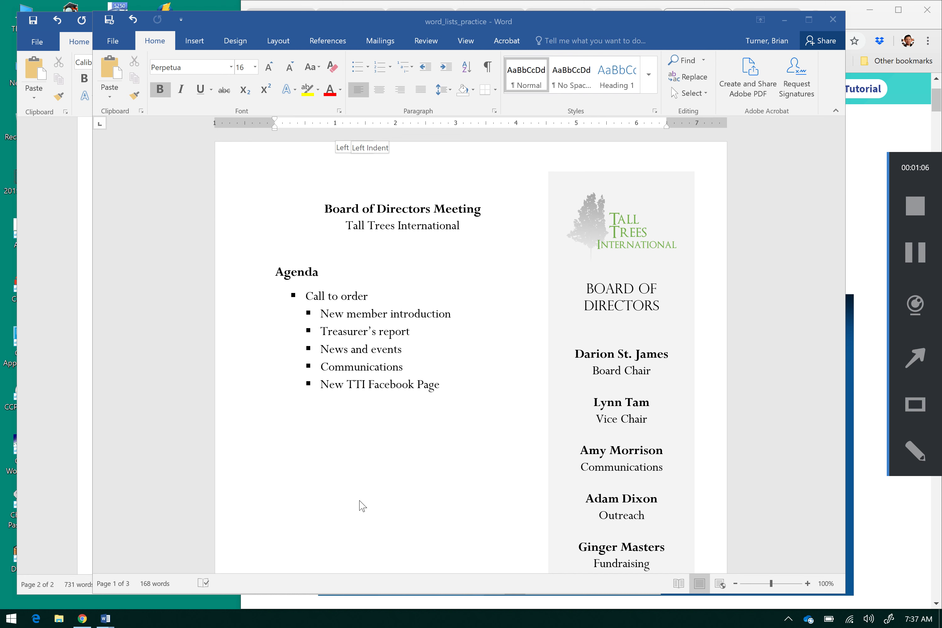
{"action": "left_click", "coordinate": [310, 302]}
{"action": "left_click_drag", "start_coordinate": [307, 298], "coordinate": [378, 293]}
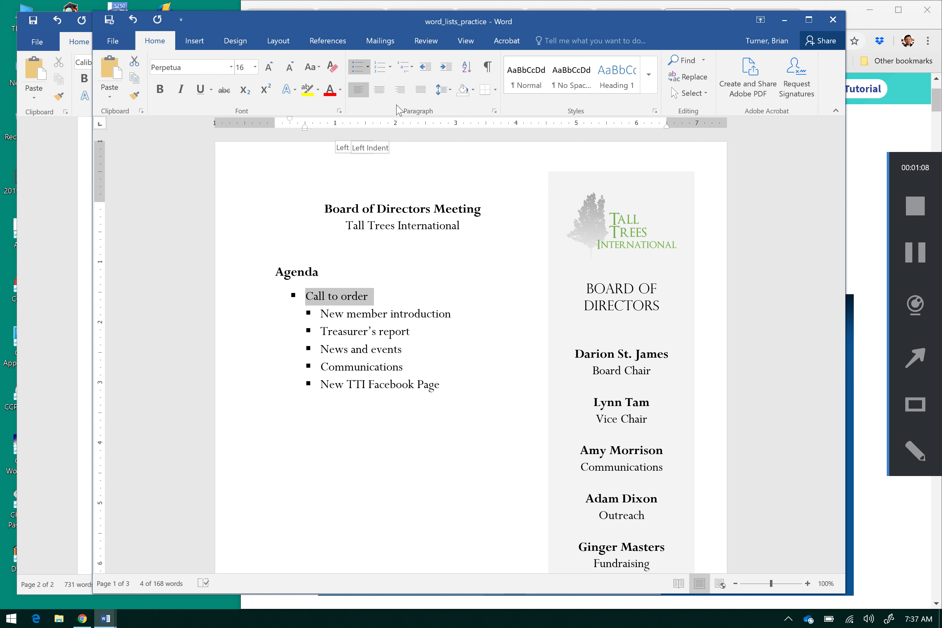
Recheck lesson instruction 13 and open the symbol chooser for defining a new bullet on the "Call to order" line in word_lists_practice.
{"action": "left_click", "coordinate": [391, 71]}
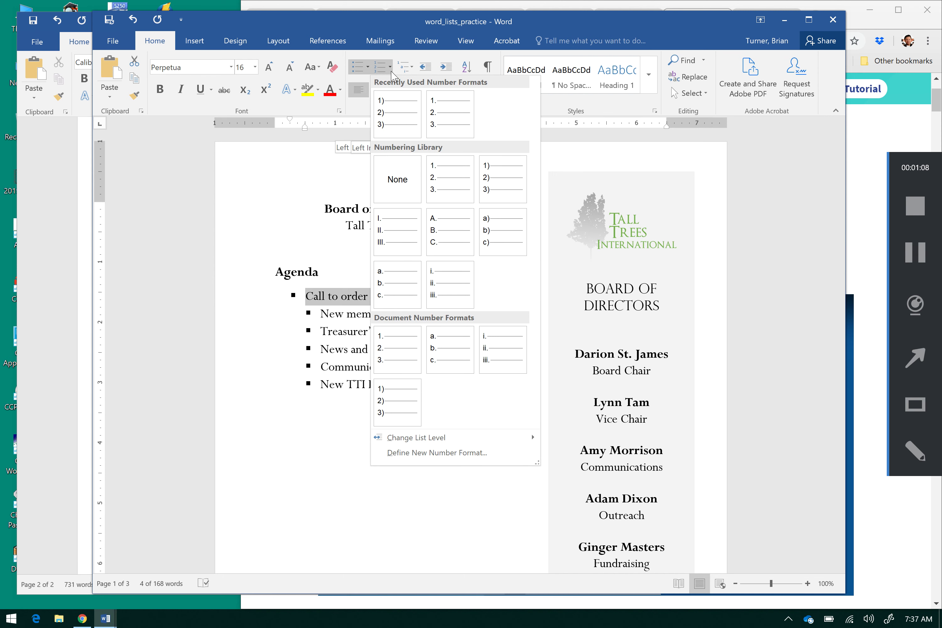
{"action": "left_click", "coordinate": [391, 72]}
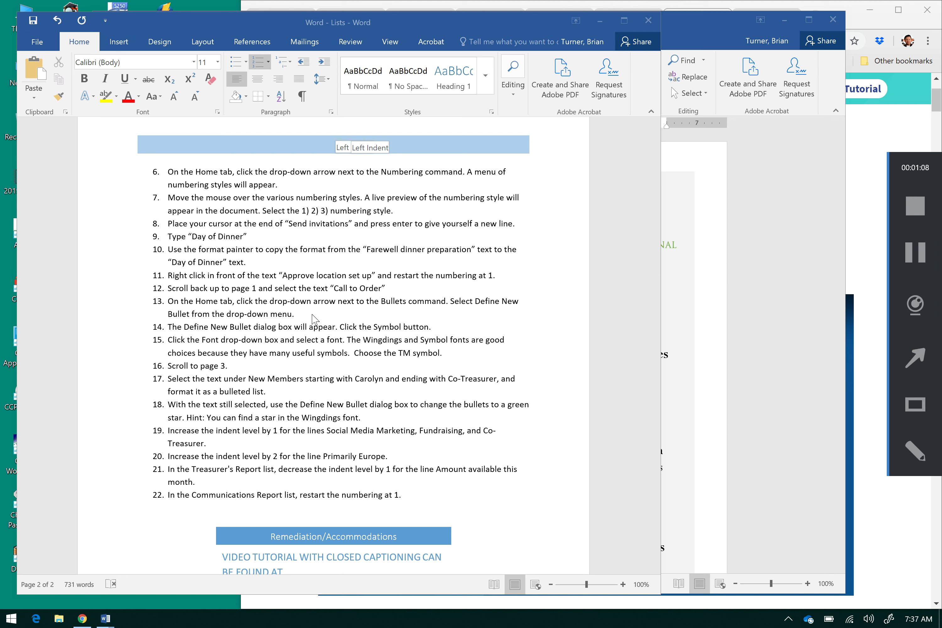
{"action": "left_click", "coordinate": [704, 378]}
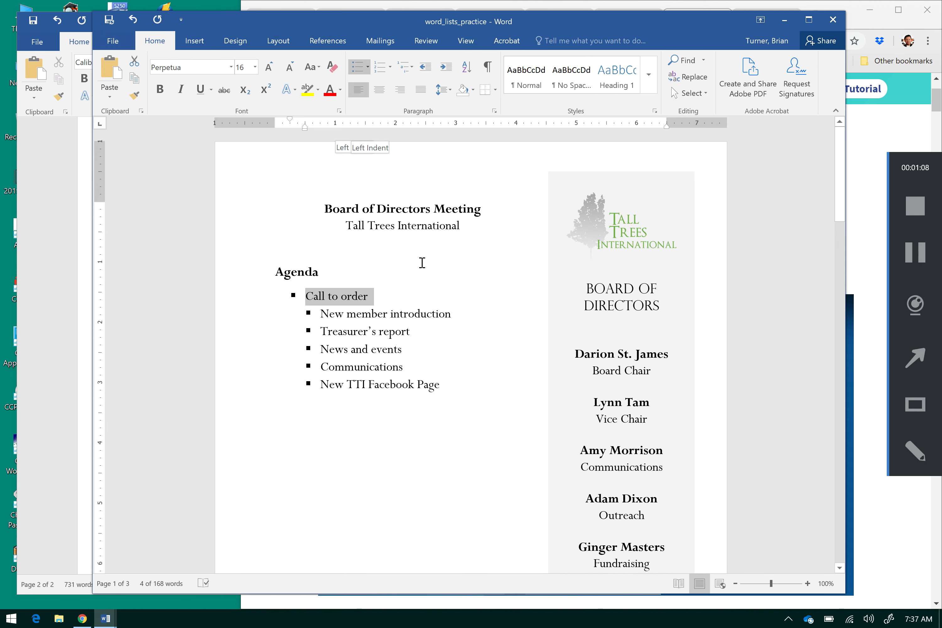
{"action": "left_click", "coordinate": [367, 66]}
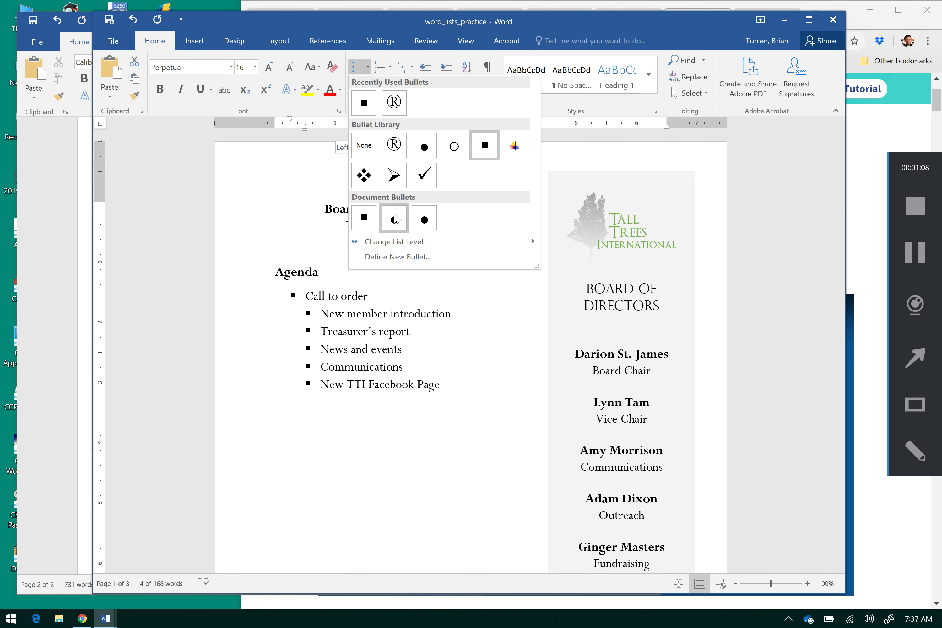
{"action": "left_click", "coordinate": [399, 256]}
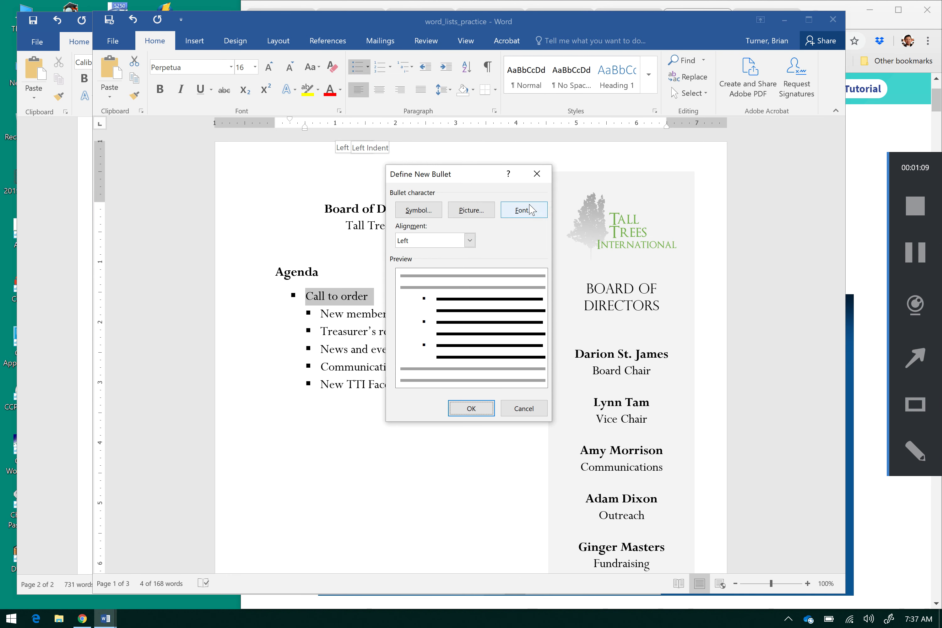
{"action": "left_click", "coordinate": [430, 211]}
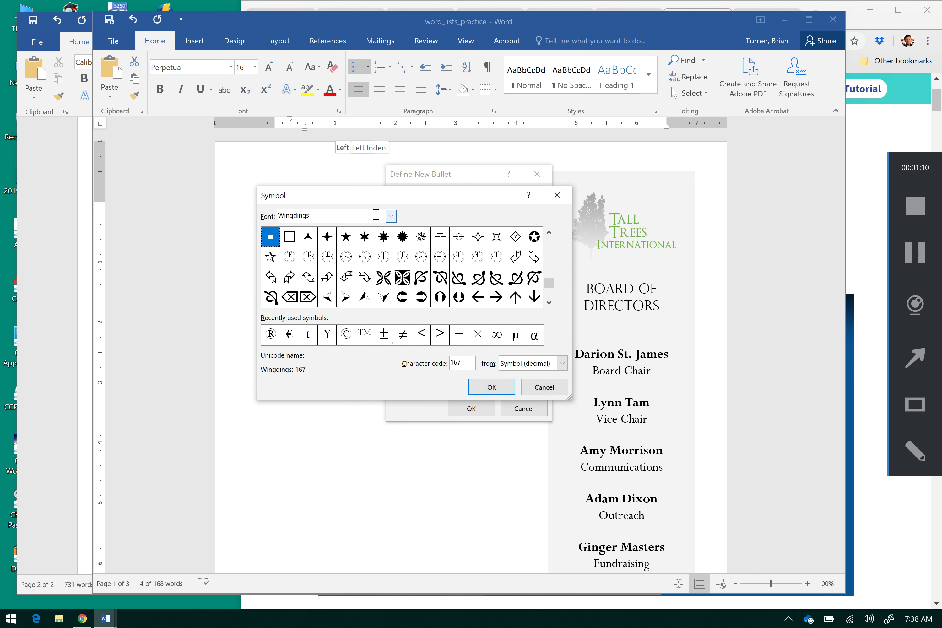
Search the whole Wingdings character set for the trademark symbol that lesson instruction 15 asks for.
{"action": "left_click", "coordinate": [391, 216]}
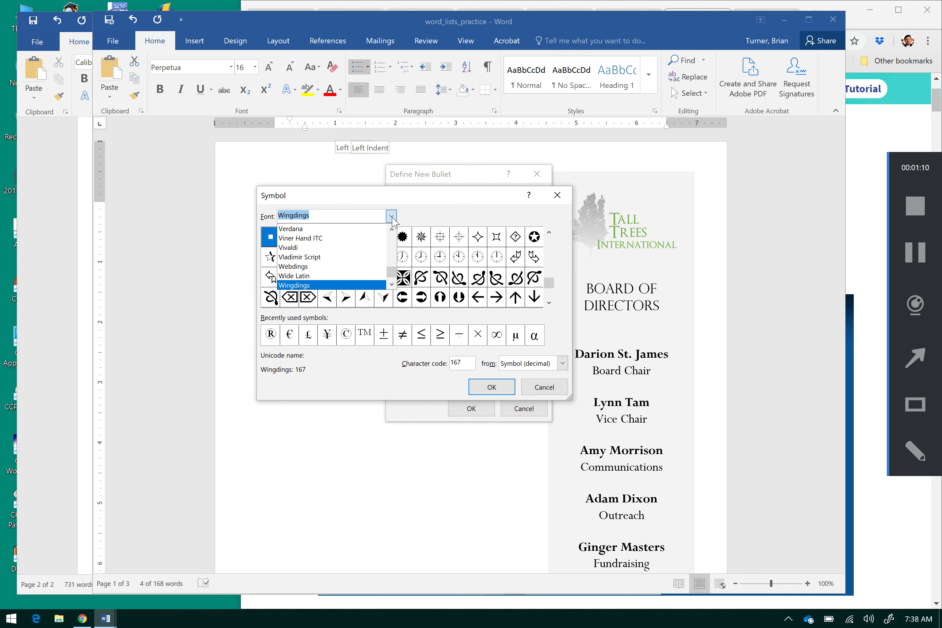
{"action": "left_click", "coordinate": [351, 286]}
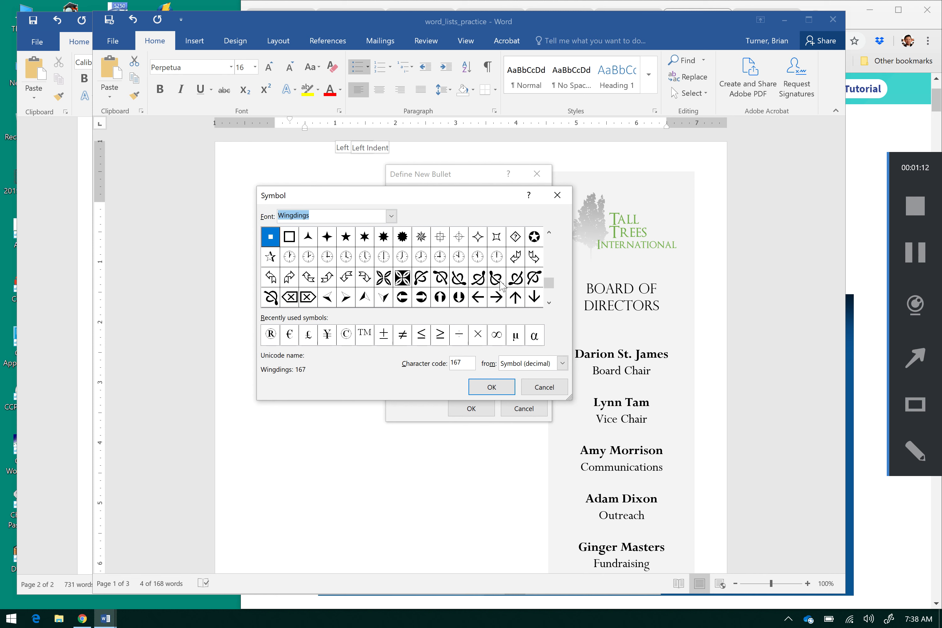
{"action": "left_click", "coordinate": [549, 283]}
{"action": "left_click_drag", "start_coordinate": [549, 284], "coordinate": [554, 250]}
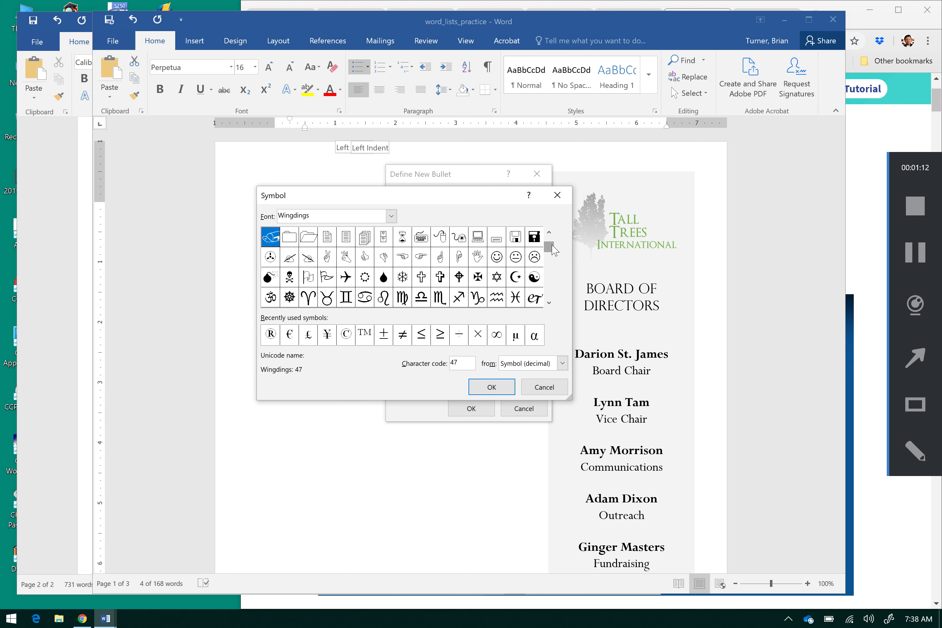
{"action": "left_click", "coordinate": [550, 244]}
{"action": "left_click_drag", "start_coordinate": [549, 243], "coordinate": [550, 241]}
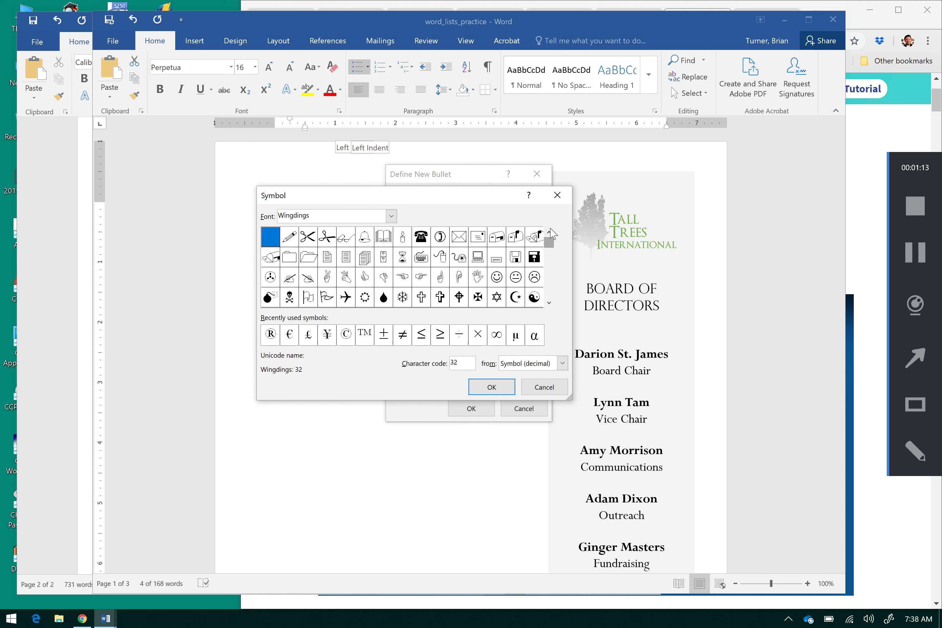
{"action": "left_click", "coordinate": [549, 280]}
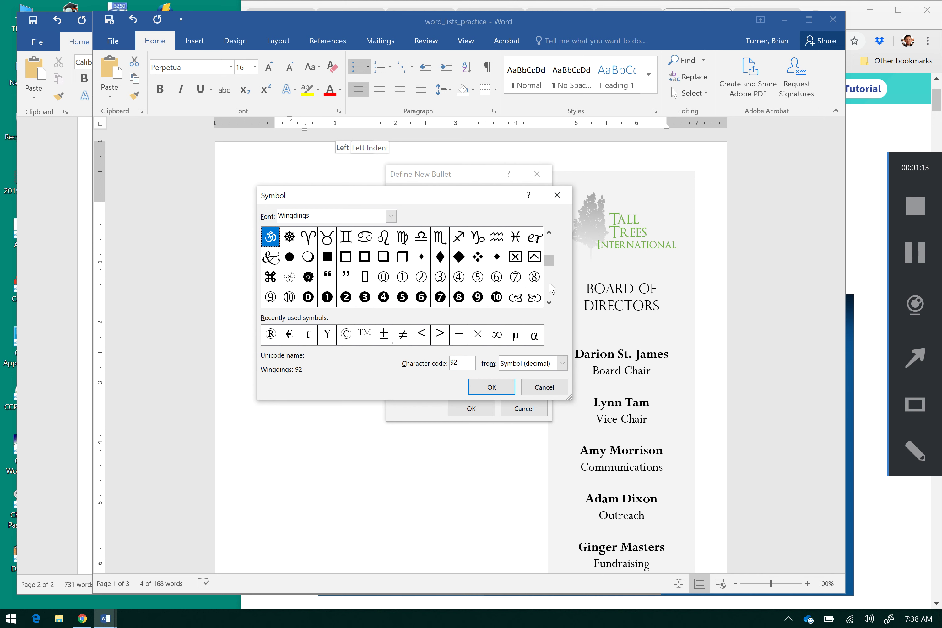
{"action": "left_click", "coordinate": [549, 285]}
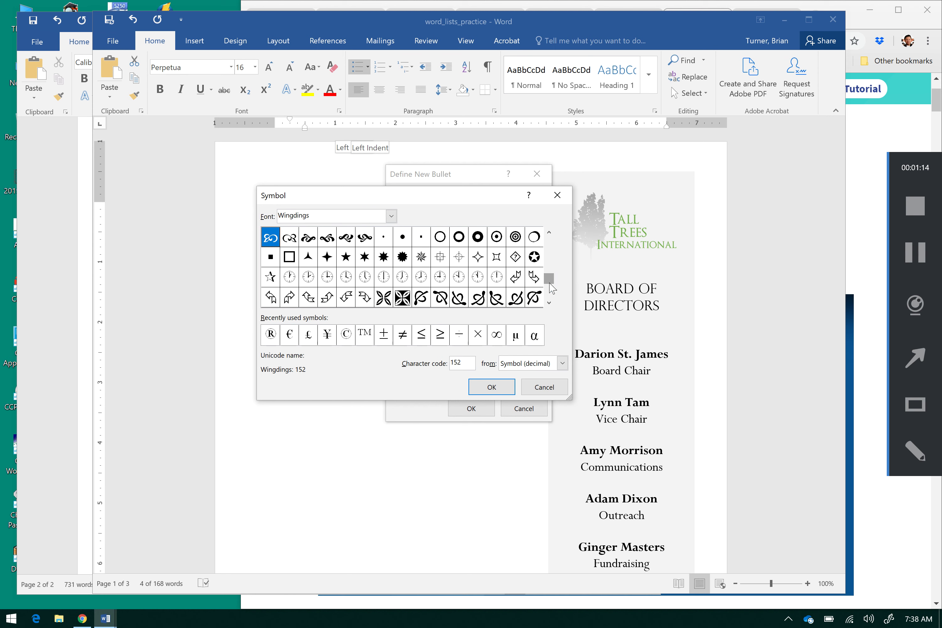
{"action": "left_click", "coordinate": [550, 300]}
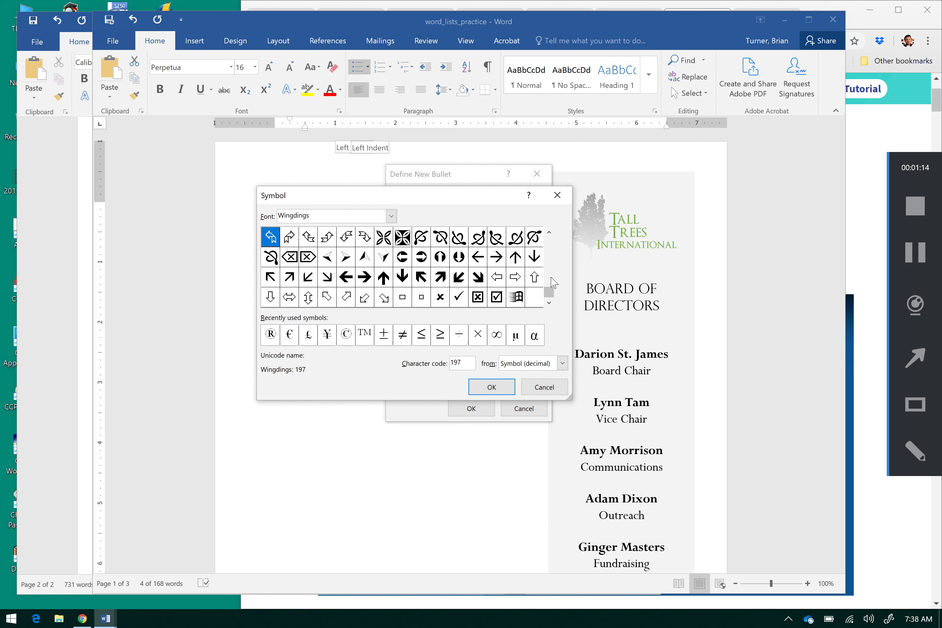
{"action": "left_click", "coordinate": [552, 248]}
{"action": "left_click", "coordinate": [551, 249]}
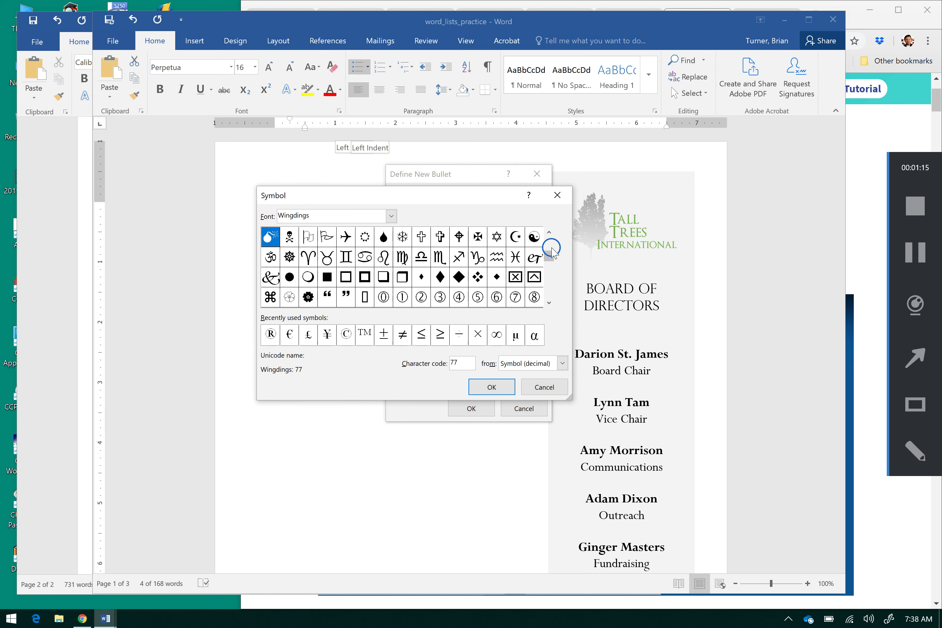
{"action": "left_click", "coordinate": [551, 248]}
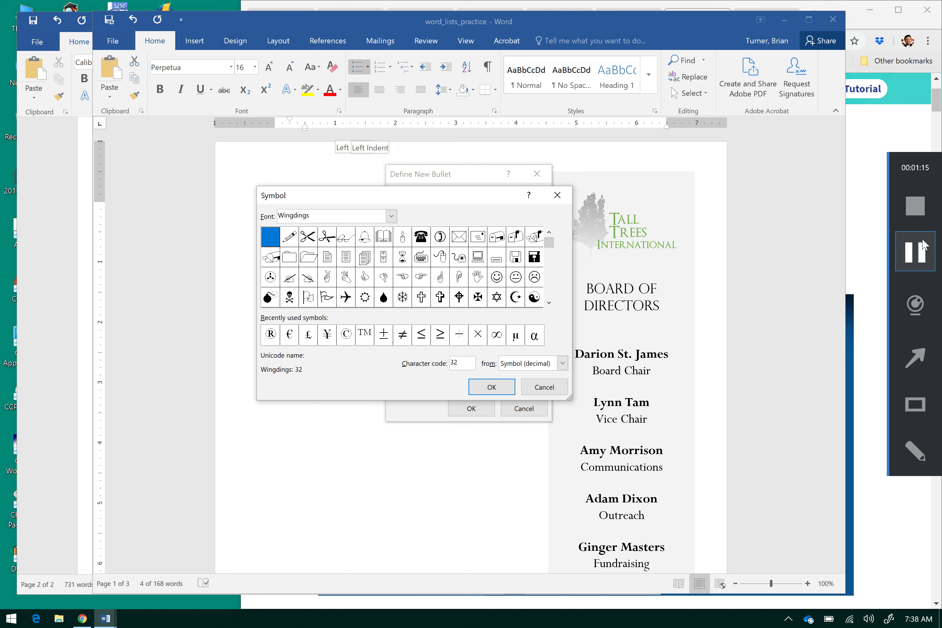
{"action": "left_click", "coordinate": [915, 252]}
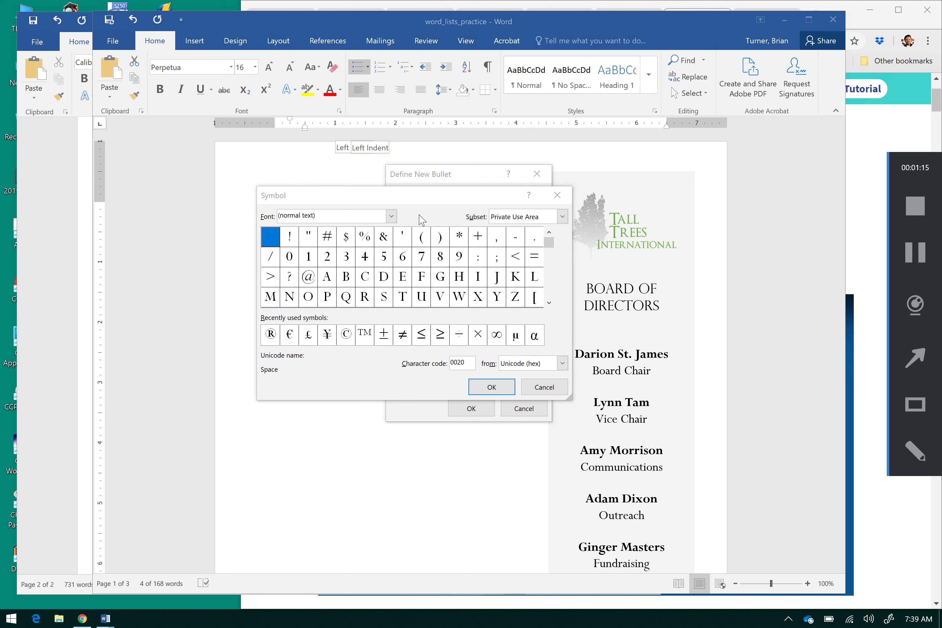
Set the symbol font to Wingdings and look through its characters for a trademark symbol once more.
{"action": "left_click", "coordinate": [391, 216]}
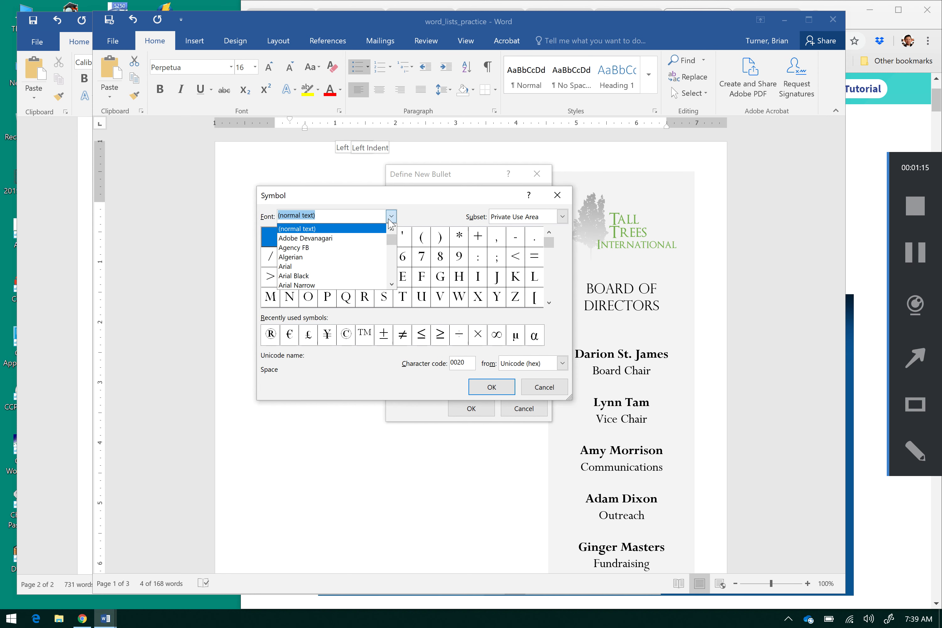
{"action": "left_click_drag", "start_coordinate": [391, 241], "coordinate": [391, 273]}
{"action": "left_click", "coordinate": [391, 260]}
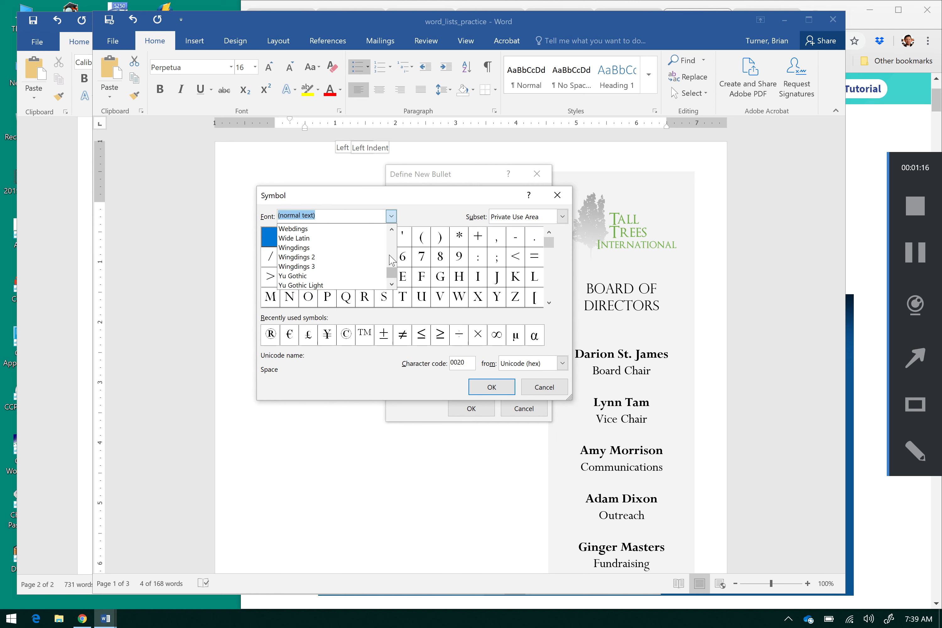
{"action": "left_click", "coordinate": [347, 247]}
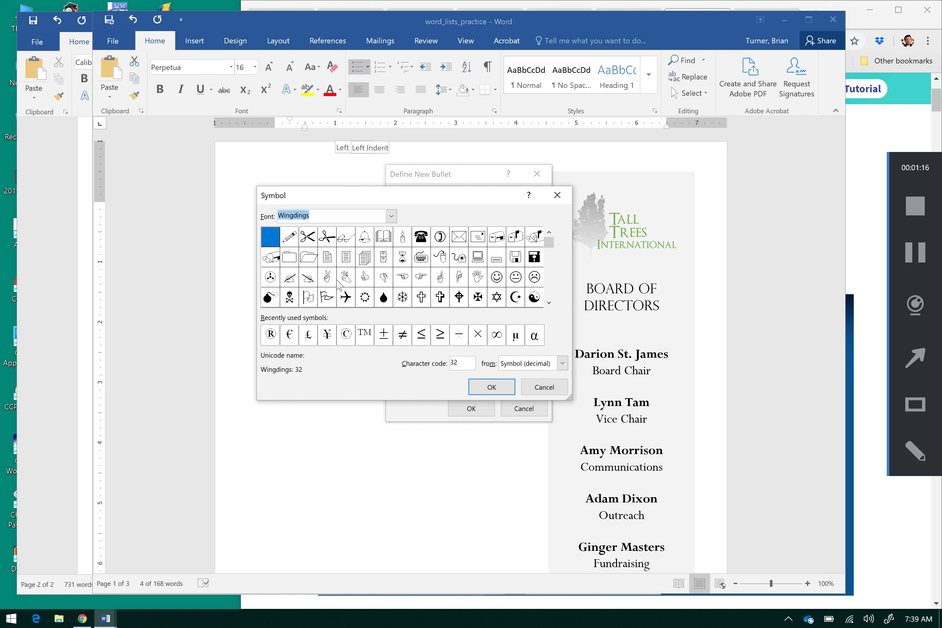
{"action": "left_click", "coordinate": [549, 283]}
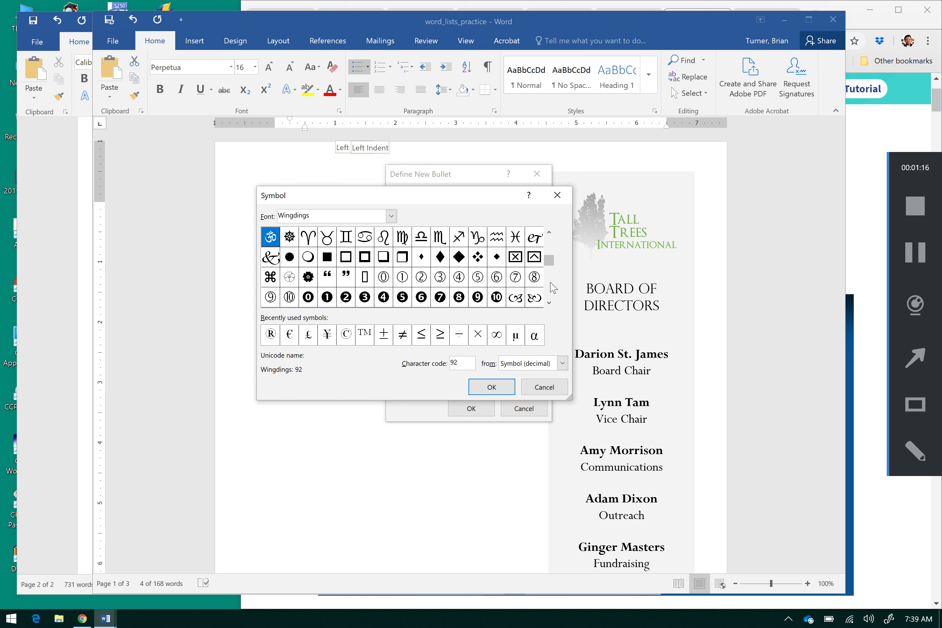
{"action": "left_click", "coordinate": [550, 245]}
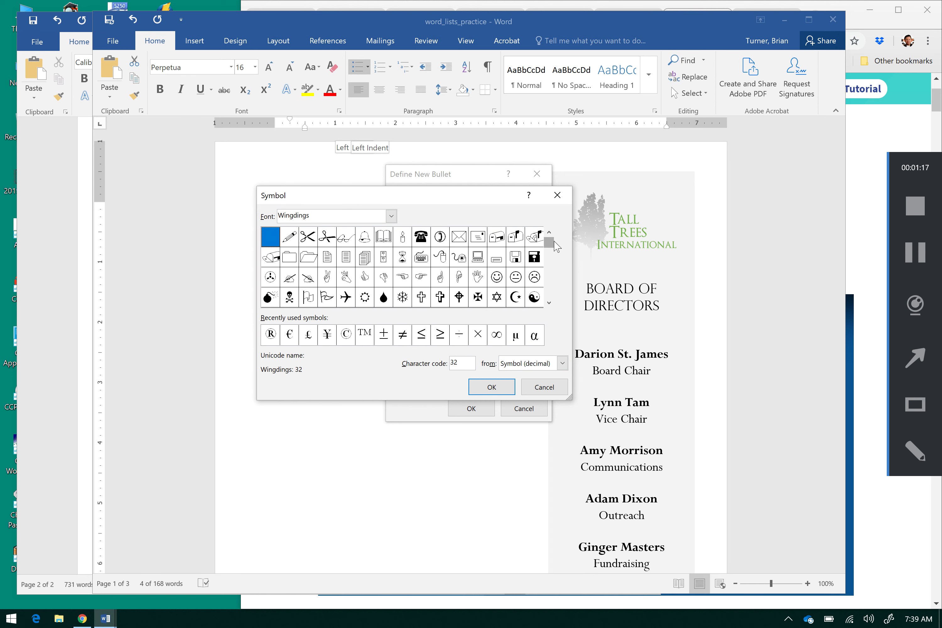
Set the symbol font to (normal text), choose the Registered Sign with code 00AE, and apply it as the "Call to order" bullet.
{"action": "left_click", "coordinate": [391, 216]}
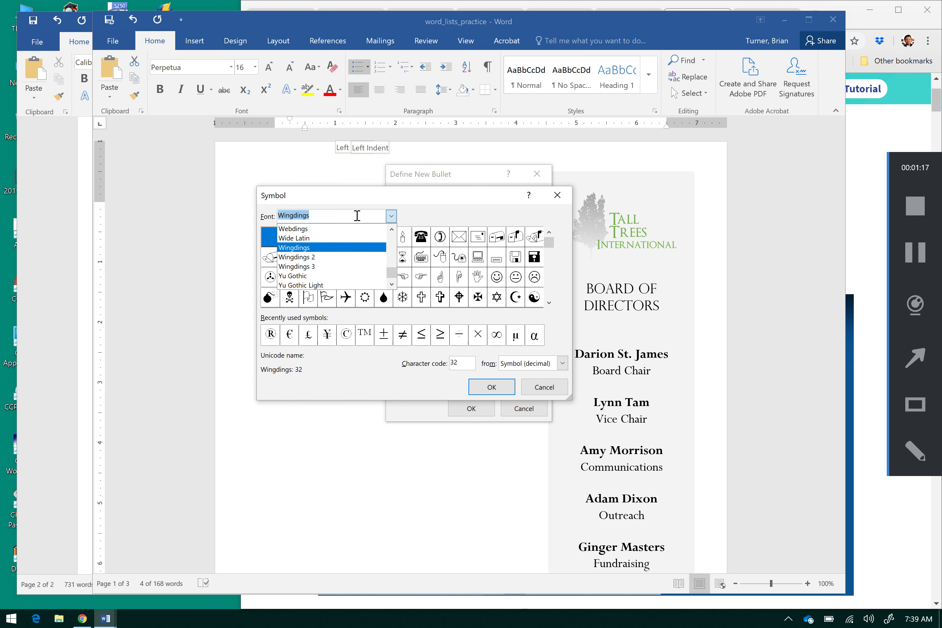
{"action": "scroll", "coordinate": [391, 245], "scroll_direction": "up", "scroll_amount": 7}
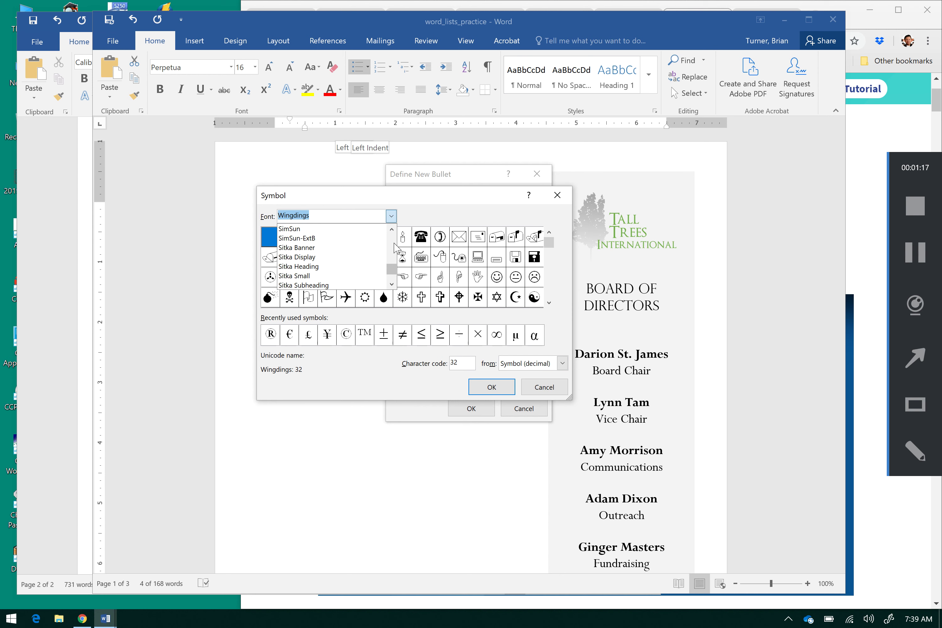
{"action": "left_click_drag", "start_coordinate": [391, 266], "coordinate": [394, 227]}
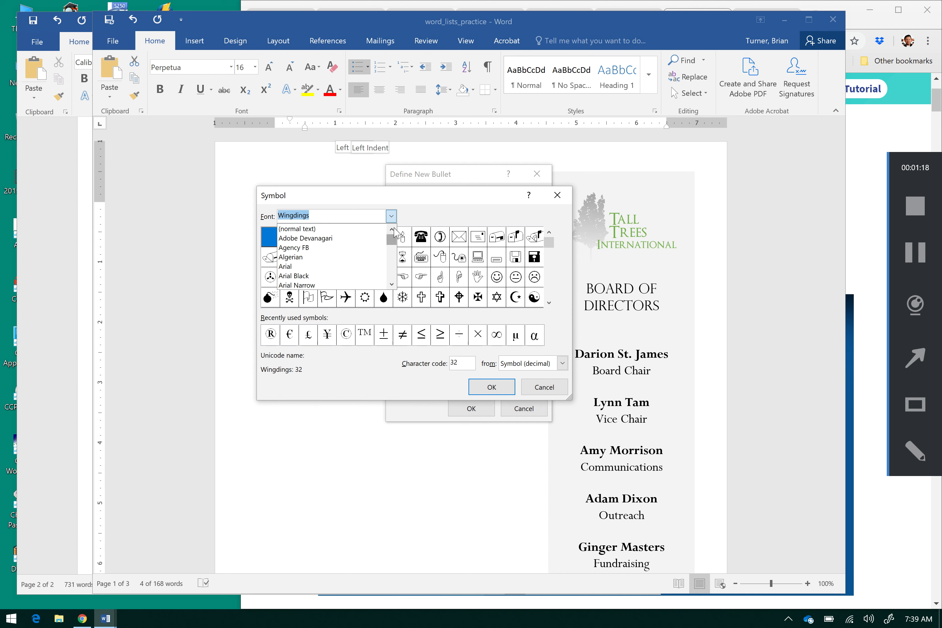
{"action": "left_click", "coordinate": [352, 228]}
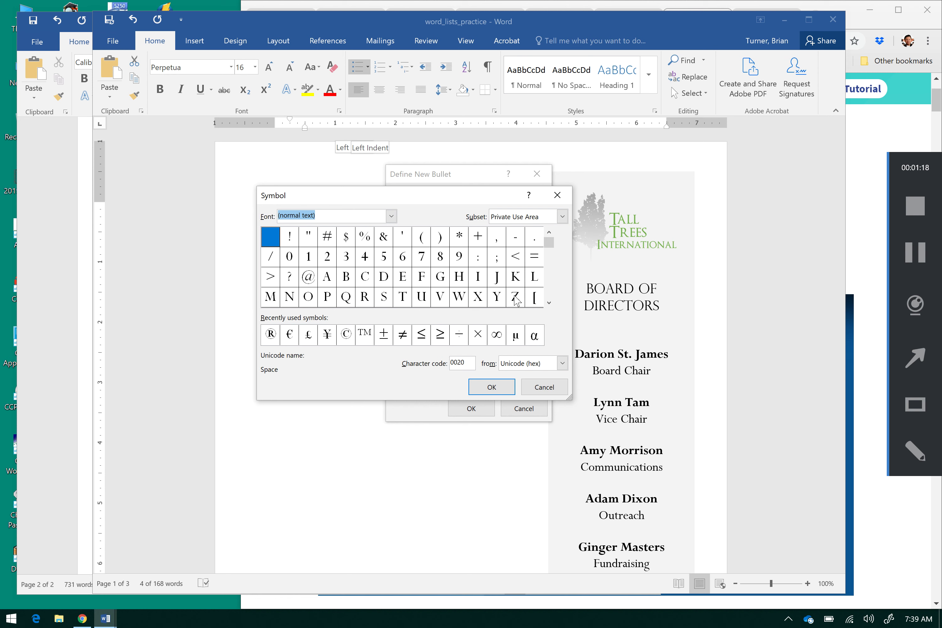
{"action": "left_click", "coordinate": [548, 283]}
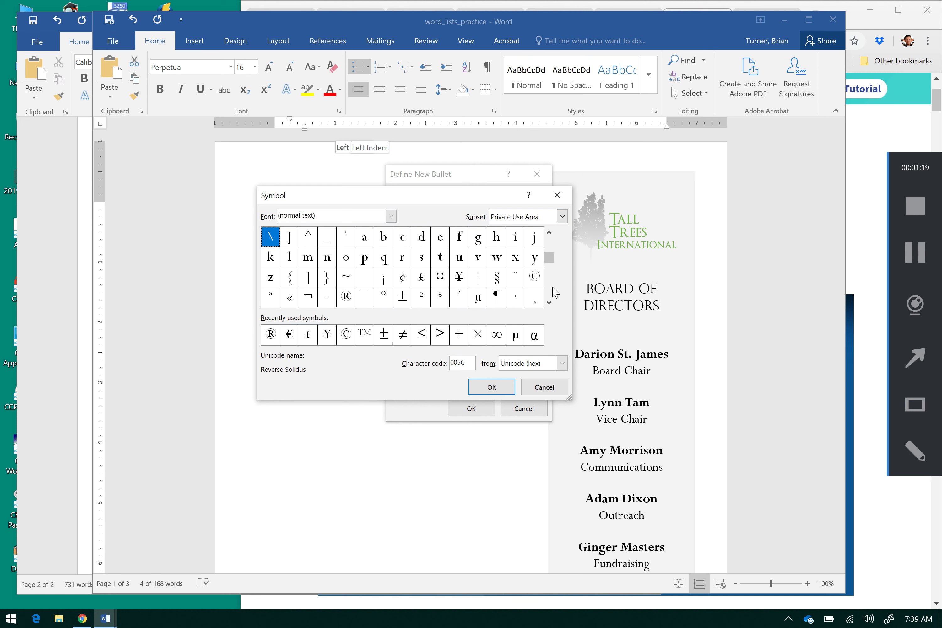
{"action": "left_click", "coordinate": [346, 298]}
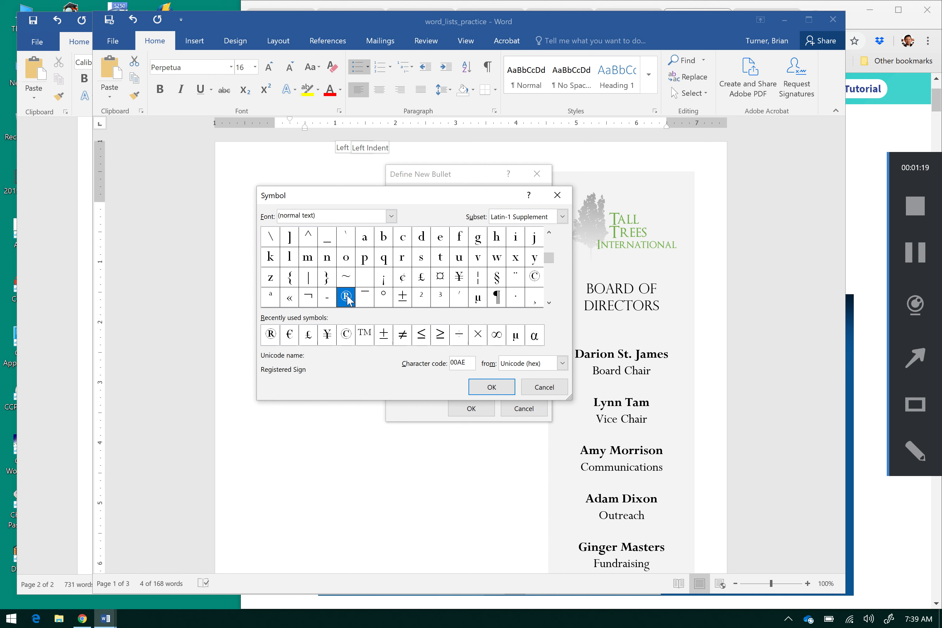
{"action": "left_click", "coordinate": [502, 390]}
{"action": "left_click", "coordinate": [473, 412]}
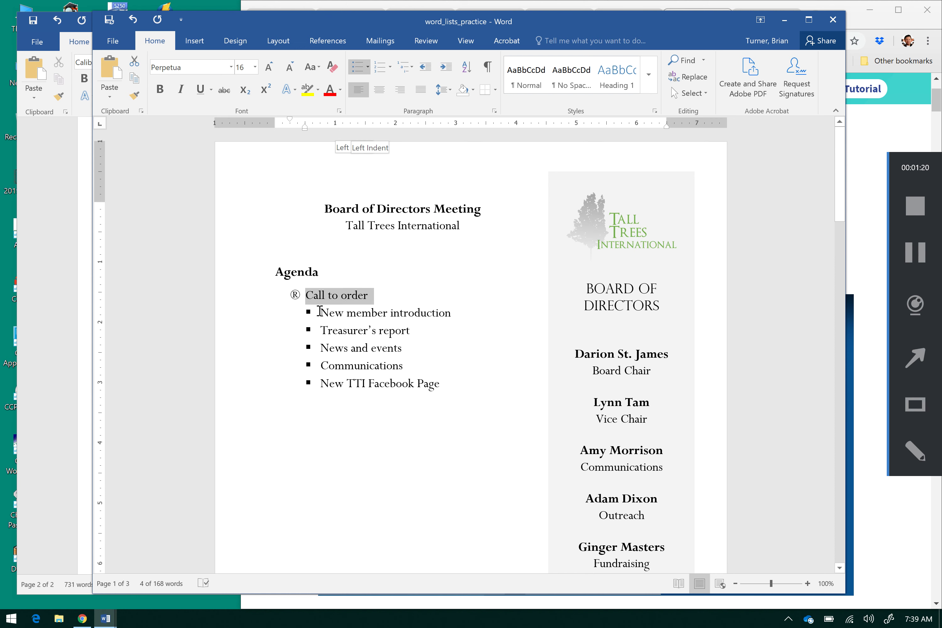
Minimize the browser window and review lesson instruction 18 in the Word - Lists document.
{"action": "left_click", "coordinate": [871, 534]}
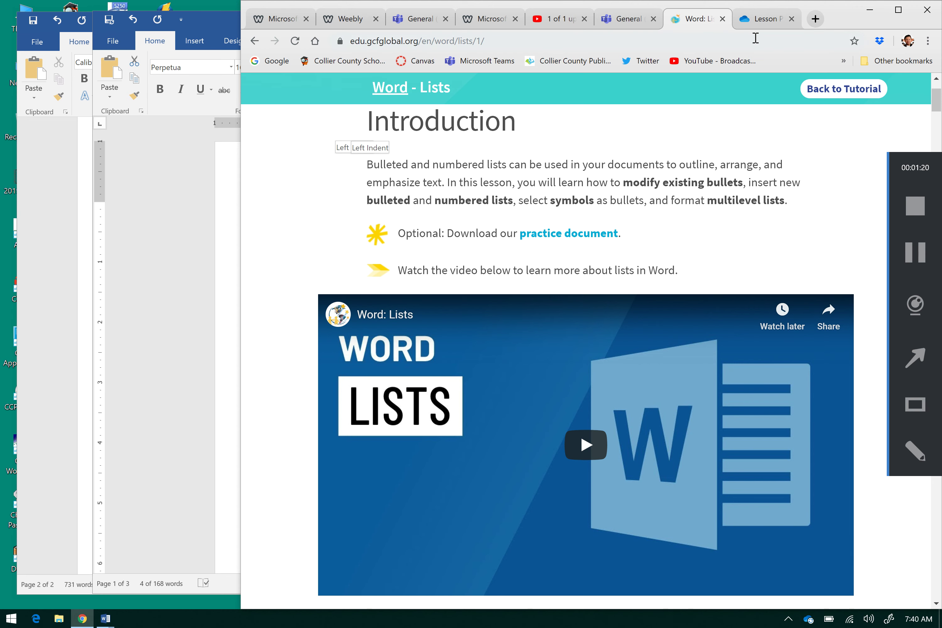
{"action": "left_click", "coordinate": [871, 10]}
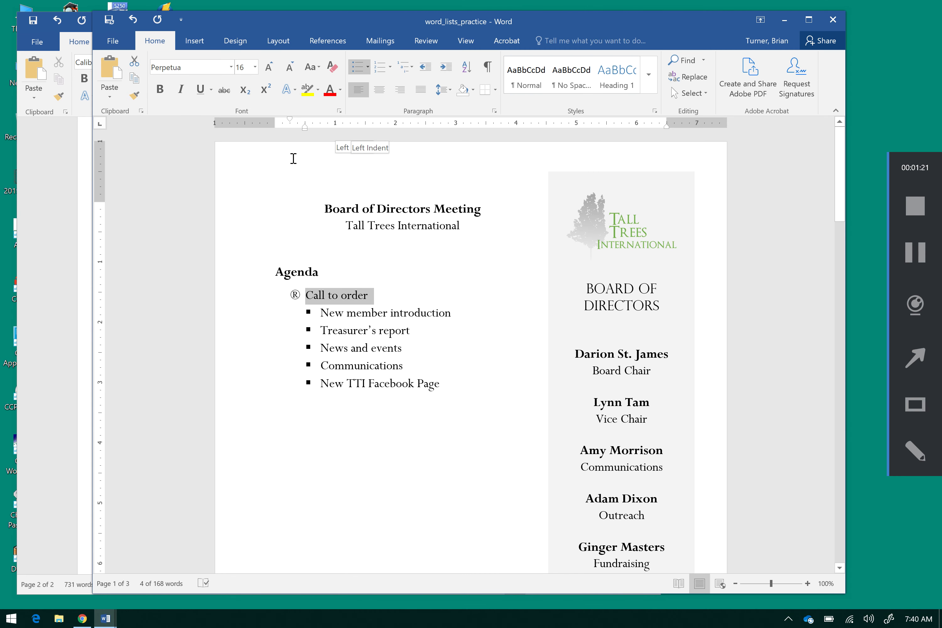
{"action": "left_click", "coordinate": [45, 234]}
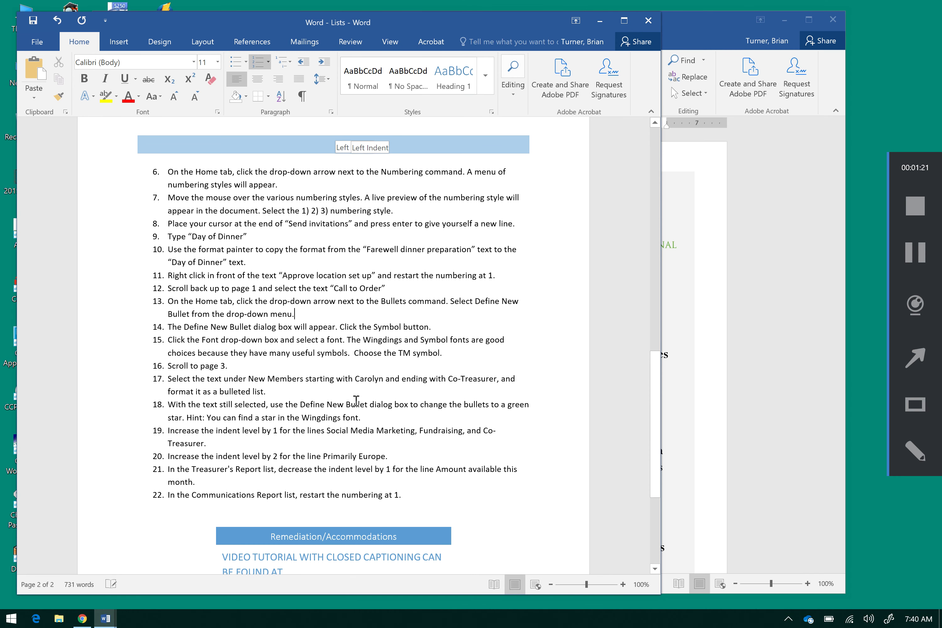
{"action": "left_click", "coordinate": [358, 431]}
{"action": "left_click_drag", "start_coordinate": [180, 411], "coordinate": [377, 419]}
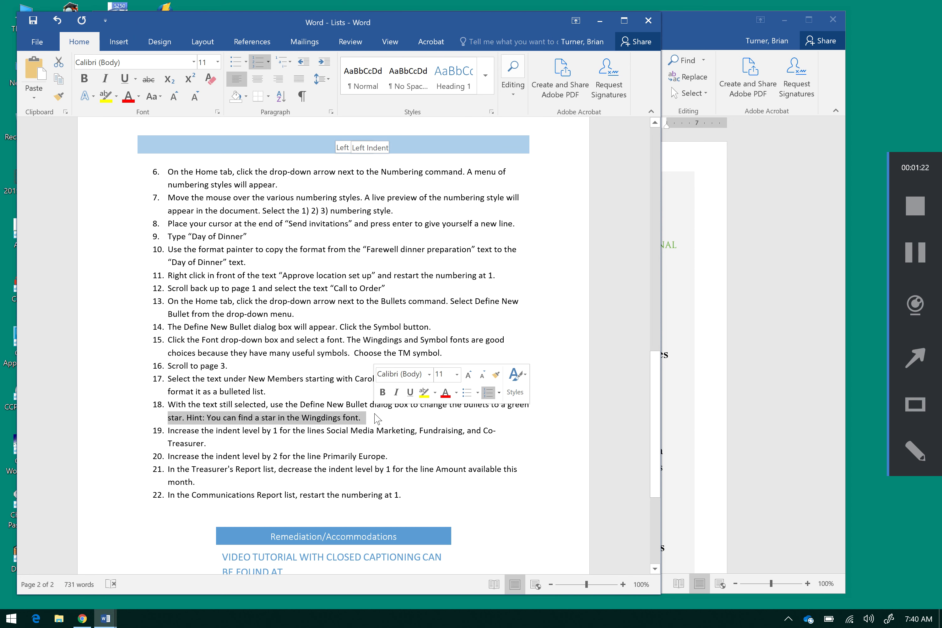
{"action": "left_click", "coordinate": [217, 403]}
{"action": "left_click_drag", "start_coordinate": [182, 403], "coordinate": [377, 423]}
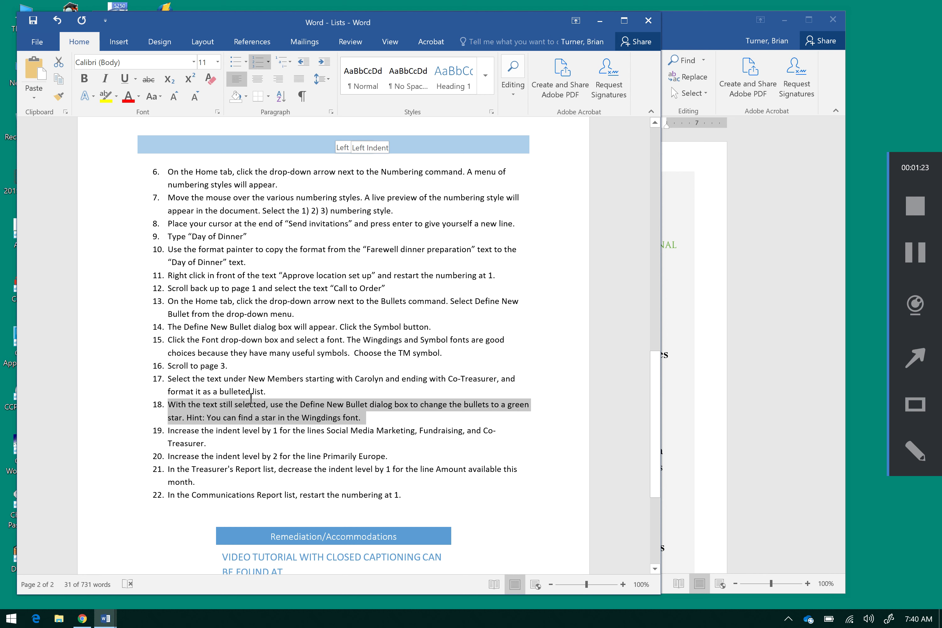
{"action": "left_click", "coordinate": [209, 334]}
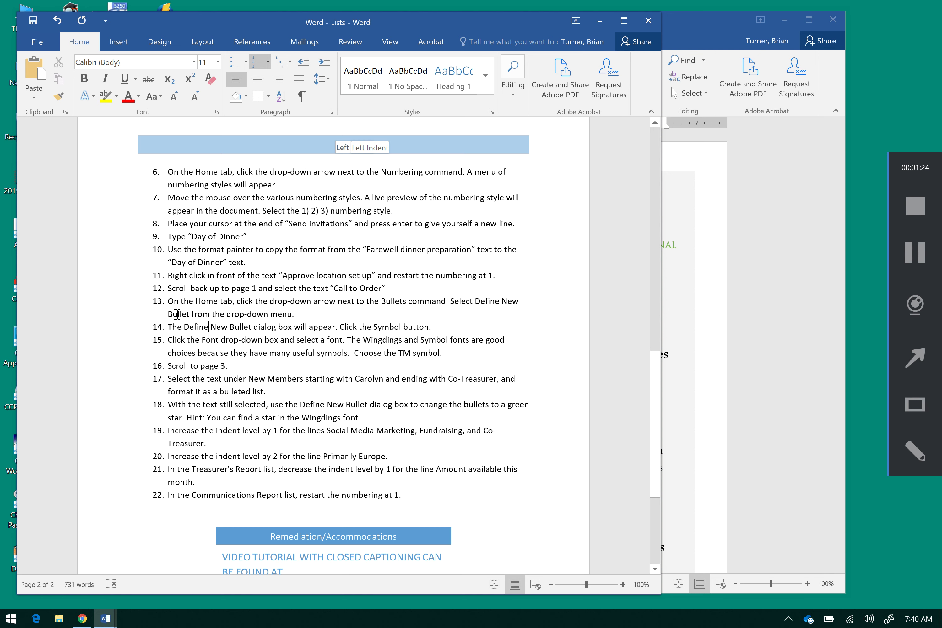
{"action": "left_click", "coordinate": [915, 259]}
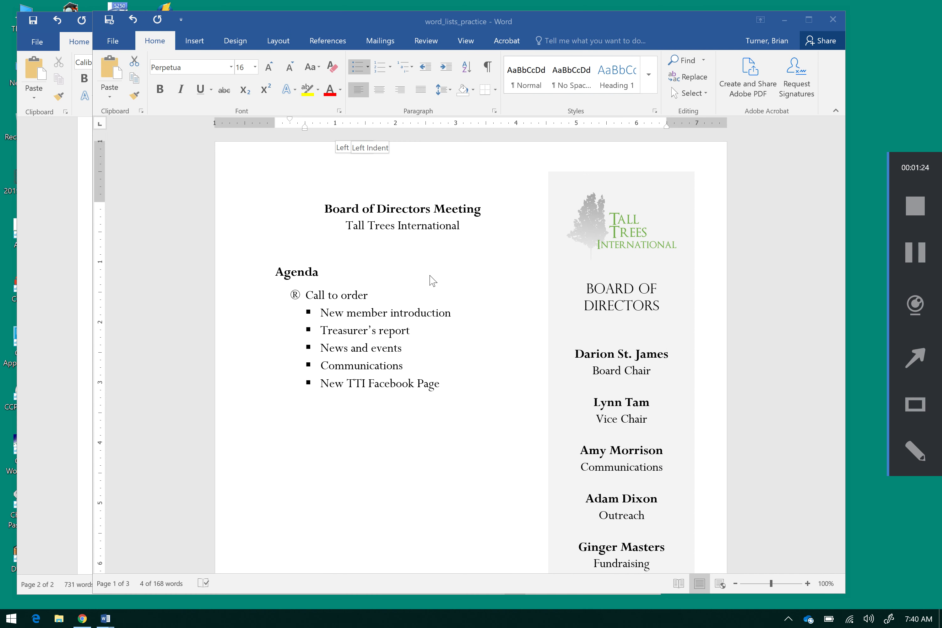
Select the "Call to order" line and recheck which symbol lesson instruction 15 in the Word - Lists document asks for.
{"action": "triple_click", "coordinate": [364, 300]}
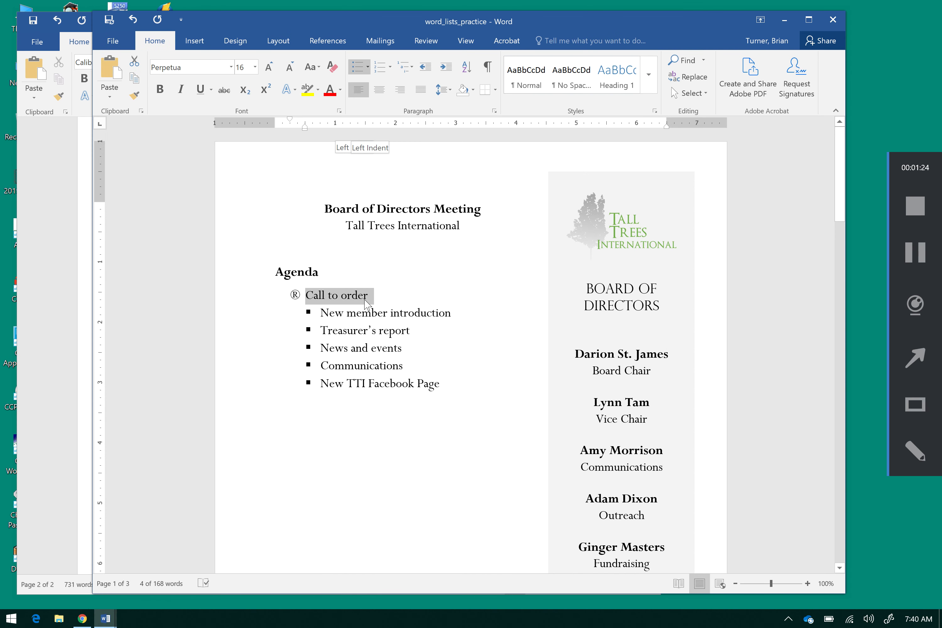
{"action": "left_click", "coordinate": [60, 278]}
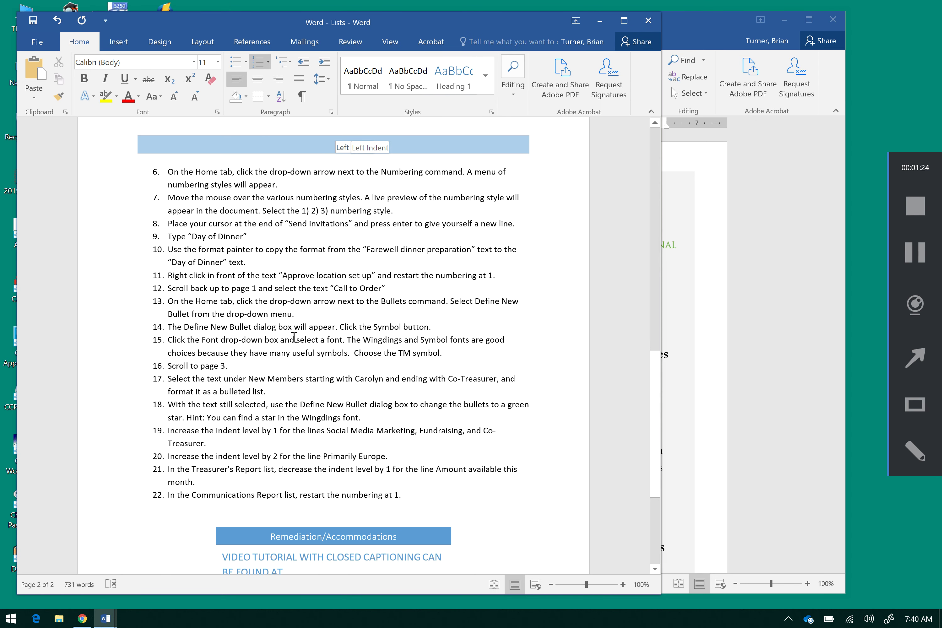
{"action": "left_click_drag", "start_coordinate": [314, 350], "coordinate": [456, 353]}
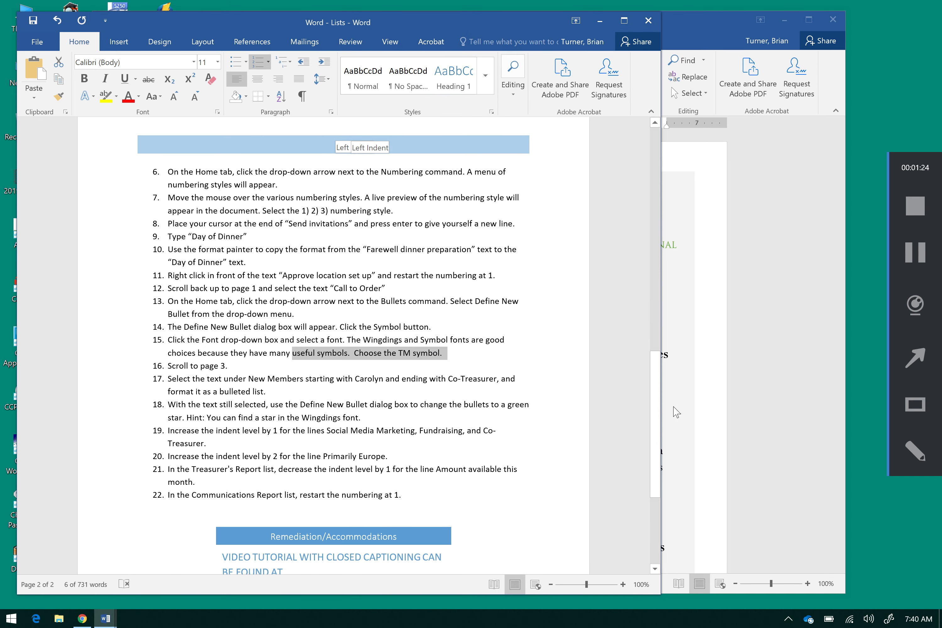
Define a new bullet for "Call to order" in word_lists_practice using the Trade Mark Sign, code 2122, from (normal text).
{"action": "left_click", "coordinate": [691, 408]}
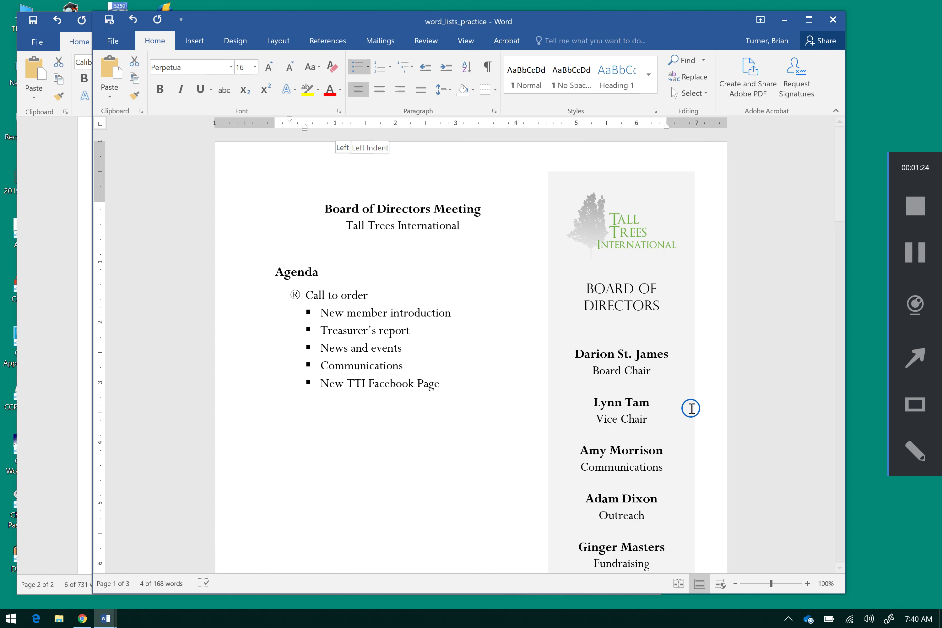
{"action": "left_click", "coordinate": [368, 66]}
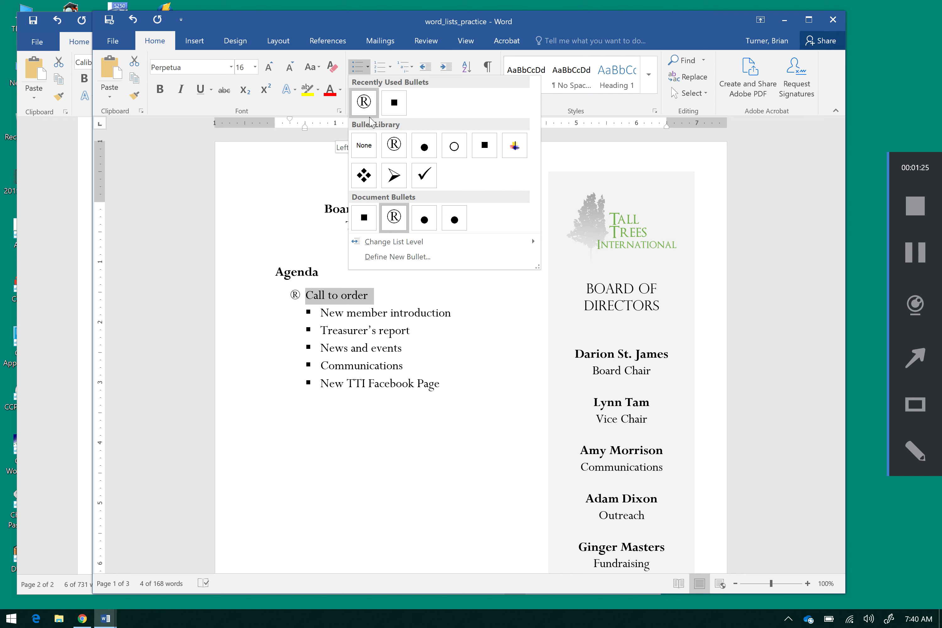
{"action": "left_click", "coordinate": [410, 259]}
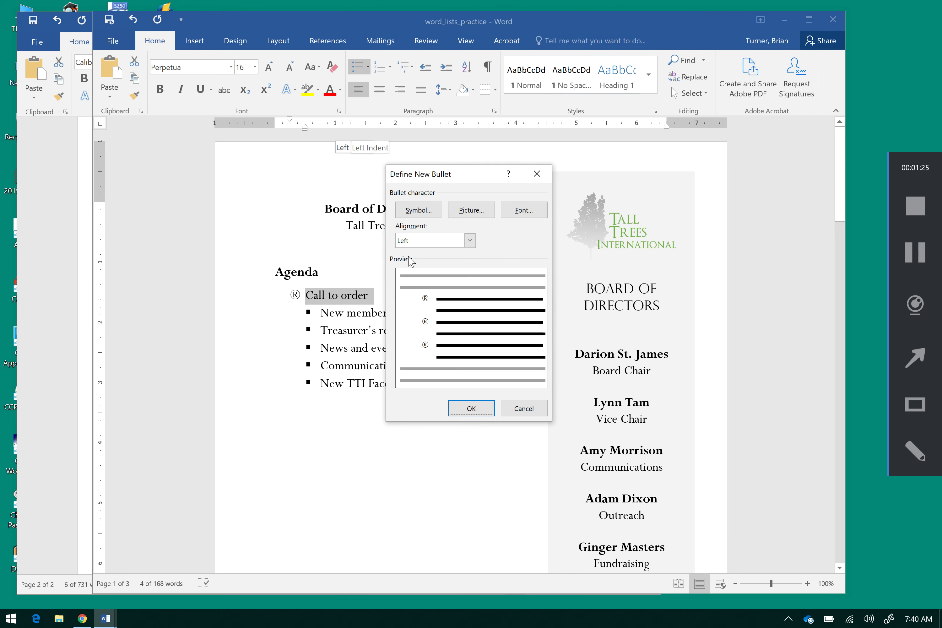
{"action": "left_click", "coordinate": [429, 212]}
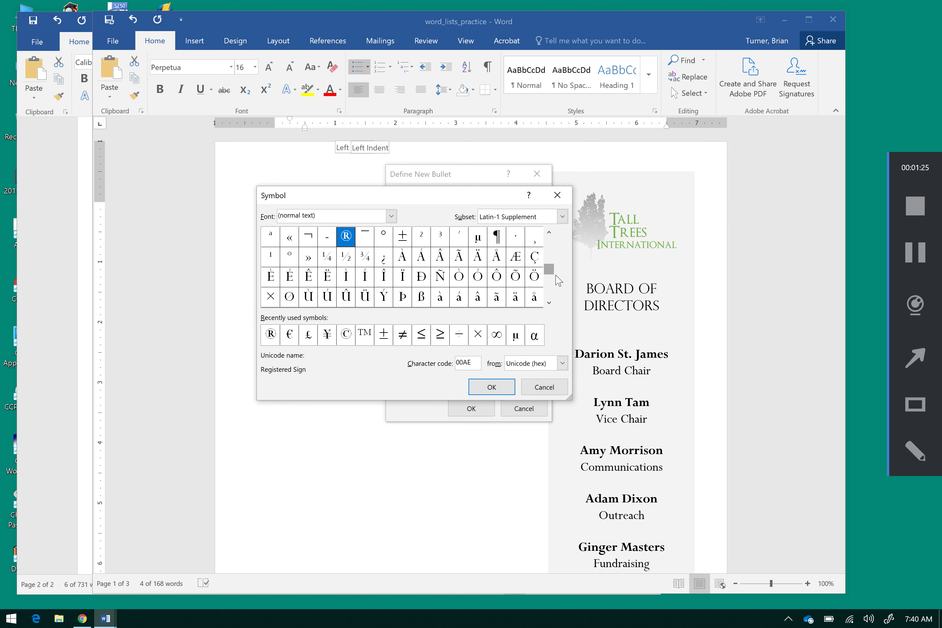
{"action": "left_click", "coordinate": [550, 289]}
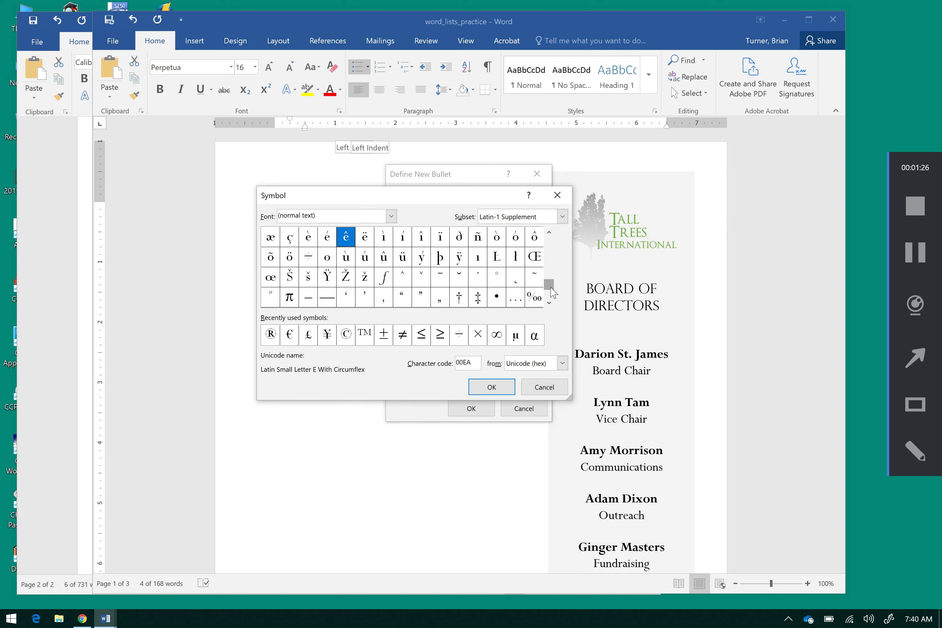
{"action": "left_click_drag", "start_coordinate": [552, 291], "coordinate": [552, 245]}
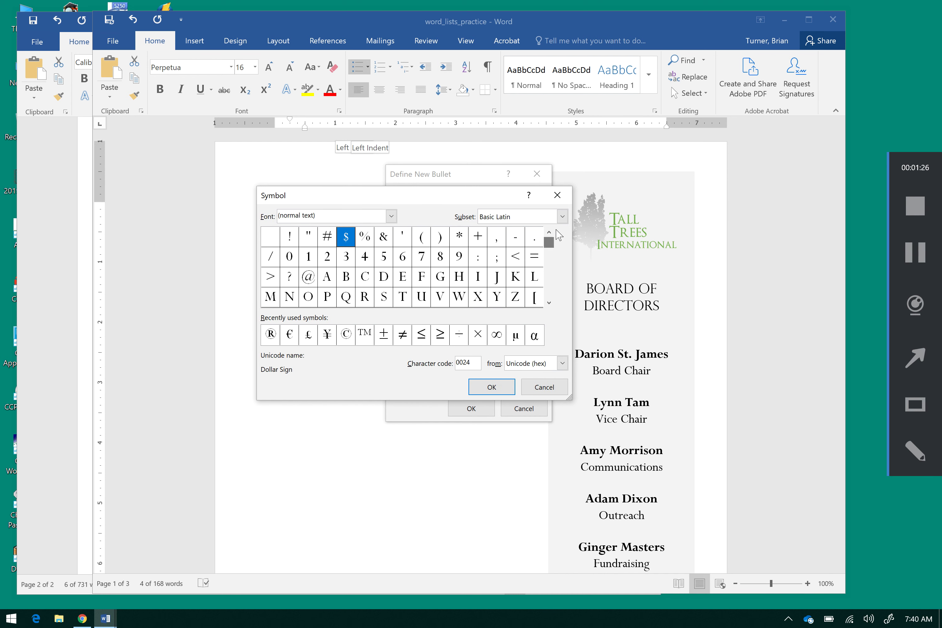
{"action": "left_click", "coordinate": [546, 278]}
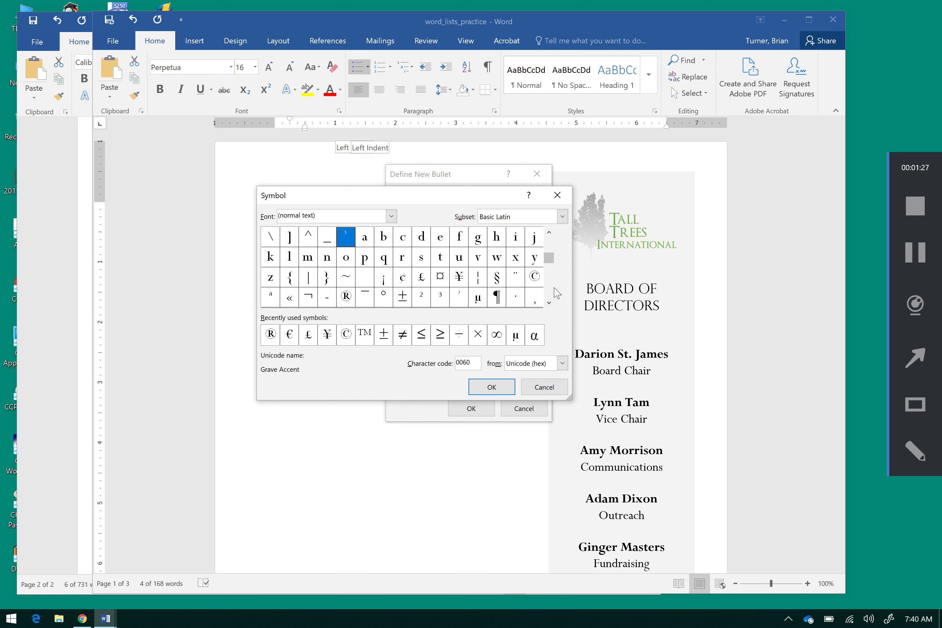
{"action": "left_click", "coordinate": [552, 288]}
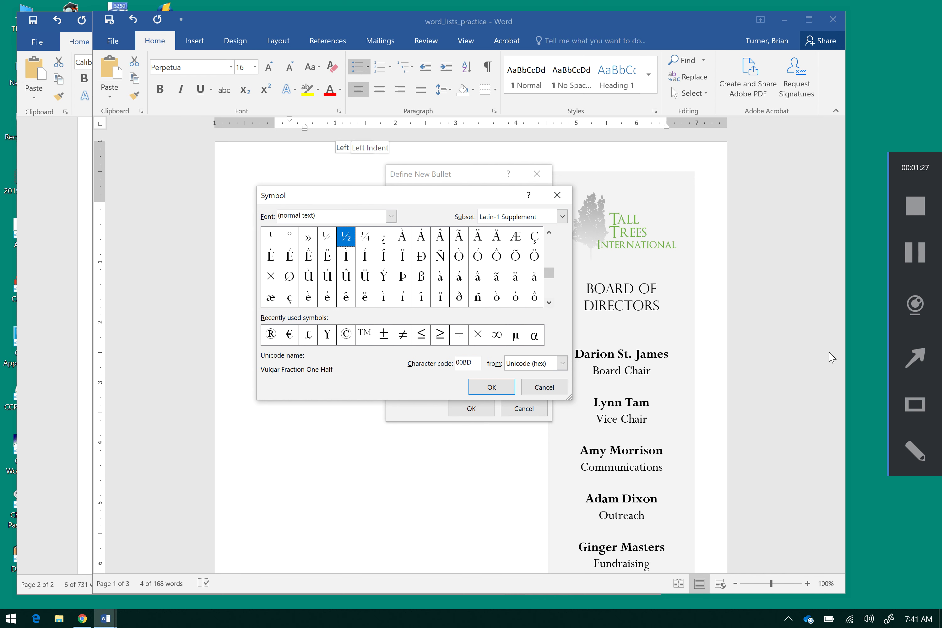
{"action": "left_click", "coordinate": [922, 259]}
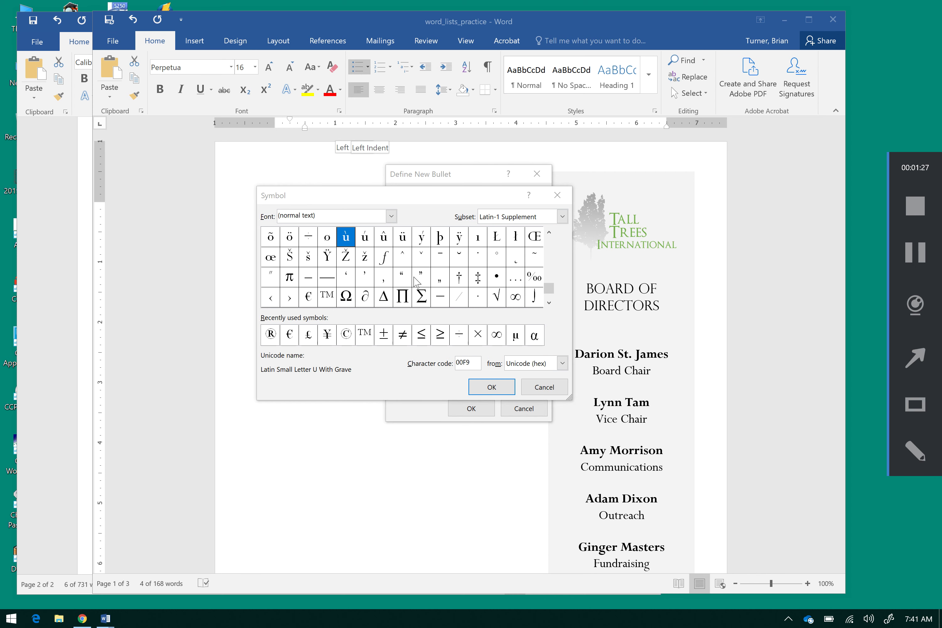
{"action": "left_click", "coordinate": [327, 299]}
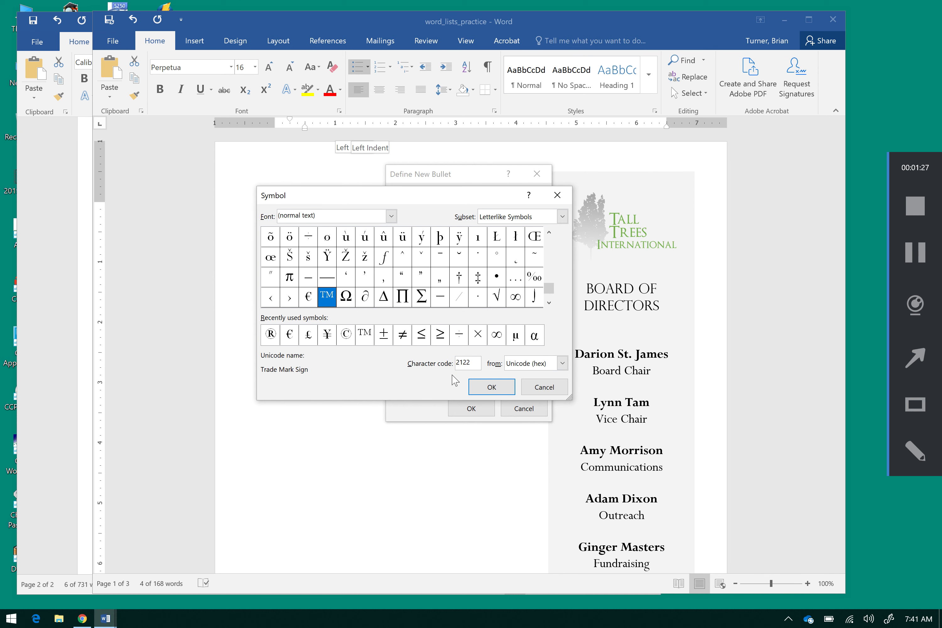
{"action": "left_click", "coordinate": [501, 393]}
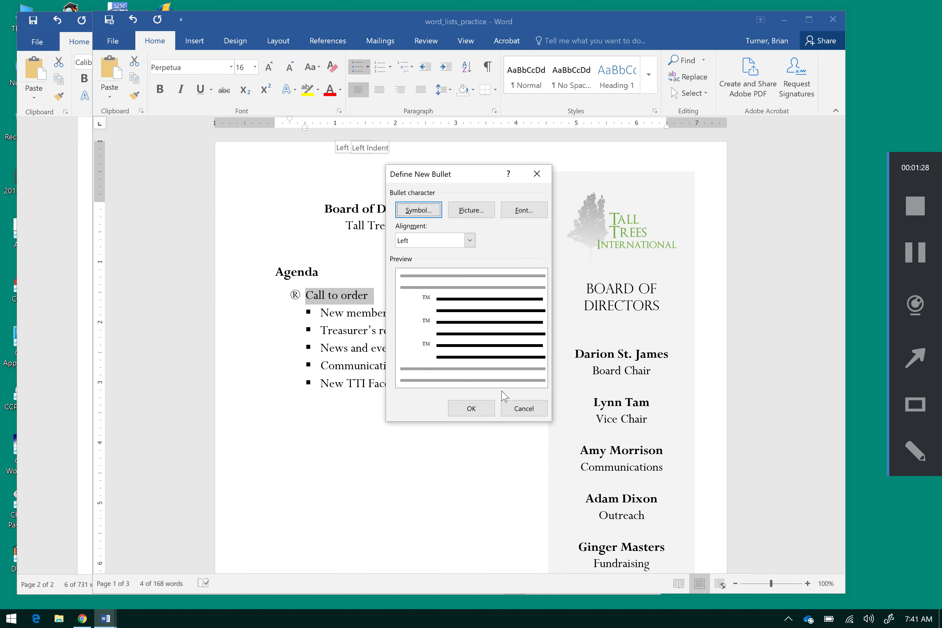
{"action": "left_click", "coordinate": [471, 409]}
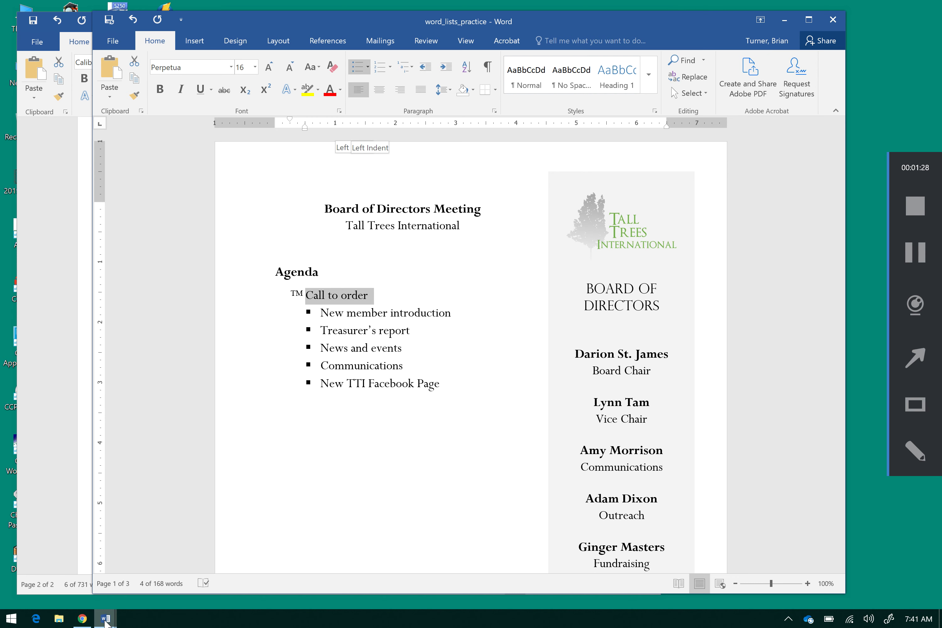
Switch to the Word - Lists document and read lesson instructions 16 and 17.
{"action": "mouse_move", "coordinate": [105, 622]}
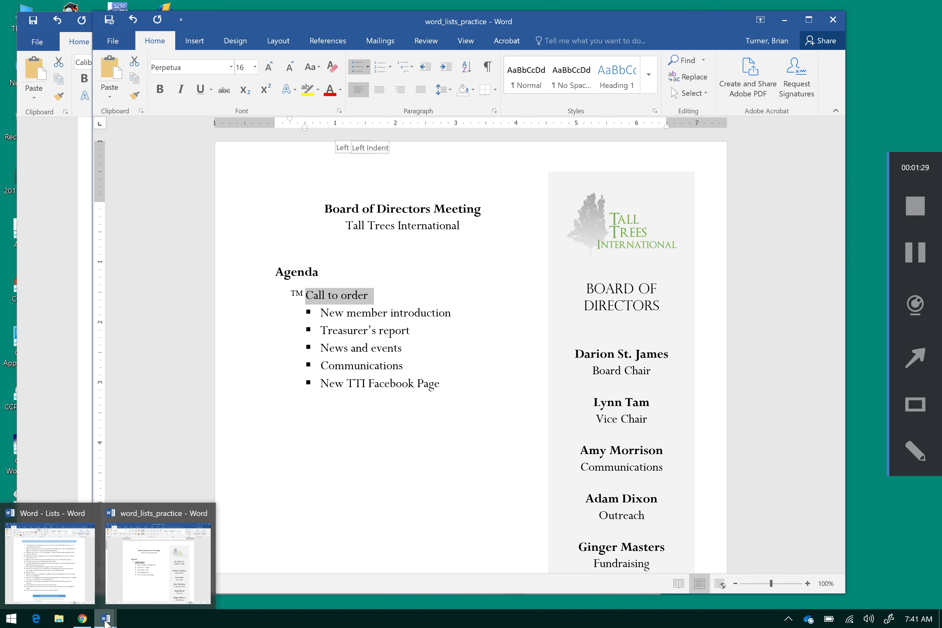
{"action": "left_click", "coordinate": [70, 573]}
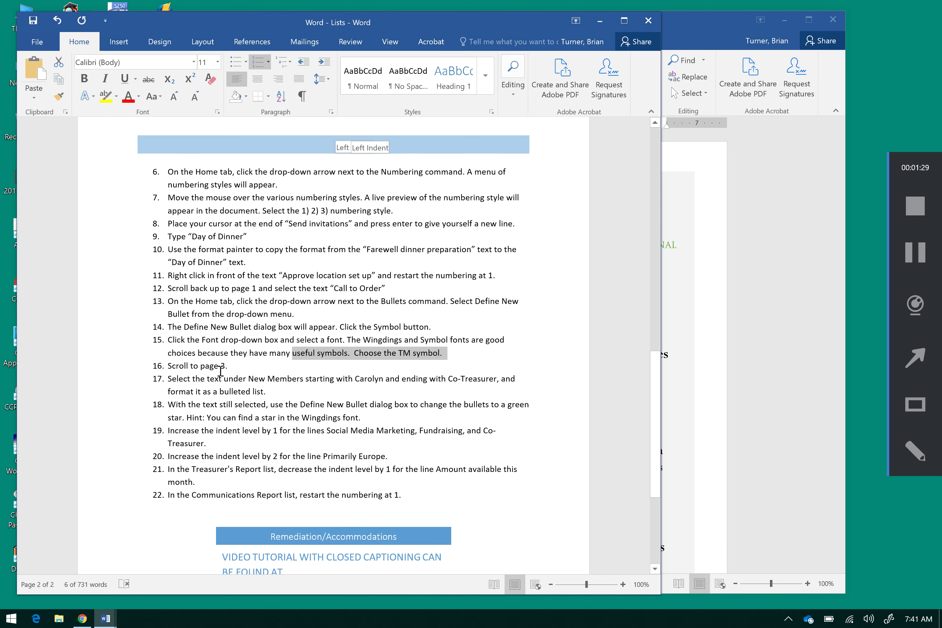
{"action": "left_click", "coordinate": [296, 393]}
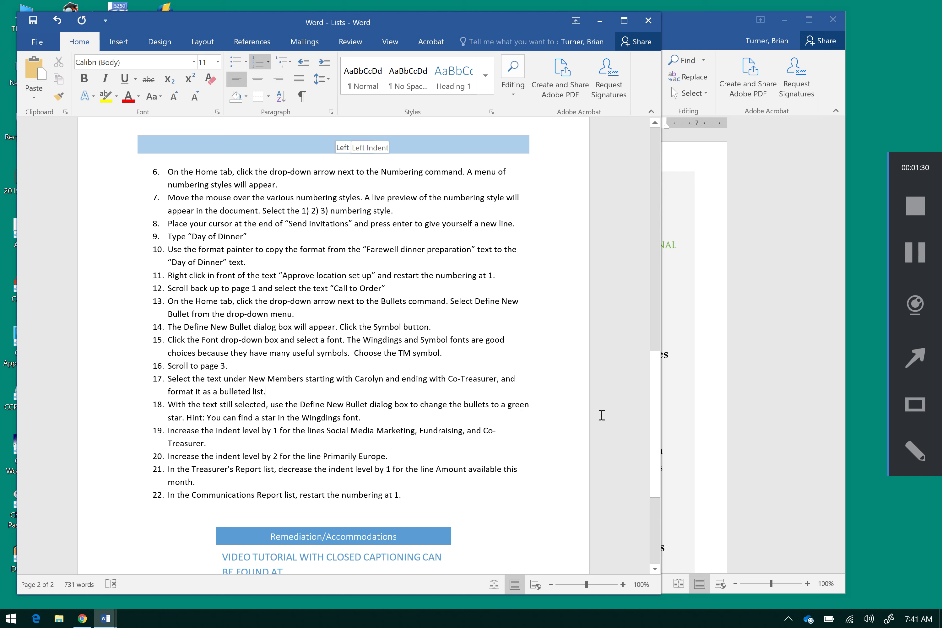
Format the lines under New Members on page 3 of word_lists_practice, through Co-Treasurer, as a list with solid round bullets.
{"action": "left_click", "coordinate": [663, 446]}
{"action": "left_click", "coordinate": [839, 486]}
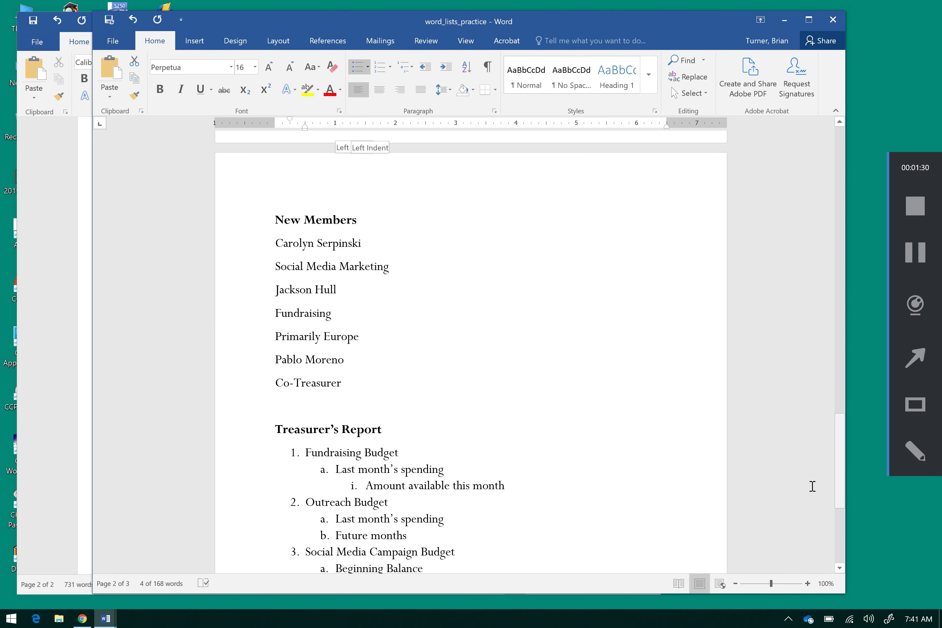
{"action": "left_click_drag", "start_coordinate": [278, 244], "coordinate": [390, 381]}
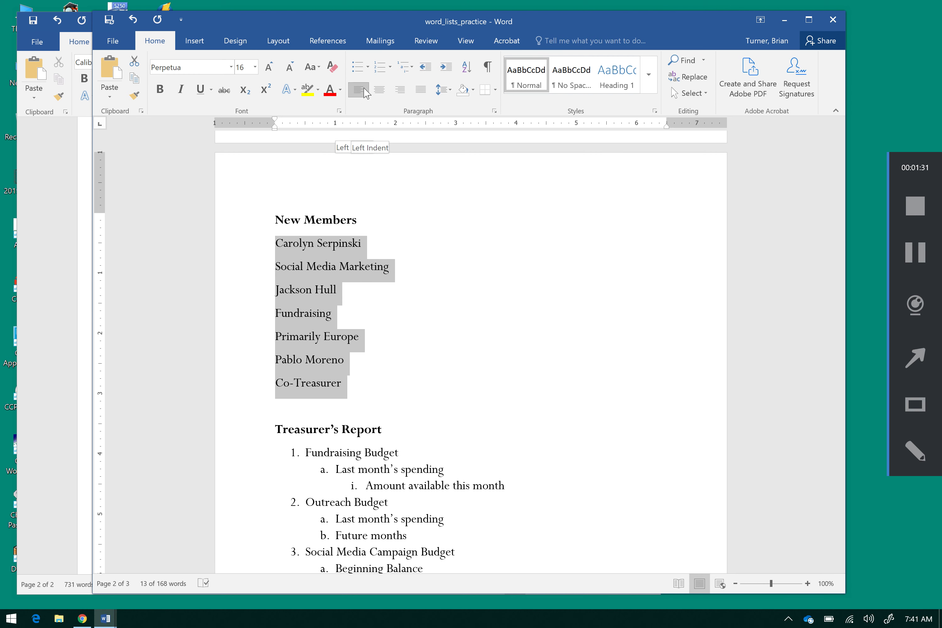
{"action": "left_click", "coordinate": [367, 67]}
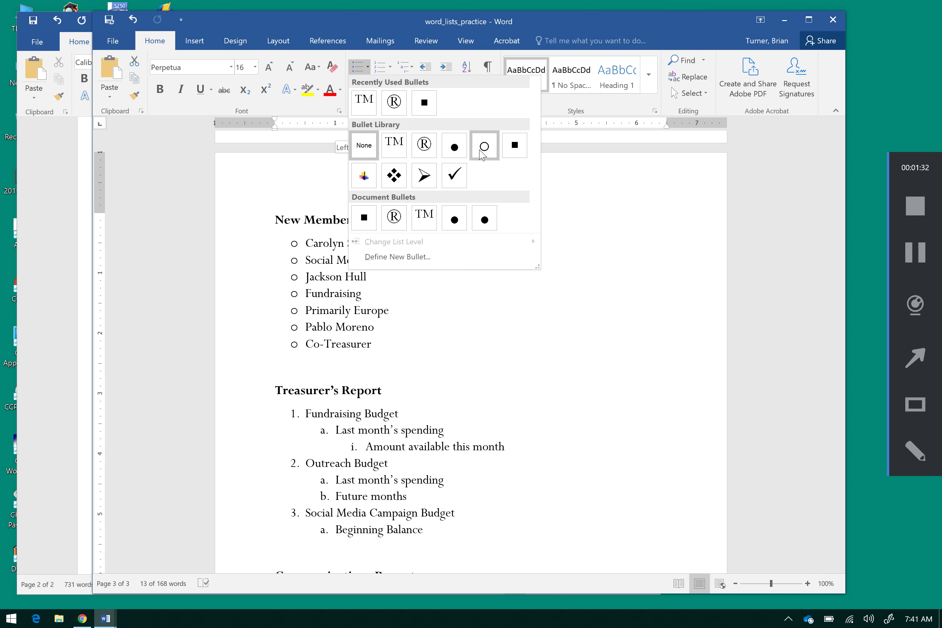
{"action": "left_click", "coordinate": [454, 146]}
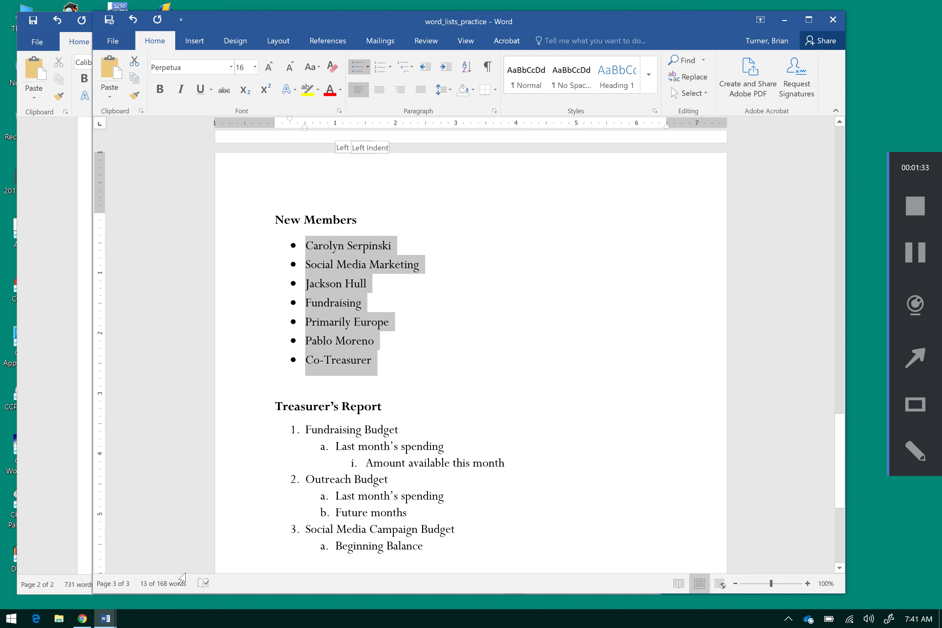
Switch to the Word - Lists document and read lesson instruction 18 about the green star bullets.
{"action": "left_click", "coordinate": [106, 618]}
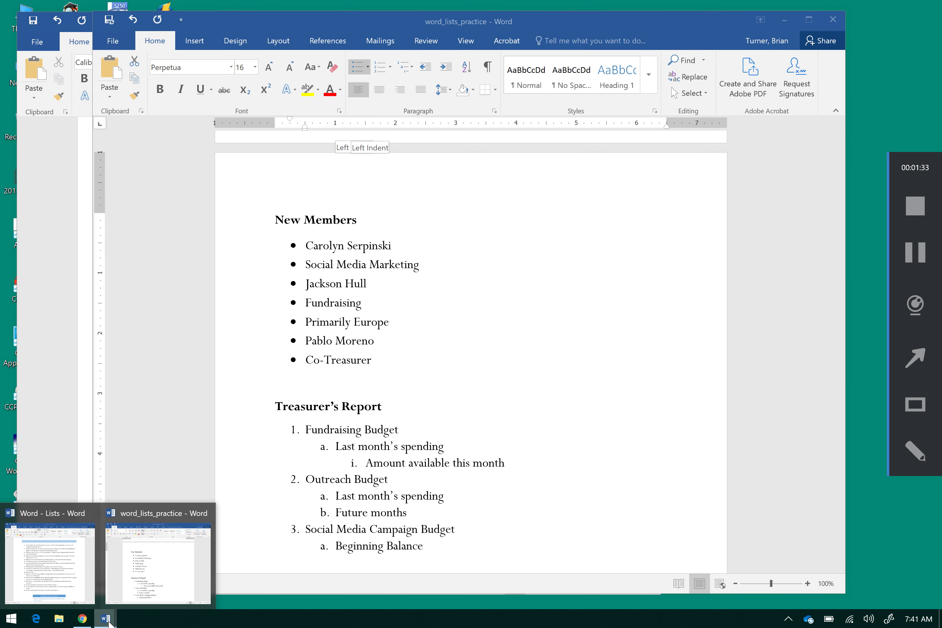
{"action": "left_click", "coordinate": [58, 576]}
{"action": "left_click", "coordinate": [254, 353]}
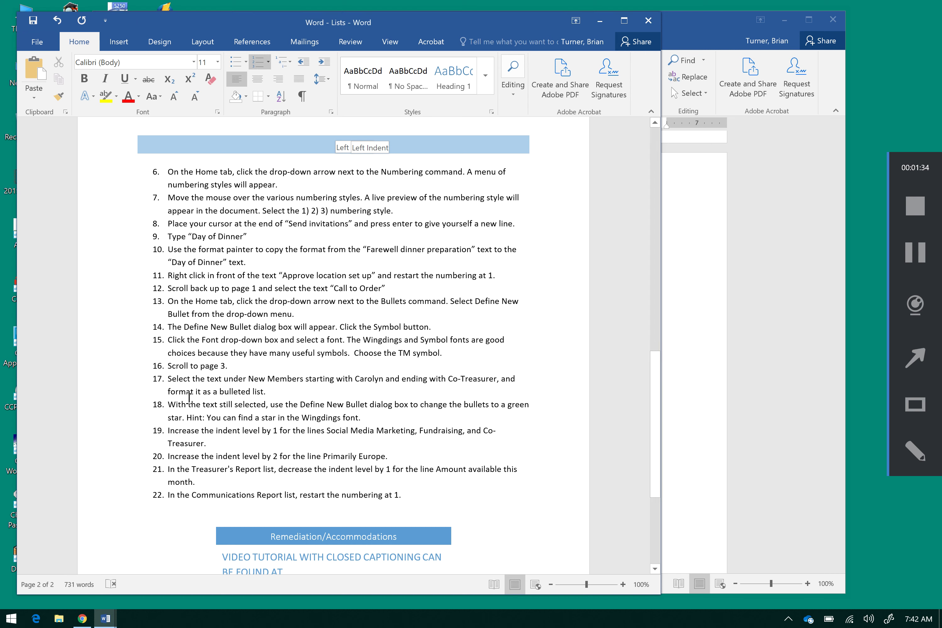
{"action": "left_click_drag", "start_coordinate": [171, 401], "coordinate": [394, 421]}
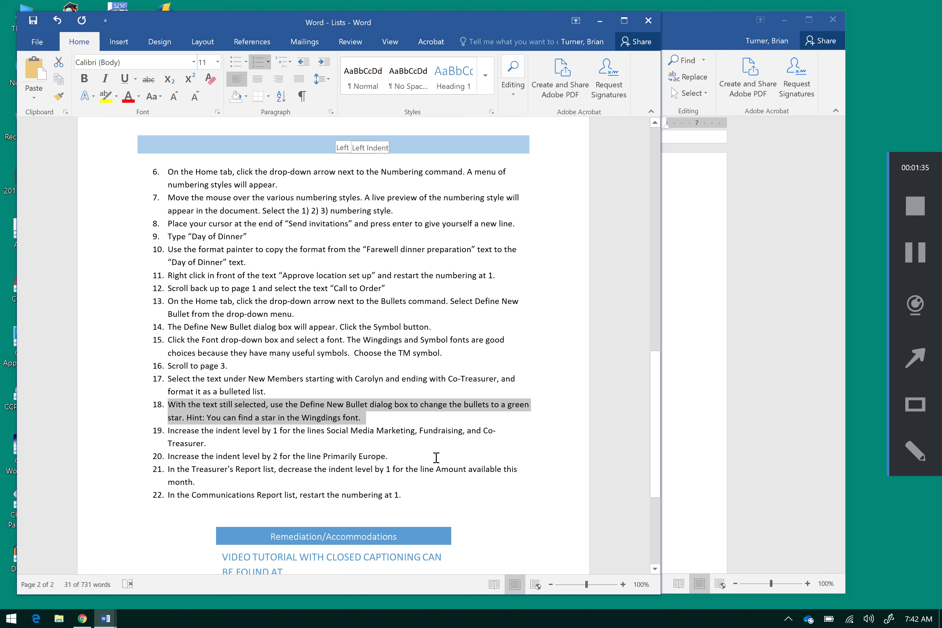
Start defining a new symbol bullet for the New Members list in word_lists_practice and set the symbol font to Wingdings.
{"action": "left_click", "coordinate": [676, 453]}
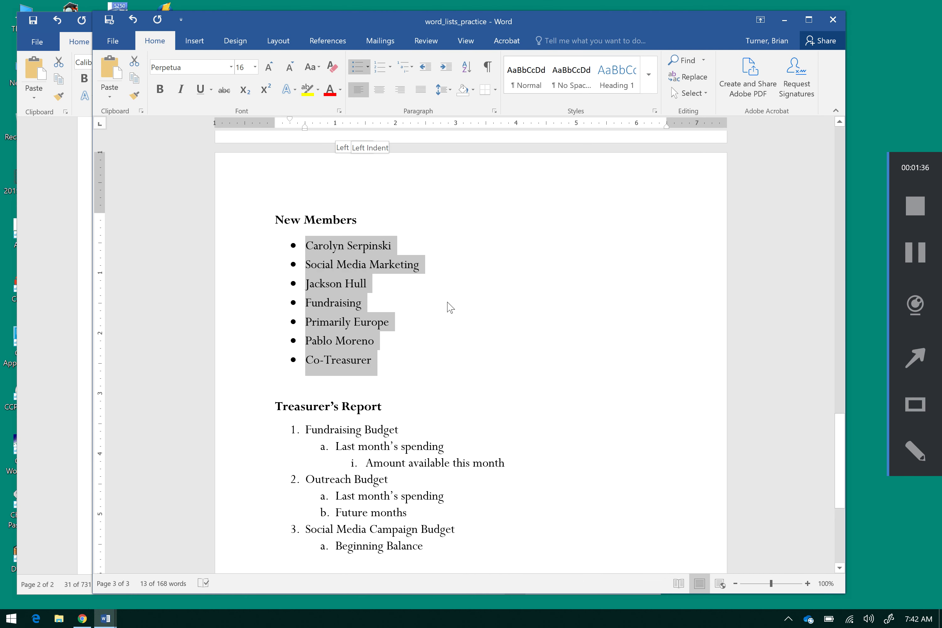
{"action": "left_click", "coordinate": [367, 67]}
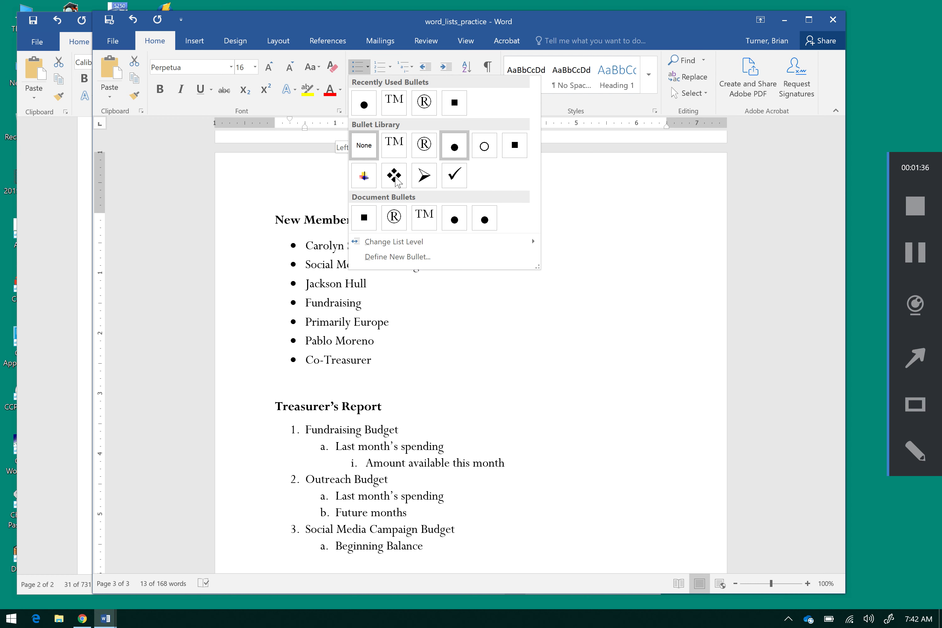
{"action": "left_click", "coordinate": [414, 257]}
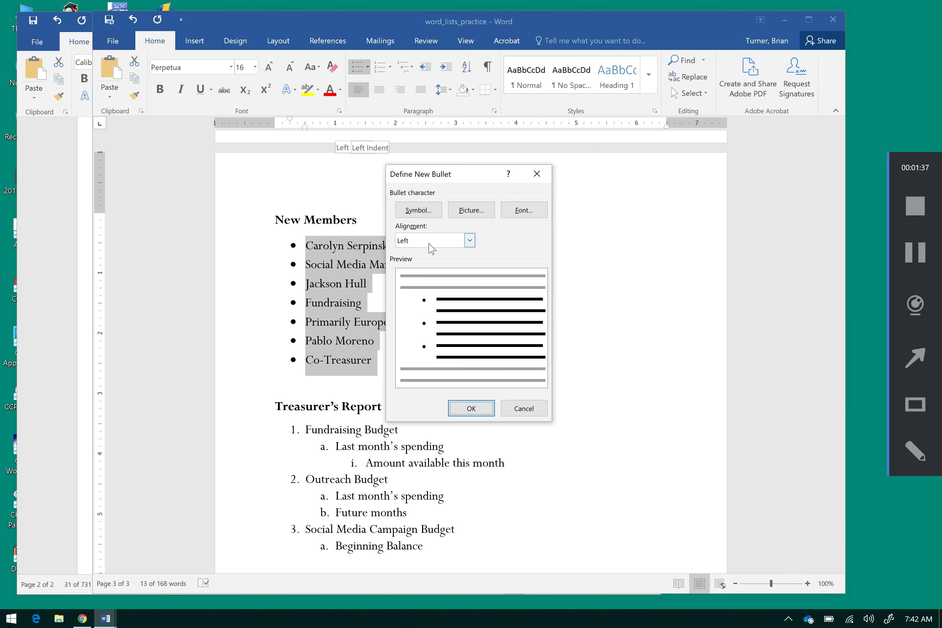
{"action": "left_click", "coordinate": [432, 211]}
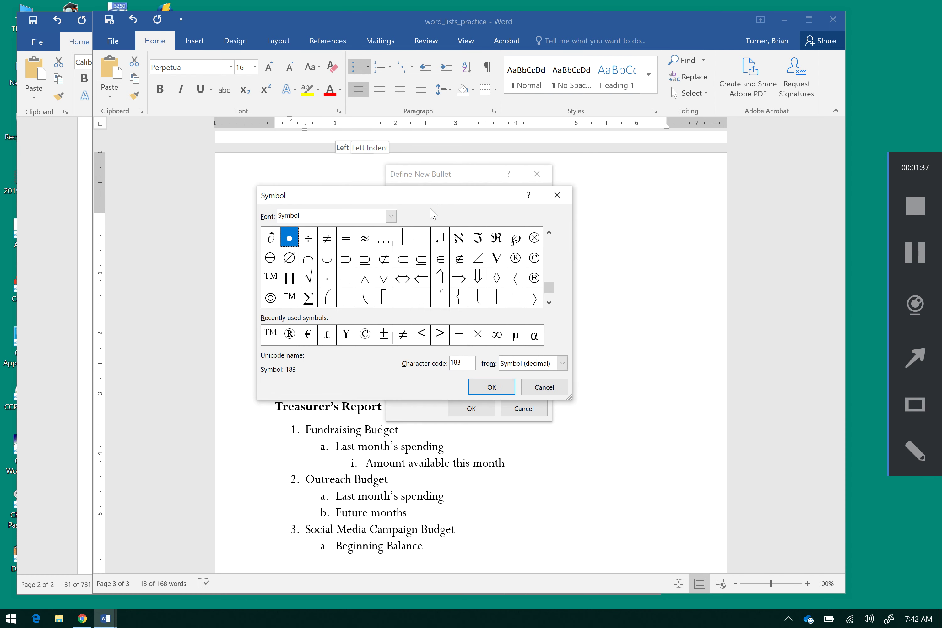
{"action": "left_click", "coordinate": [391, 216]}
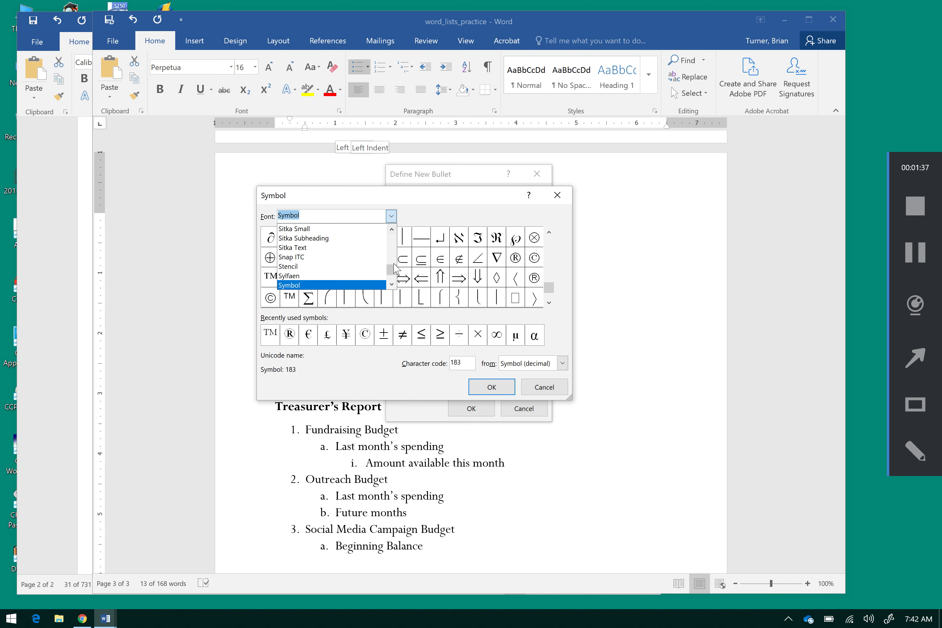
{"action": "left_click", "coordinate": [391, 270]}
{"action": "left_click_drag", "start_coordinate": [392, 271], "coordinate": [392, 279]}
{"action": "left_click", "coordinate": [392, 280]}
{"action": "scroll", "coordinate": [398, 264], "scroll_direction": "up", "scroll_amount": 2}
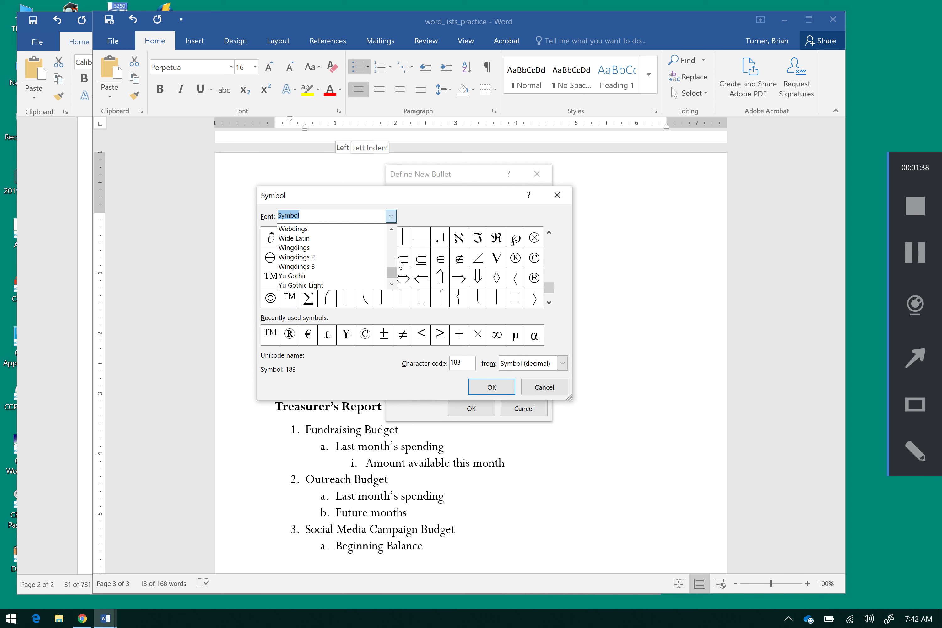
{"action": "left_click", "coordinate": [364, 249]}
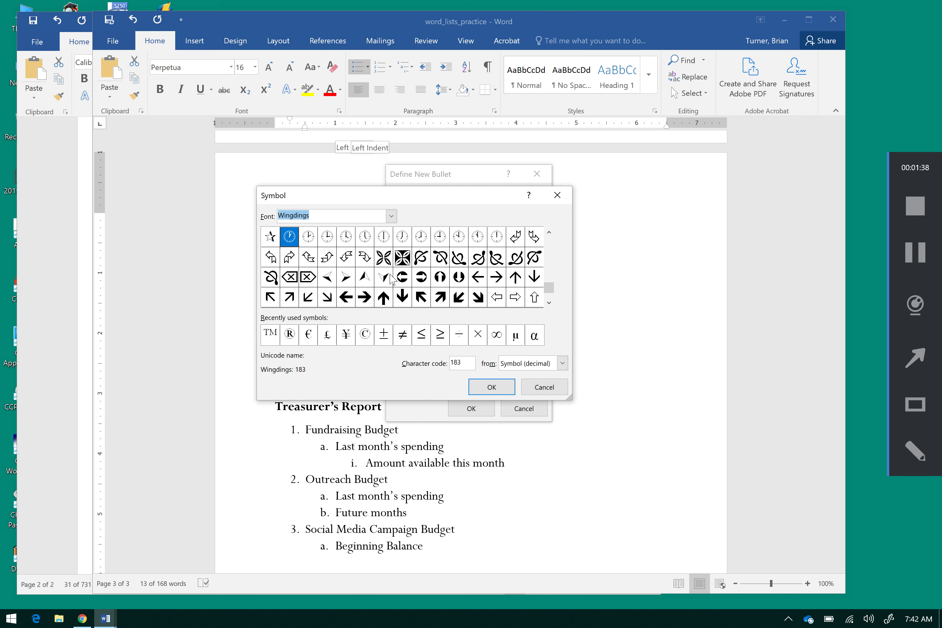
Choose the solid five-pointed star, Wingdings character 171, as the new bullet and apply it to the New Members list.
{"action": "left_click_drag", "start_coordinate": [549, 284], "coordinate": [551, 233]}
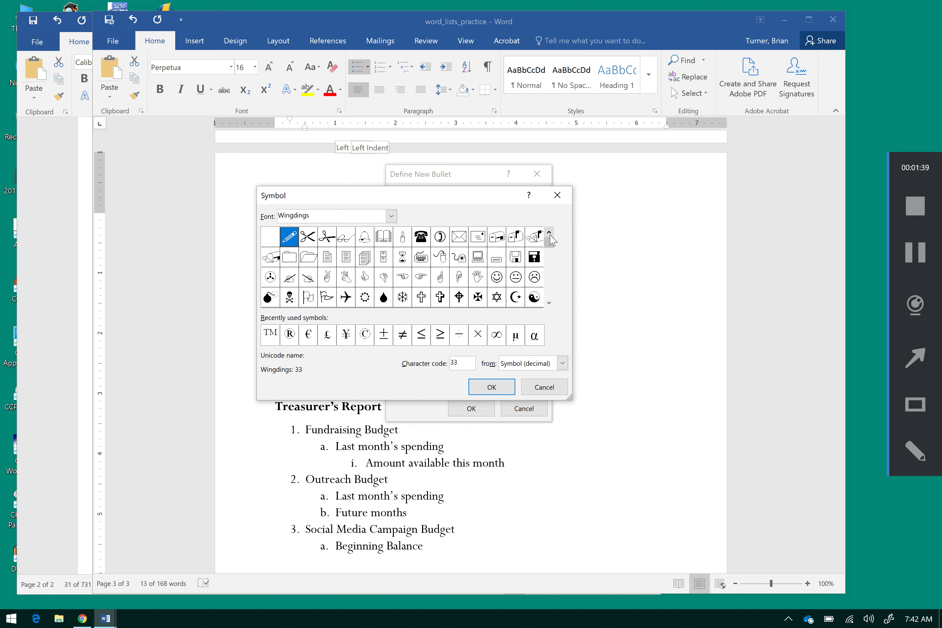
{"action": "left_click", "coordinate": [548, 277]}
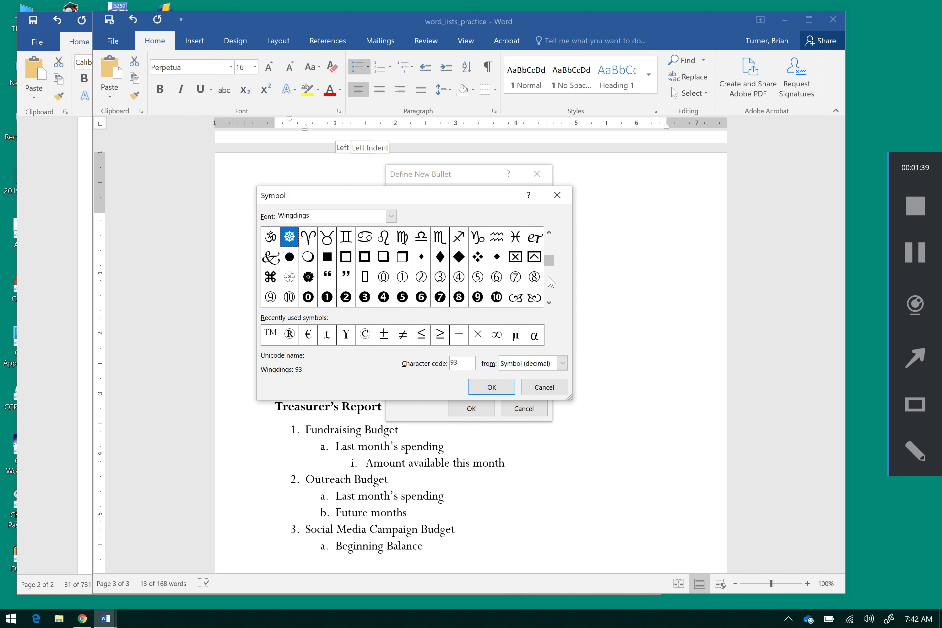
{"action": "left_click", "coordinate": [551, 282]}
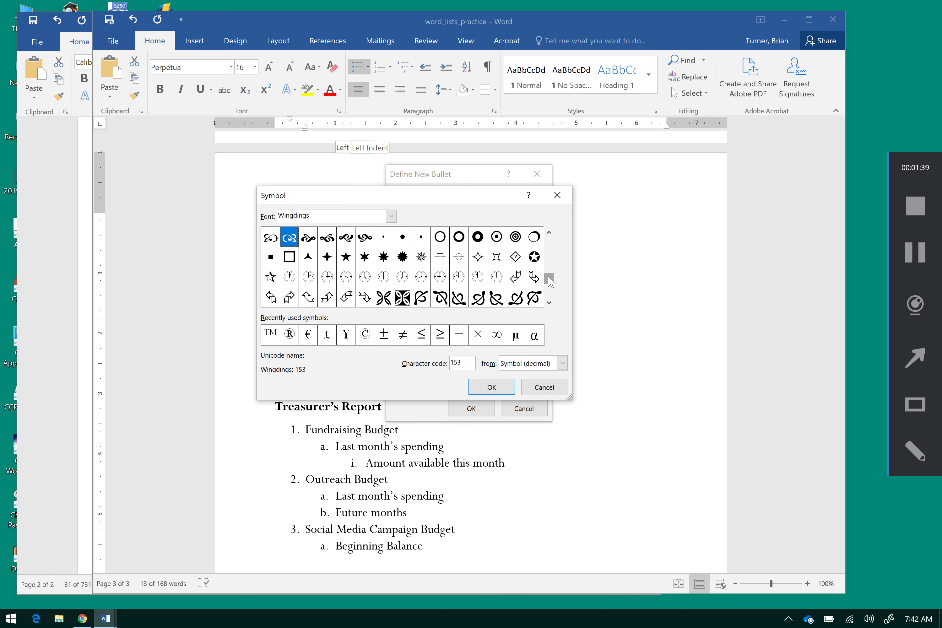
{"action": "left_click", "coordinate": [348, 259]}
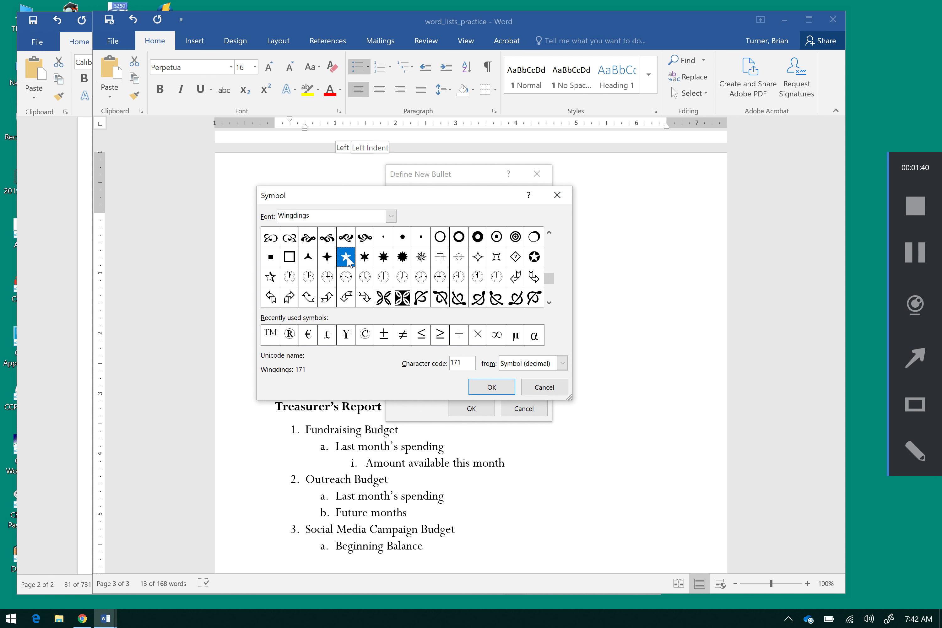
{"action": "left_click", "coordinate": [489, 388]}
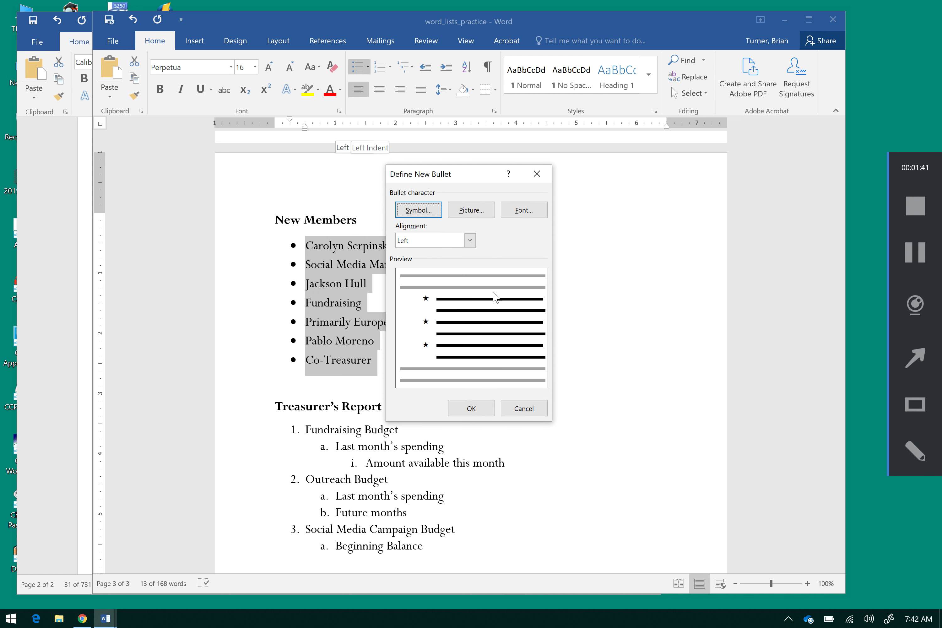
{"action": "left_click", "coordinate": [472, 409]}
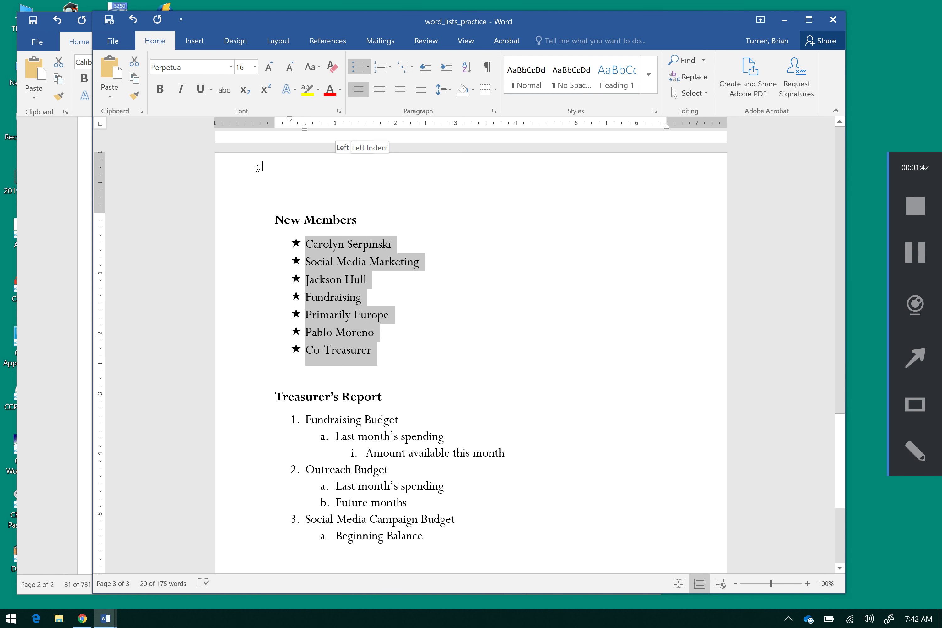
Recheck instruction 18 in Word - Lists, then set the New Members star bullets' font color to standard green in word_lists_practice.
{"action": "left_click", "coordinate": [71, 166]}
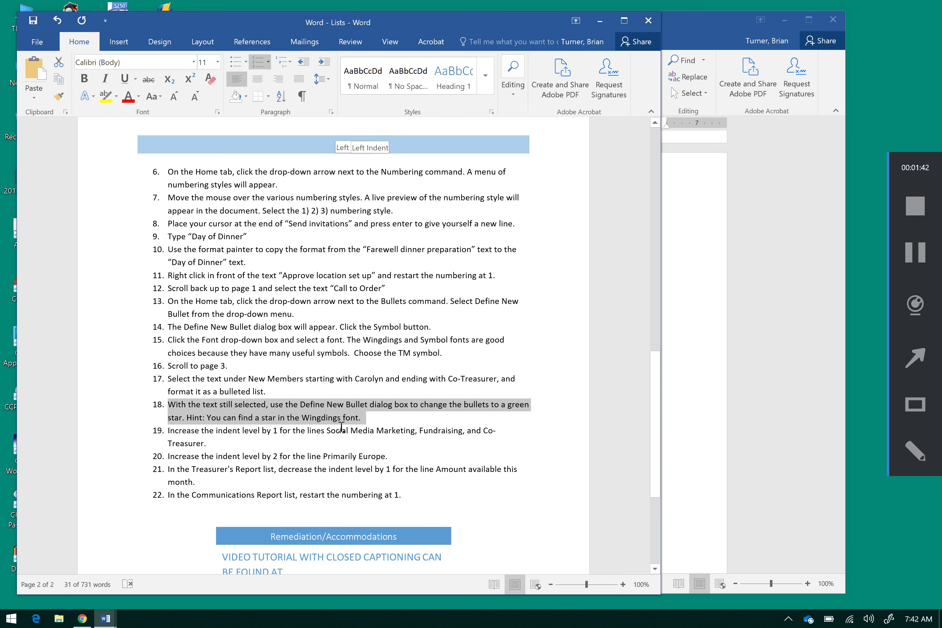
{"action": "left_click", "coordinate": [701, 423]}
{"action": "left_click", "coordinate": [366, 70]}
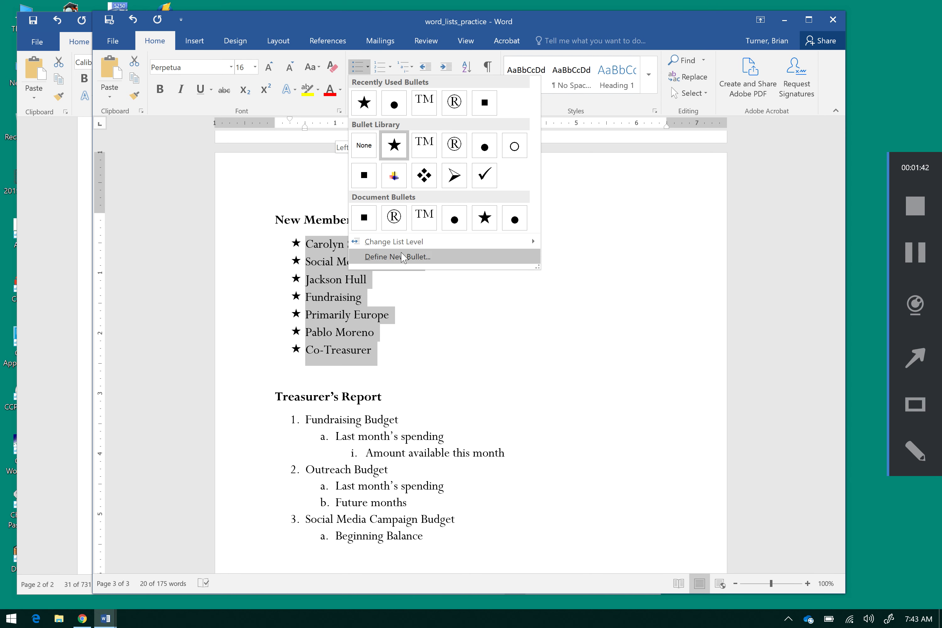
{"action": "left_click", "coordinate": [402, 257]}
{"action": "left_click", "coordinate": [522, 210]}
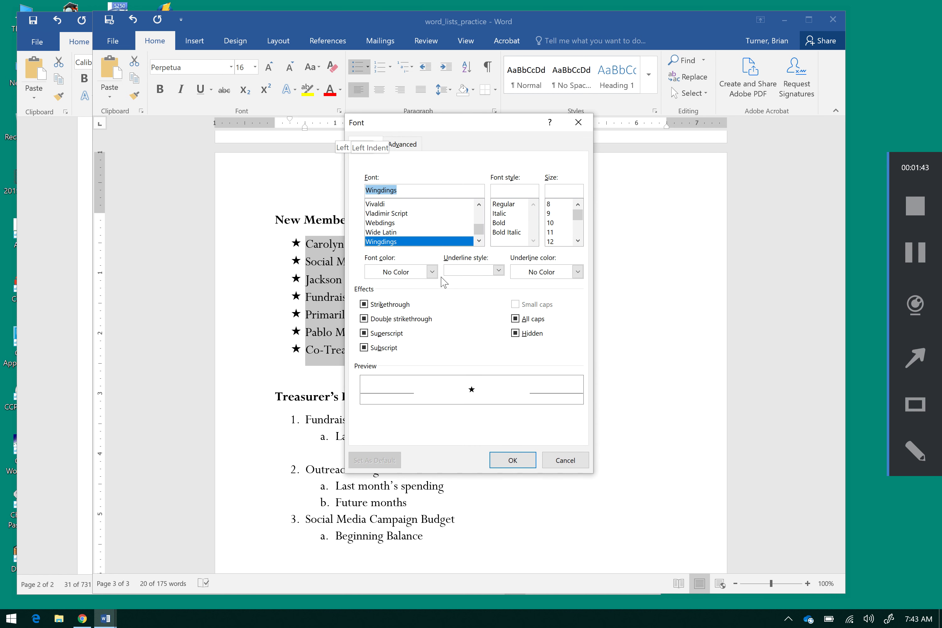
{"action": "left_click", "coordinate": [432, 272]}
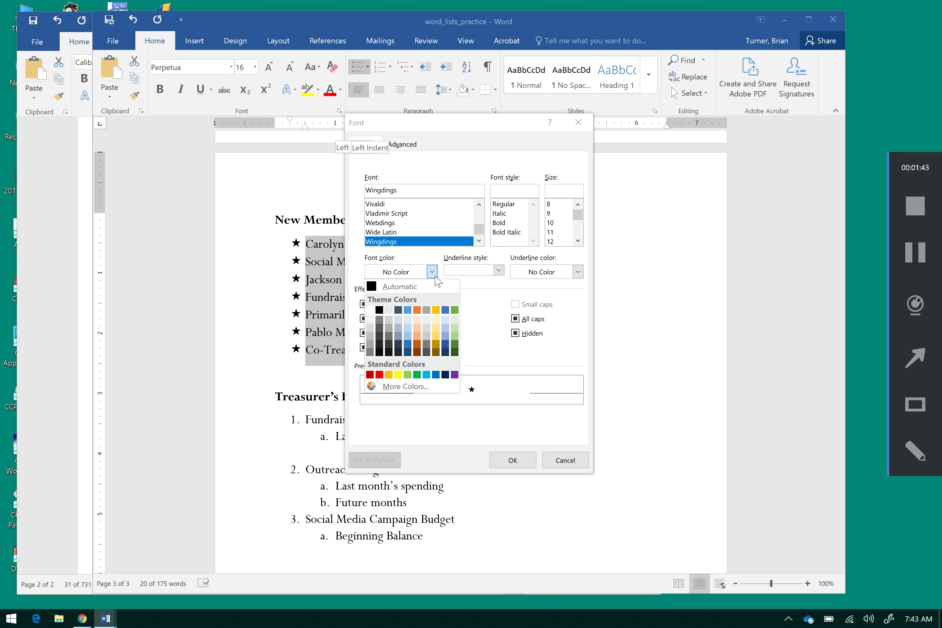
{"action": "left_click", "coordinate": [415, 375]}
{"action": "left_click", "coordinate": [526, 462]}
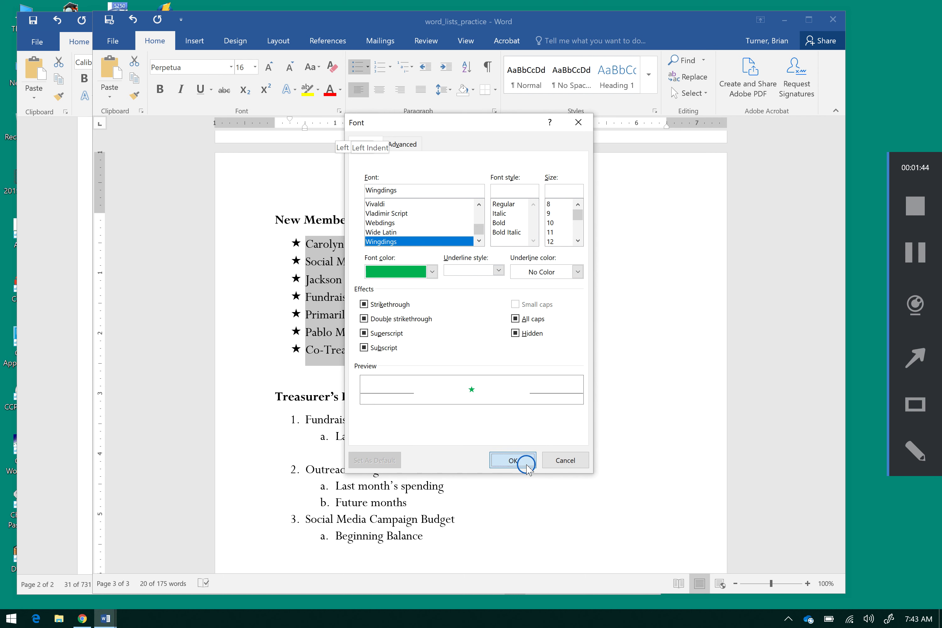
{"action": "left_click", "coordinate": [474, 406]}
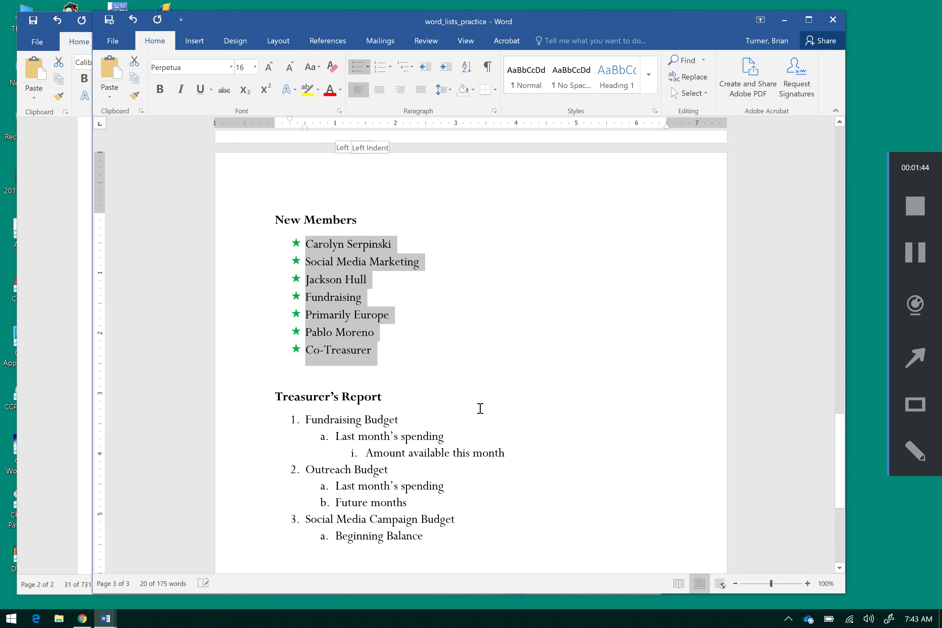
{"action": "left_click", "coordinate": [524, 339]}
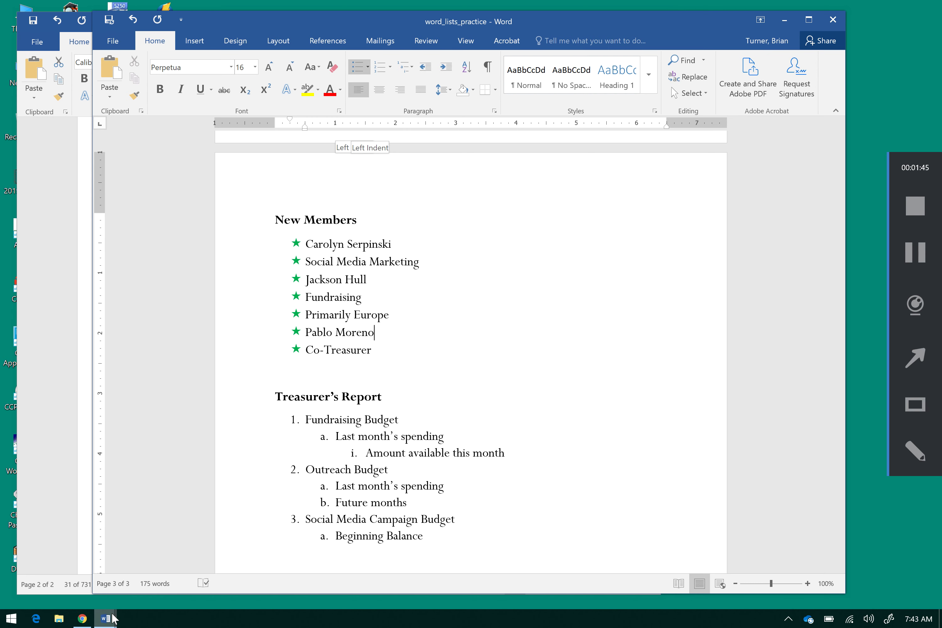
Switch to the Word - Lists document and highlight lesson instruction 19 to read it.
{"action": "mouse_move", "coordinate": [102, 619]}
{"action": "left_click", "coordinate": [45, 572]}
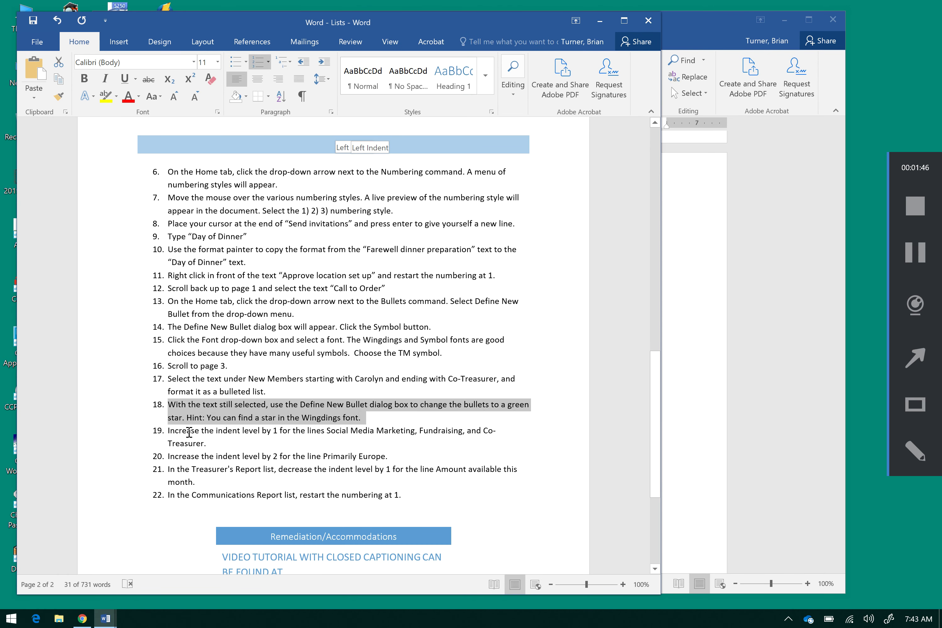
{"action": "left_click_drag", "start_coordinate": [175, 430], "coordinate": [236, 443]}
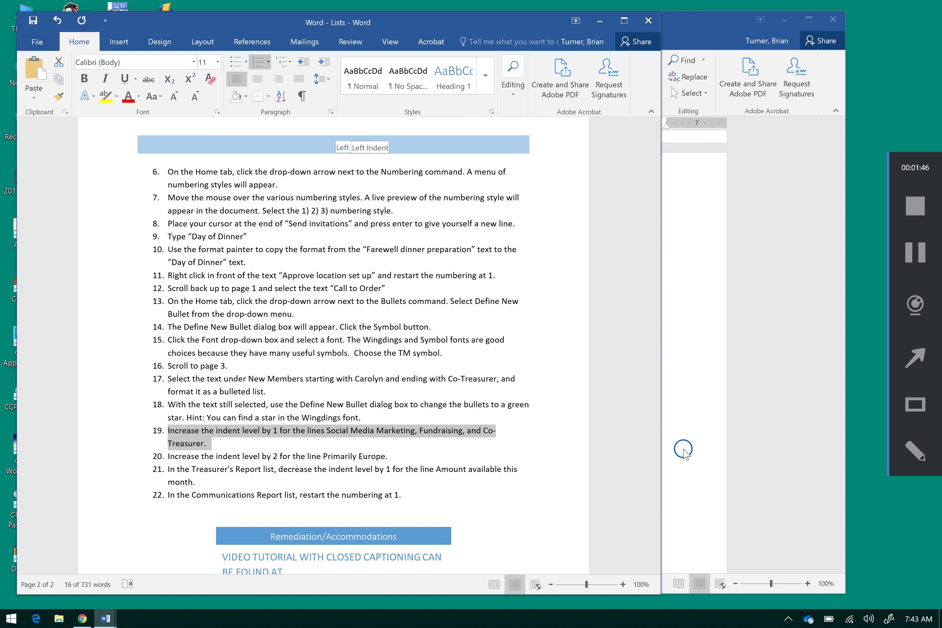
In word_lists_practice, increase the indent level by 1 for the lines Social Media Marketing, Fundraising and Co-Treasurer.
{"action": "left_click", "coordinate": [675, 445]}
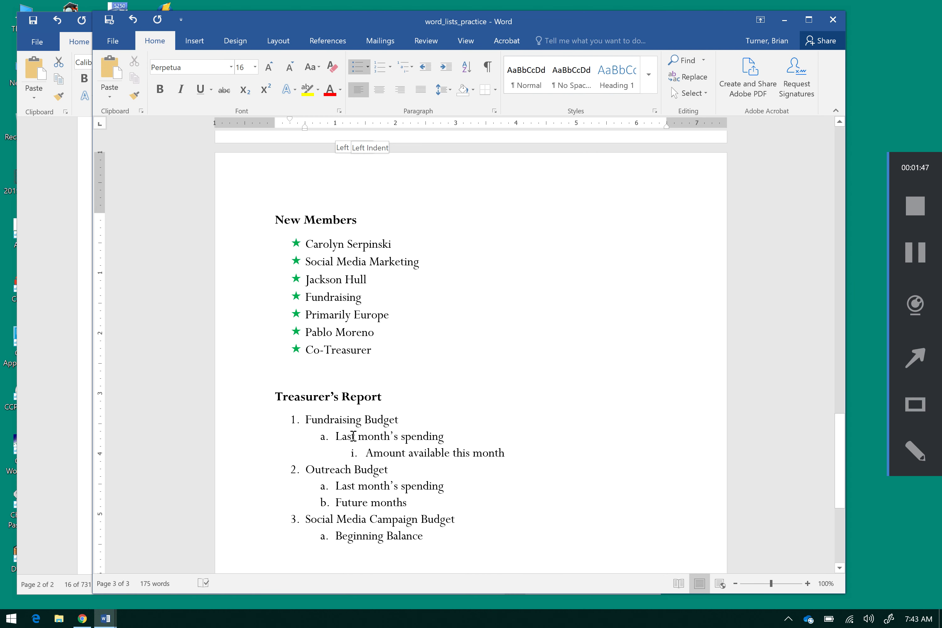
{"action": "left_click", "coordinate": [306, 262]}
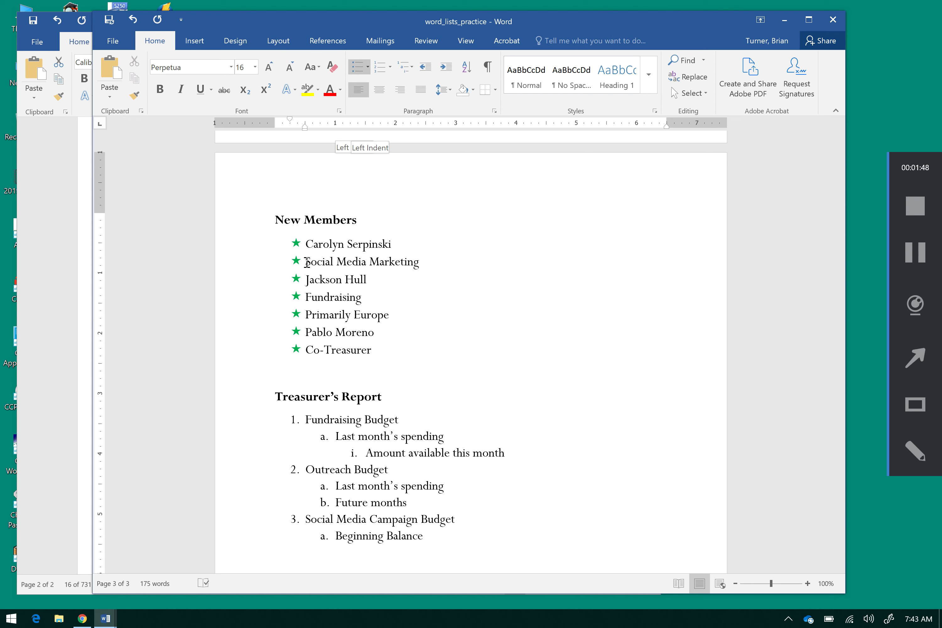
{"action": "key", "text": "Tab"}
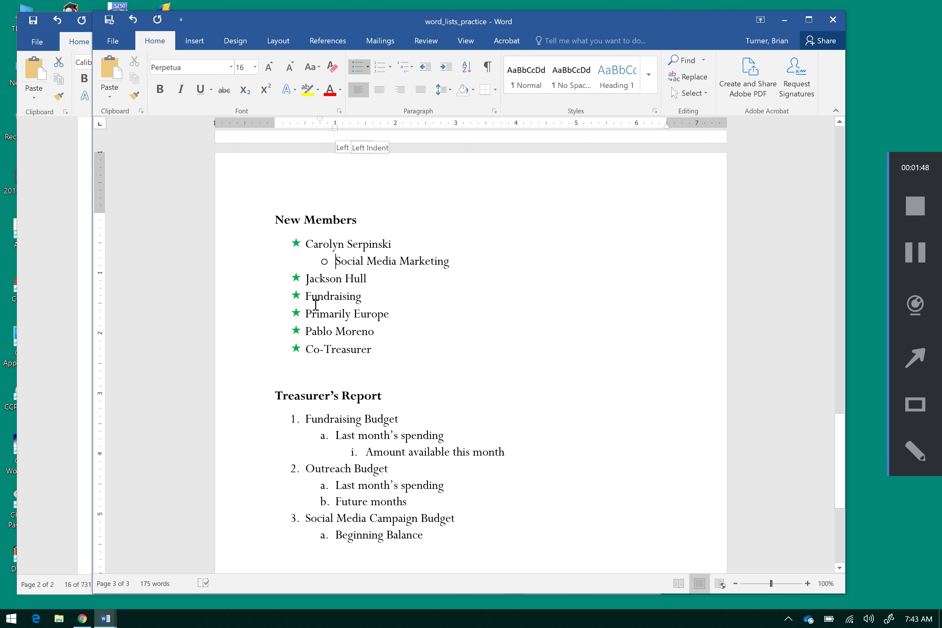
{"action": "left_click", "coordinate": [307, 298]}
{"action": "key", "text": "Tab"}
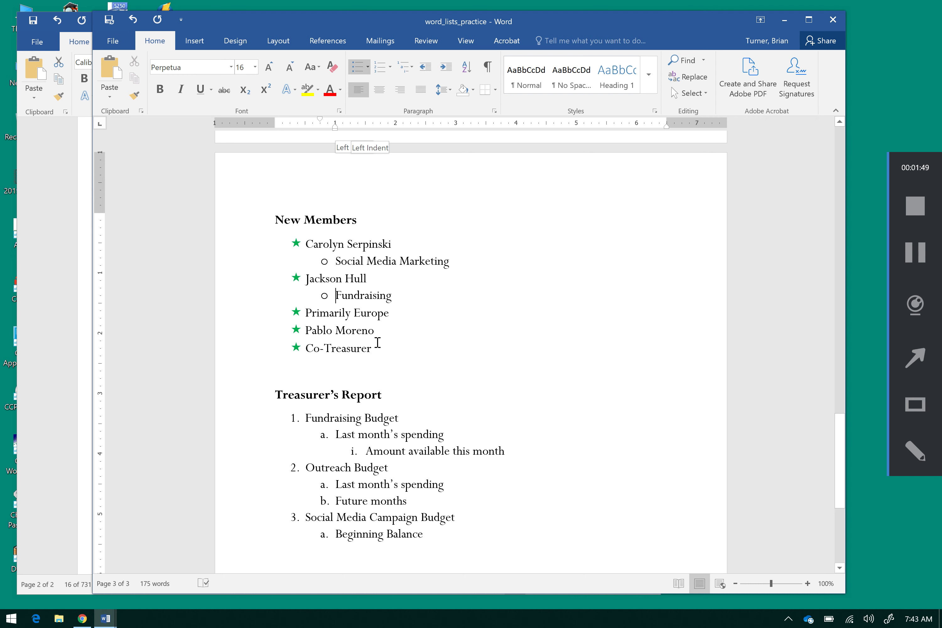
{"action": "left_click", "coordinate": [307, 347]}
{"action": "key", "text": "Tab"}
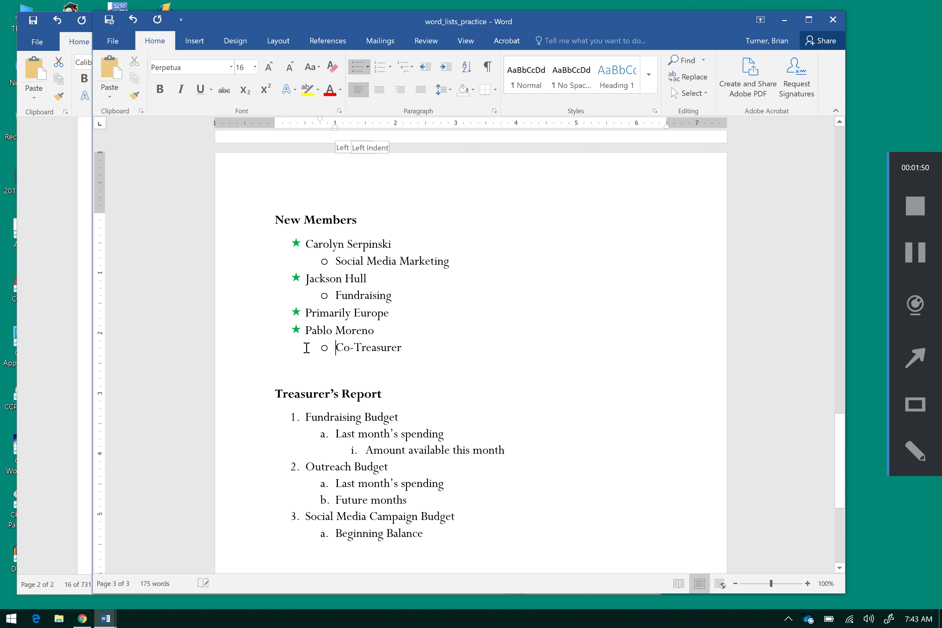
Read instruction 20 in Word - Lists, then increase the Primarily Europe line's indent by 2 levels in word_lists_practice.
{"action": "left_click", "coordinate": [42, 530]}
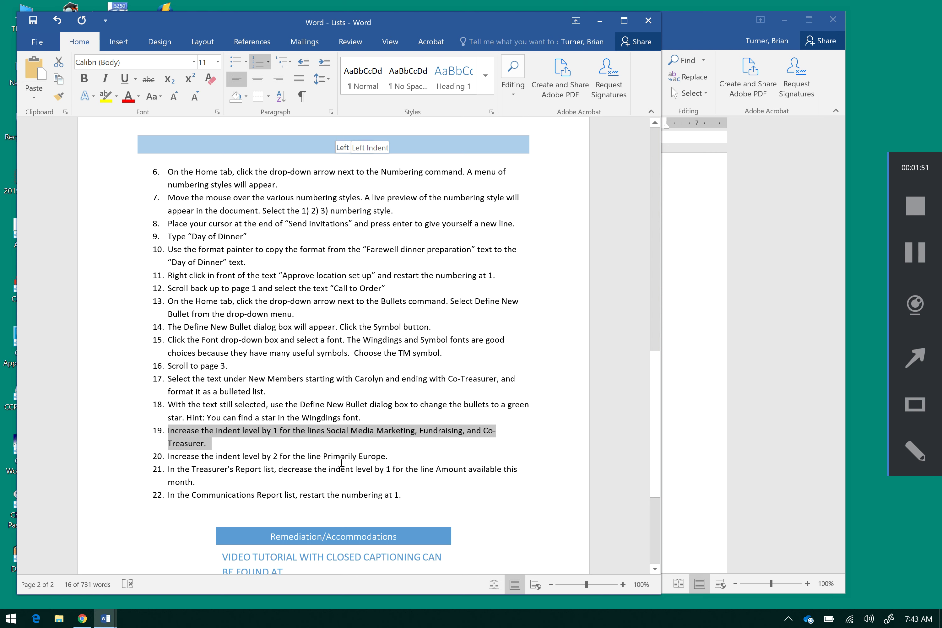
{"action": "left_click", "coordinate": [674, 461]}
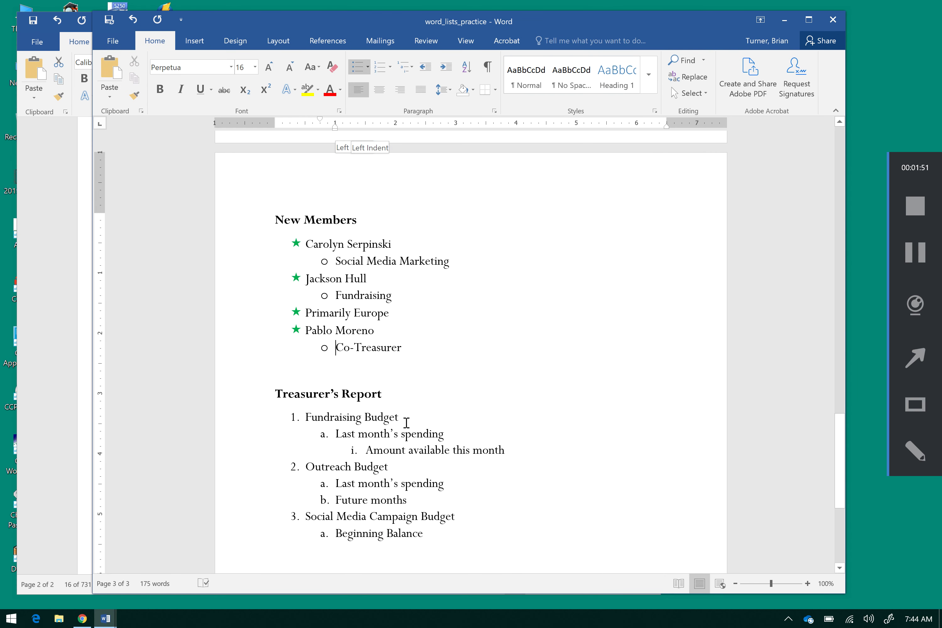
{"action": "left_click", "coordinate": [304, 313]}
{"action": "key", "text": "Tab"}
{"action": "key", "text": "Tab"}
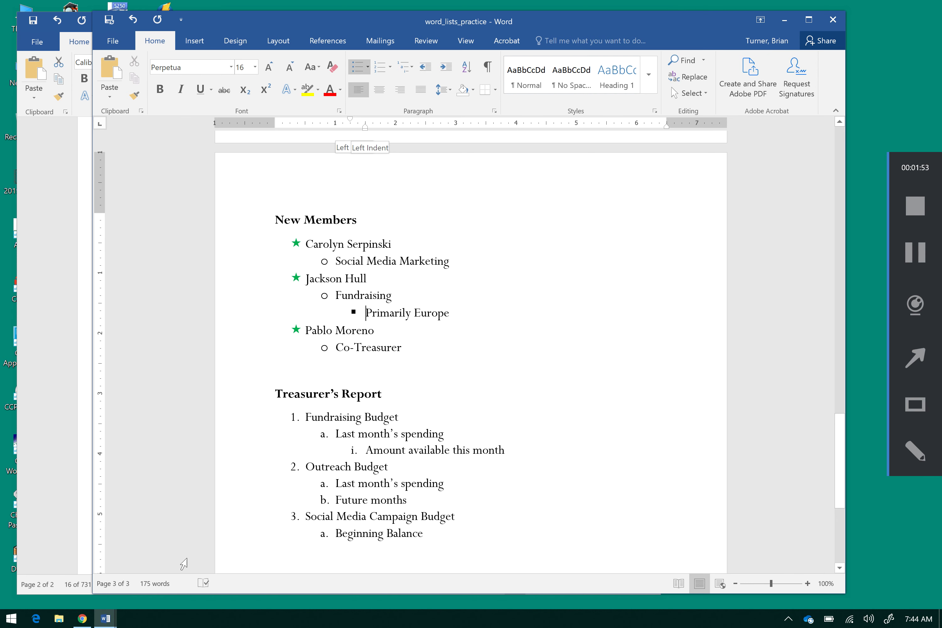
Switch to the Word - Lists document and read lesson instruction 21 about the Treasurer's Report list.
{"action": "left_click", "coordinate": [104, 616]}
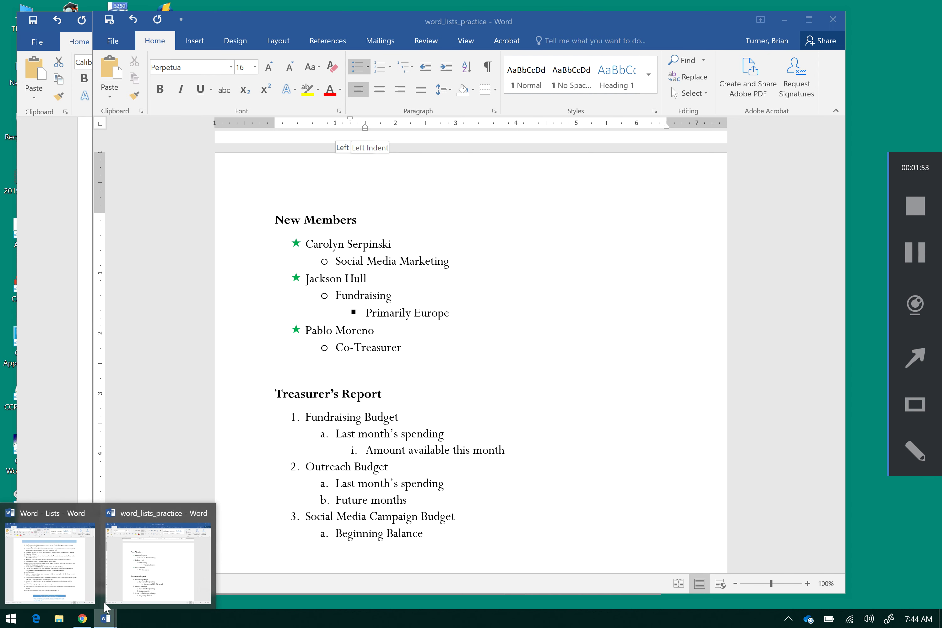
{"action": "left_click", "coordinate": [81, 566]}
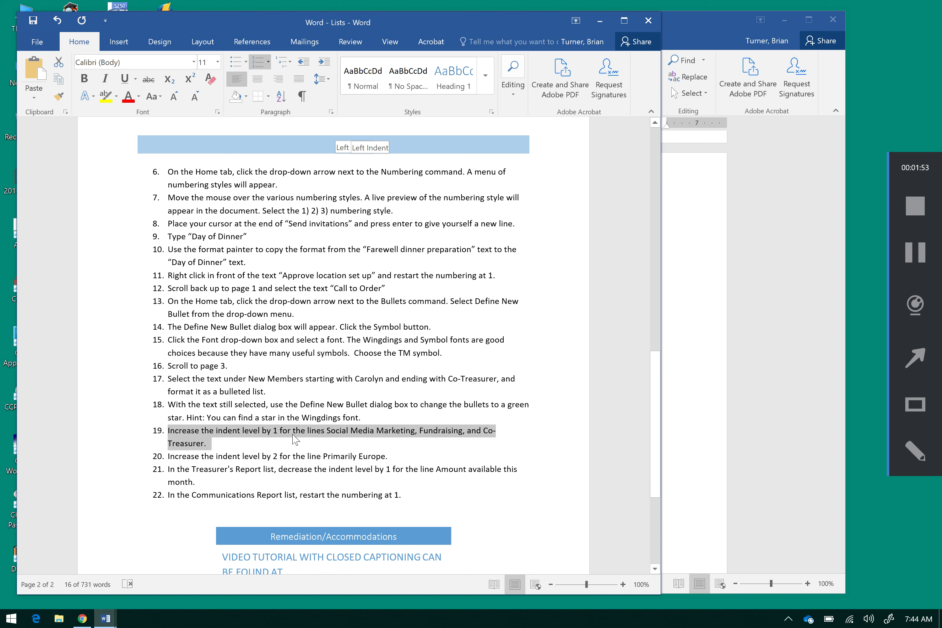
{"action": "left_click", "coordinate": [267, 474]}
{"action": "left_click", "coordinate": [231, 485]}
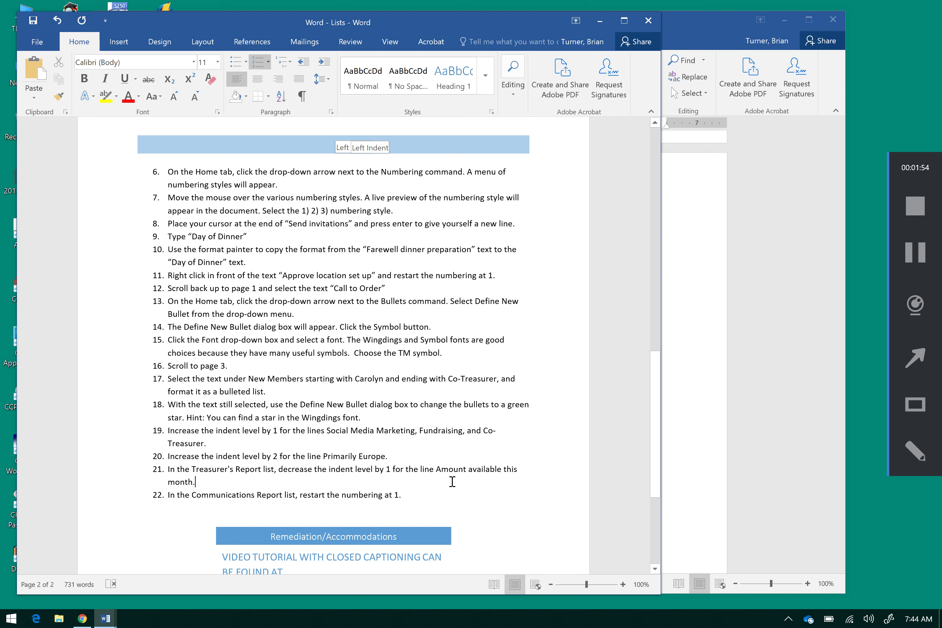
In word_lists_practice, decrease the indent level by 1 for the line Amount available this month under Fundraising Budget.
{"action": "left_click", "coordinate": [683, 489]}
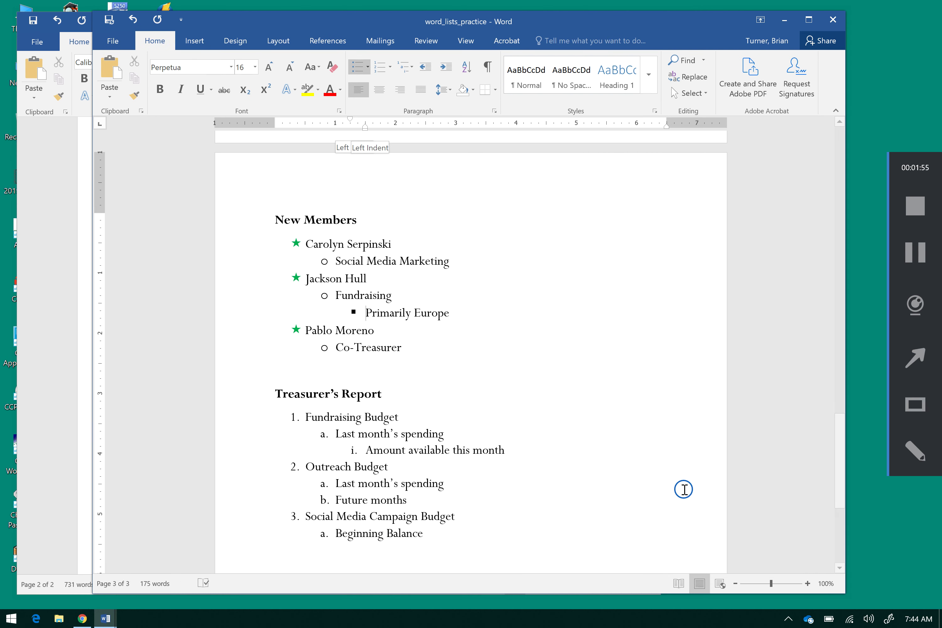
{"action": "left_click", "coordinate": [363, 450]}
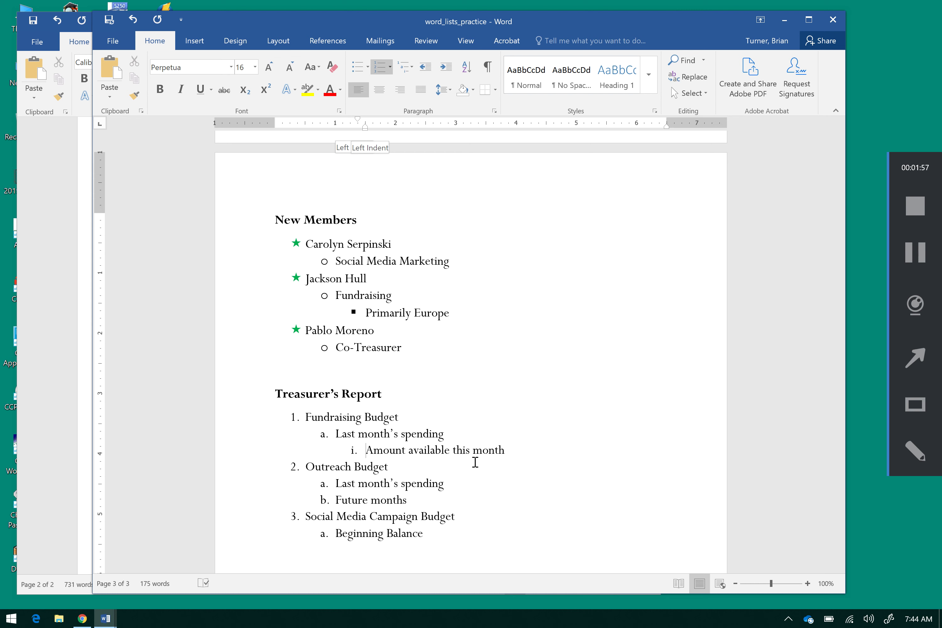
{"action": "key", "text": "shift+Tab"}
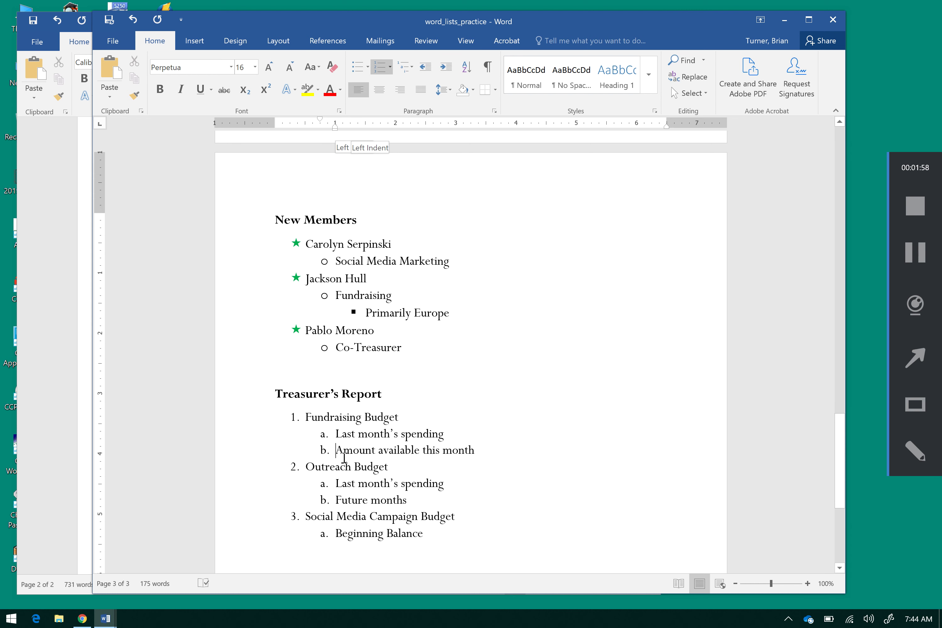
Try demoting the Amount available this month line one list level, and promote it back to the lettered level.
{"action": "left_click", "coordinate": [297, 419]}
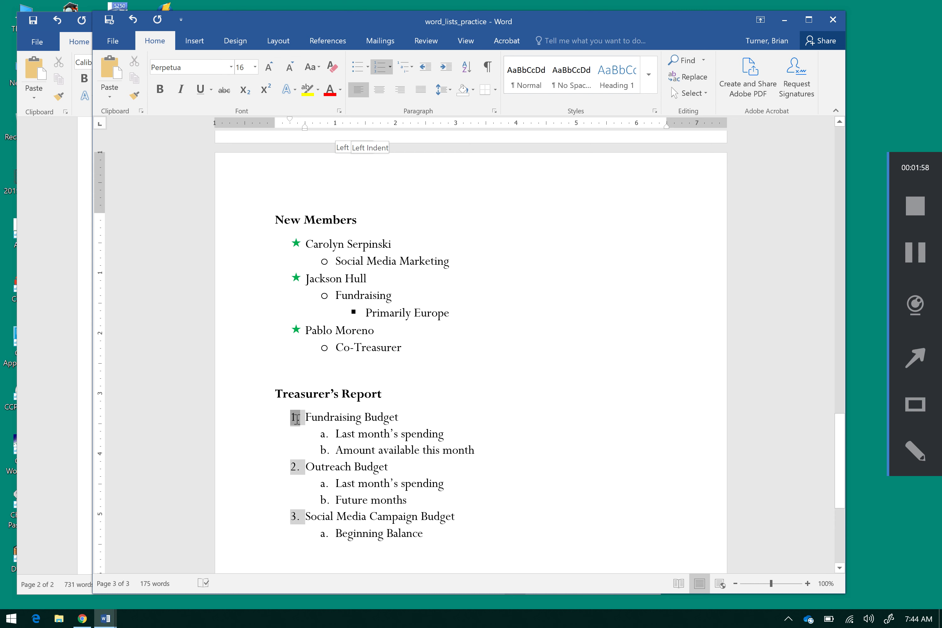
{"action": "left_click", "coordinate": [325, 432]}
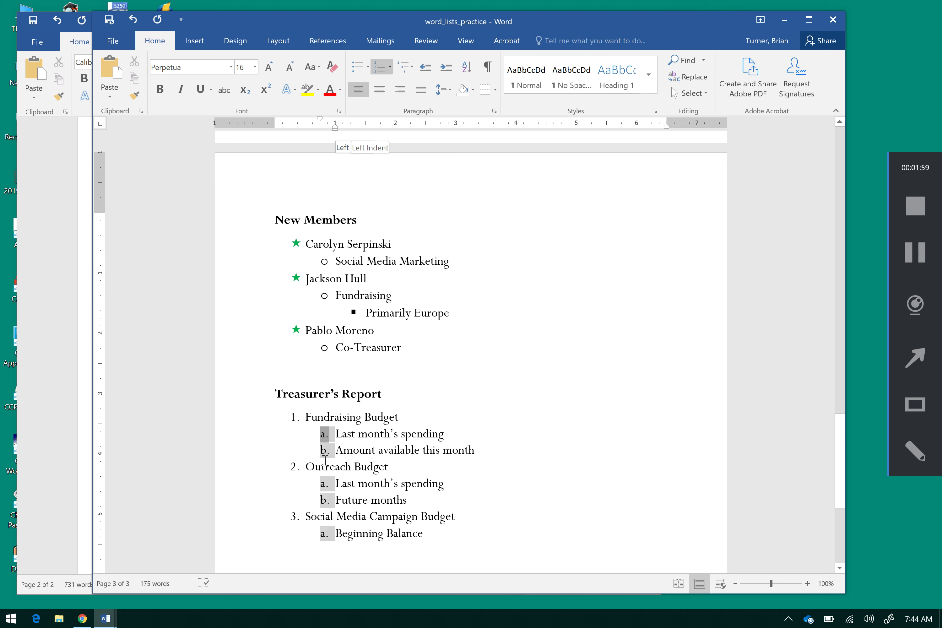
{"action": "left_click", "coordinate": [323, 450]}
{"action": "key", "text": "Tab"}
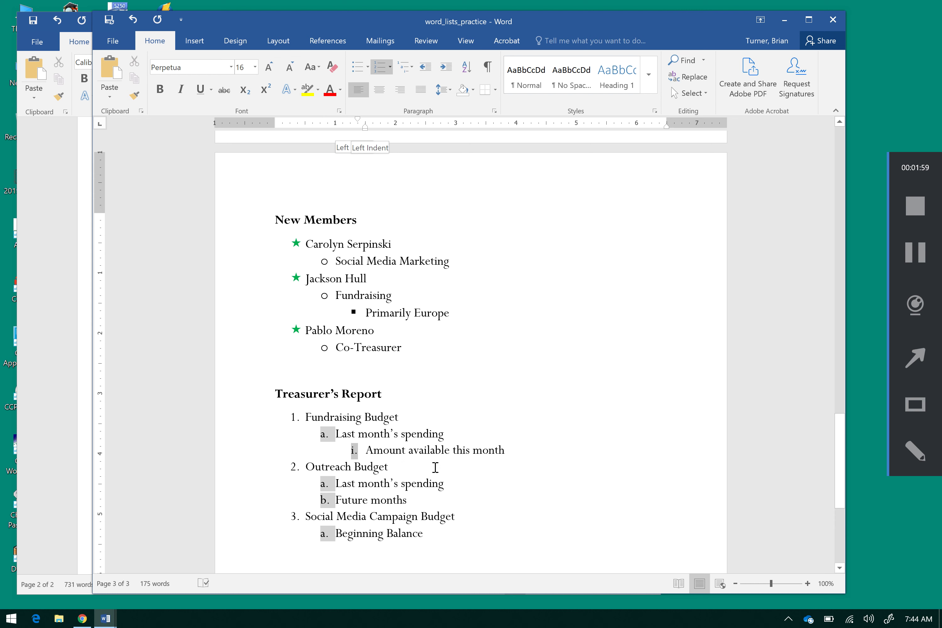
{"action": "key", "text": "shift+Tab"}
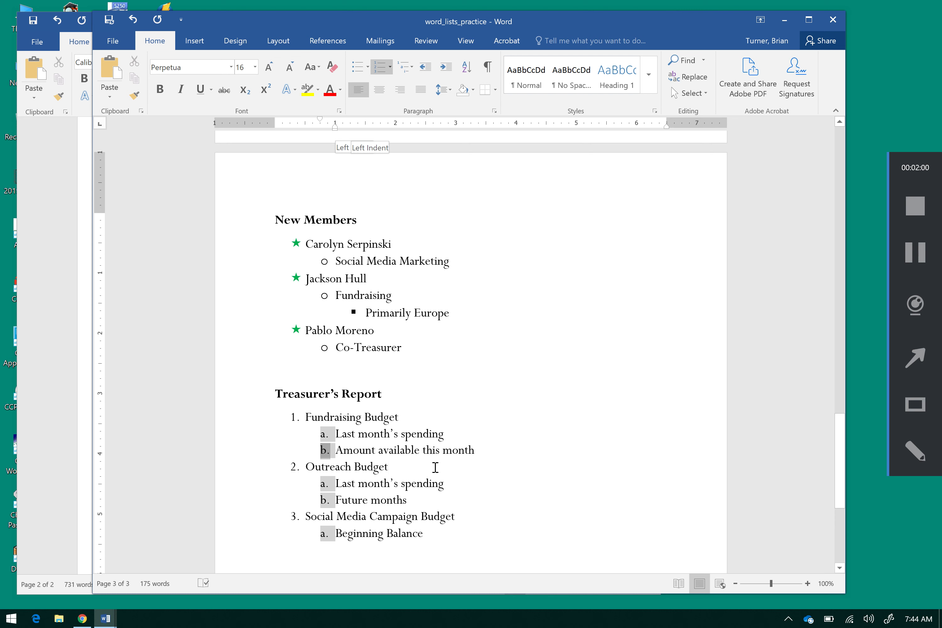
{"action": "left_click", "coordinate": [435, 467]}
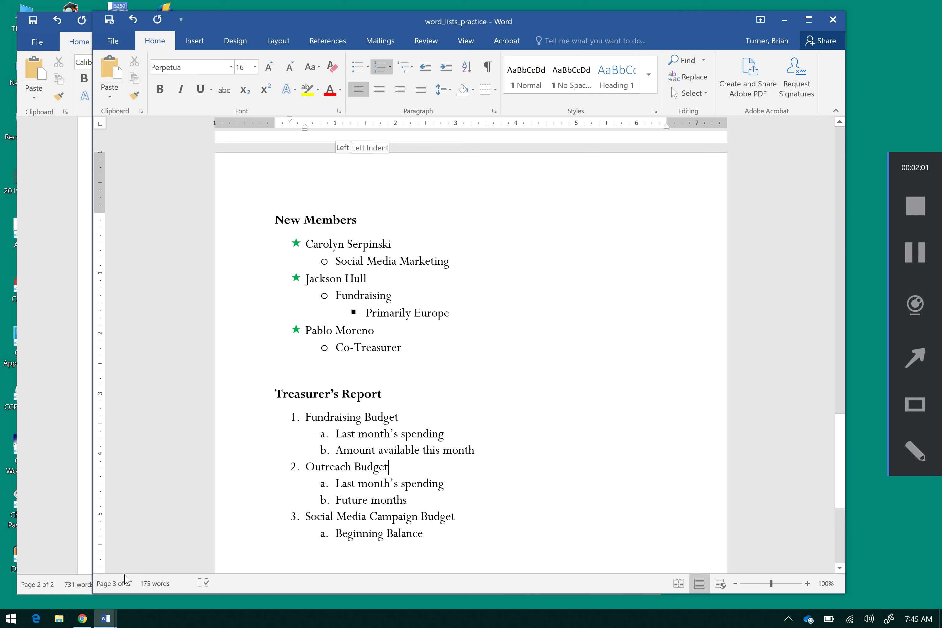
Switch to the Word - Lists document and read lesson instruction 22 about the Communications Report list.
{"action": "mouse_move", "coordinate": [101, 615]}
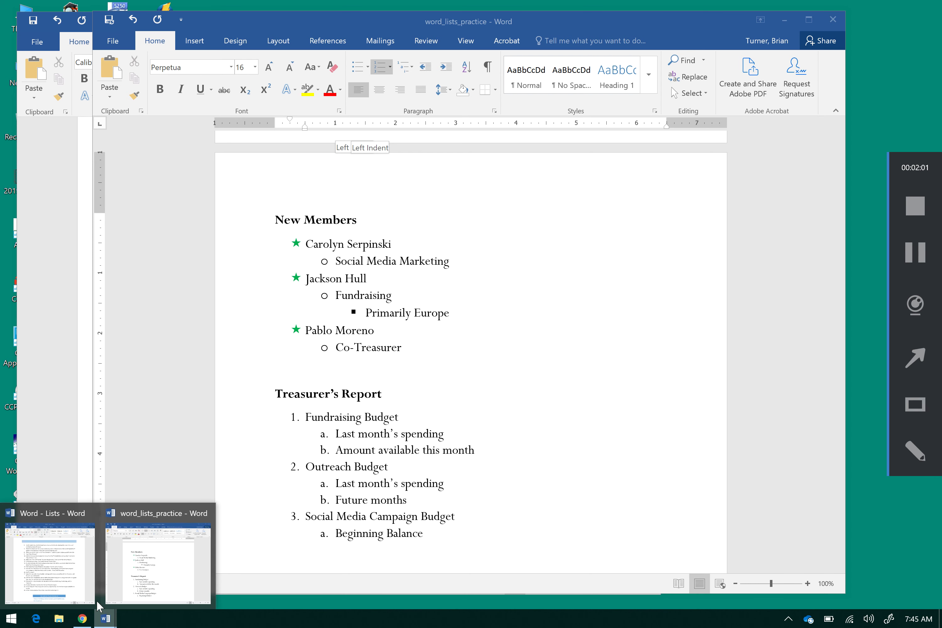
{"action": "left_click", "coordinate": [57, 480]}
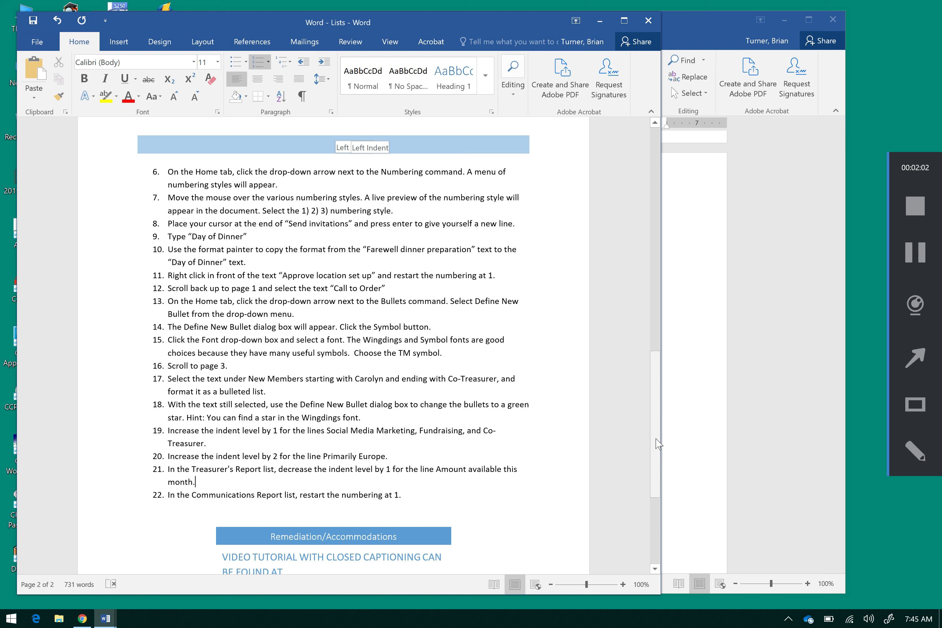
{"action": "left_click_drag", "start_coordinate": [659, 444], "coordinate": [654, 465]}
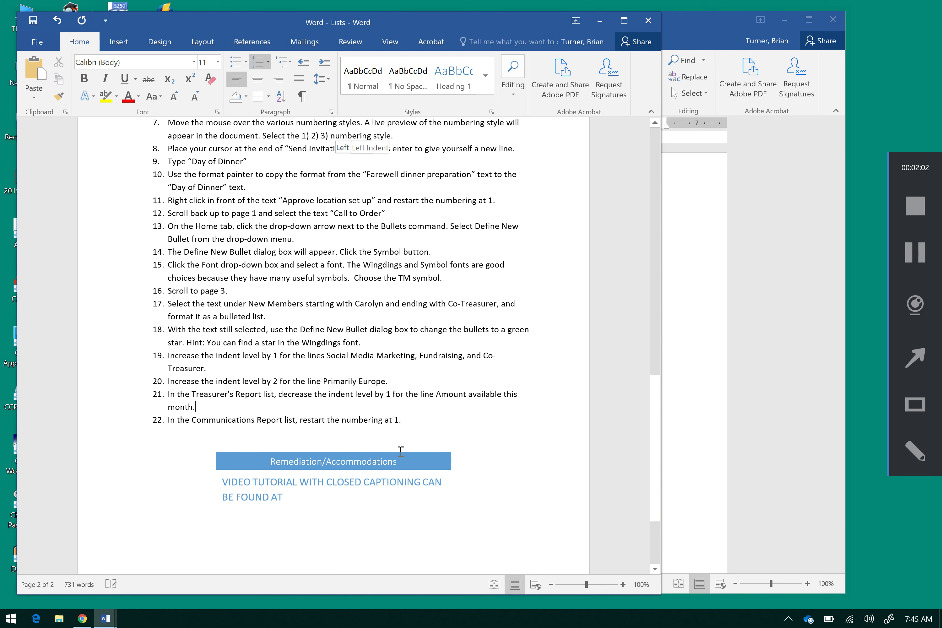
In word_lists_practice, restart the Communications Report list's numbering at 1, beginning with the Website overhaul line.
{"action": "left_click", "coordinate": [696, 431]}
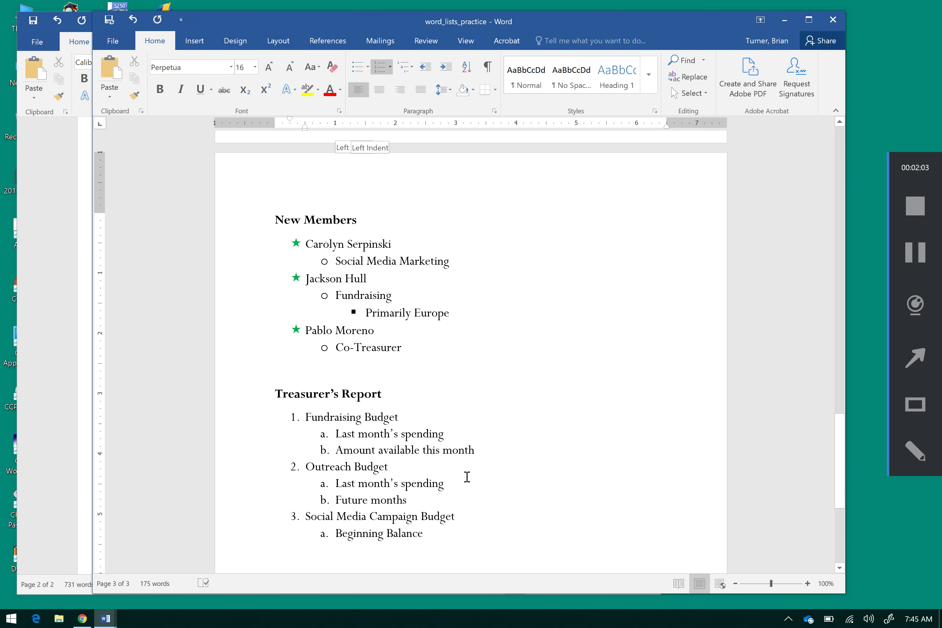
{"action": "left_click_drag", "start_coordinate": [840, 438], "coordinate": [826, 530]}
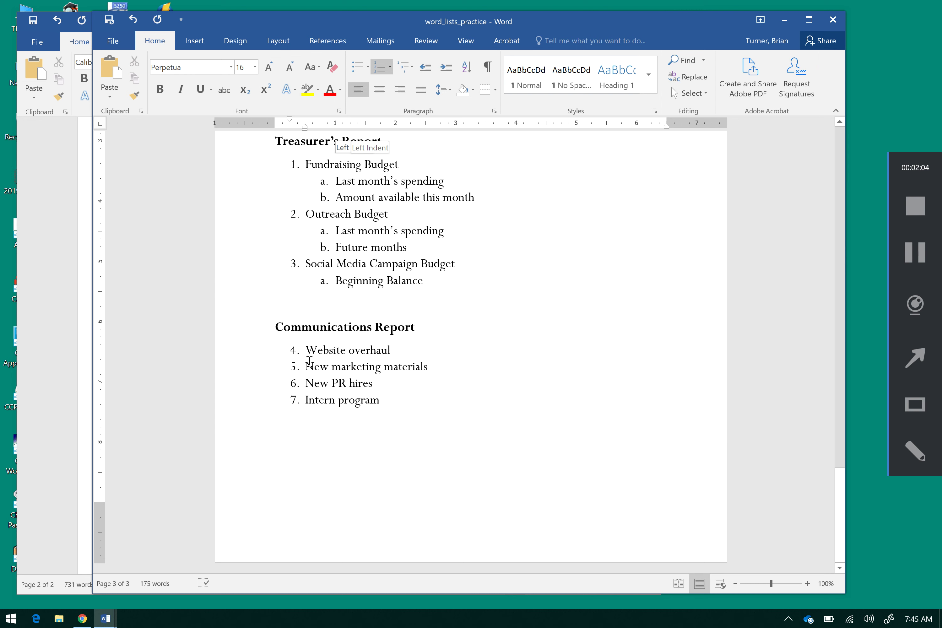
{"action": "left_click", "coordinate": [307, 351]}
{"action": "right_click", "coordinate": [310, 352]}
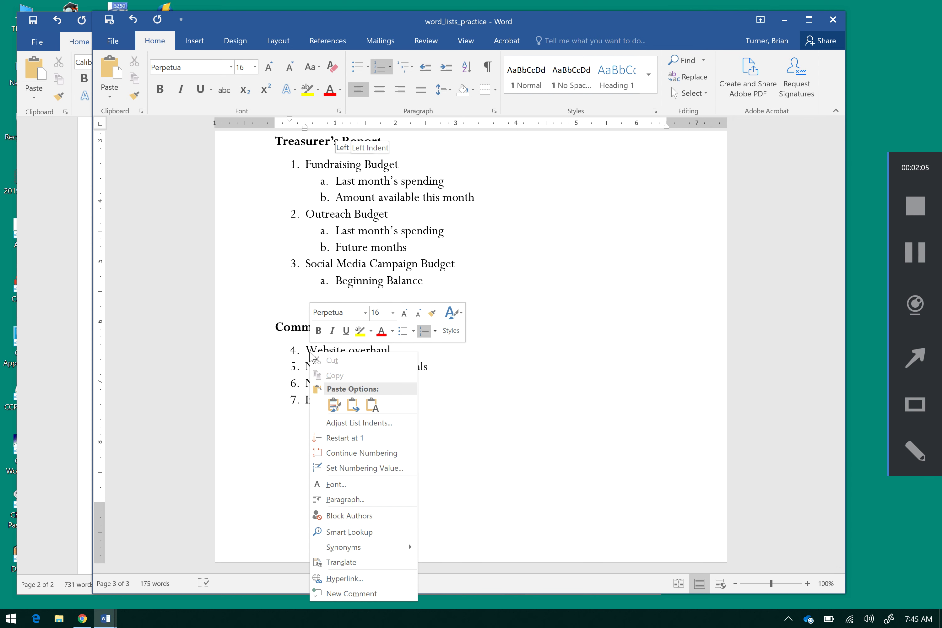
{"action": "left_click", "coordinate": [346, 438]}
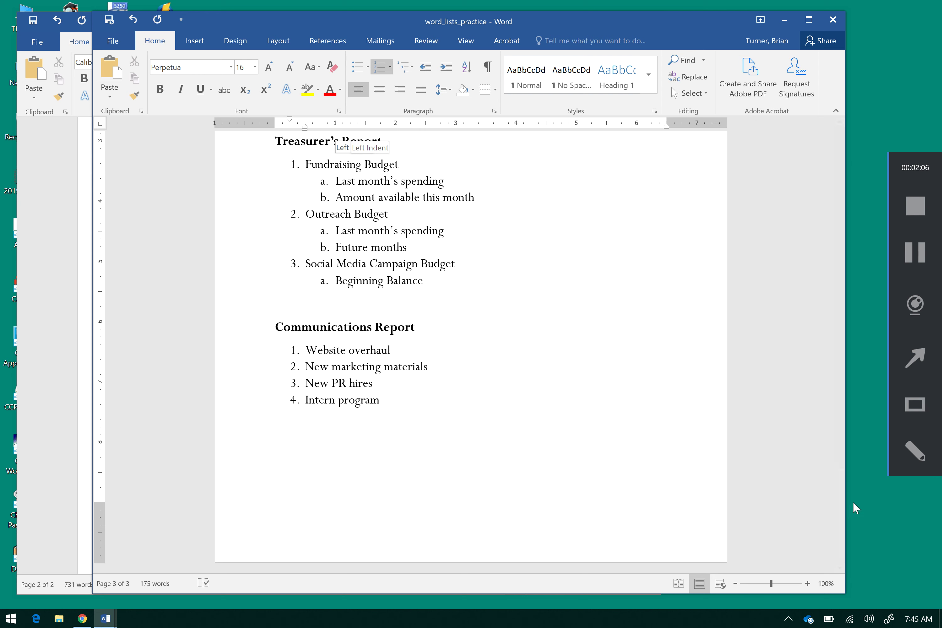
Review the finished bulleted and numbered lists on all three pages of word_lists_practice, from the Agenda to the Communications Report.
{"action": "left_click_drag", "start_coordinate": [838, 502], "coordinate": [826, 146]}
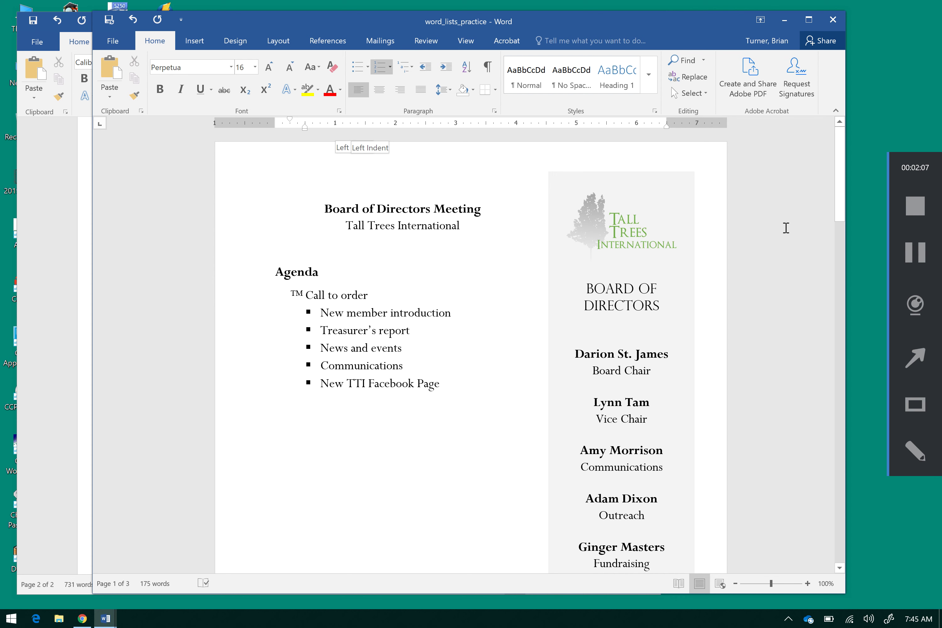
{"action": "left_click_drag", "start_coordinate": [836, 208], "coordinate": [822, 353]}
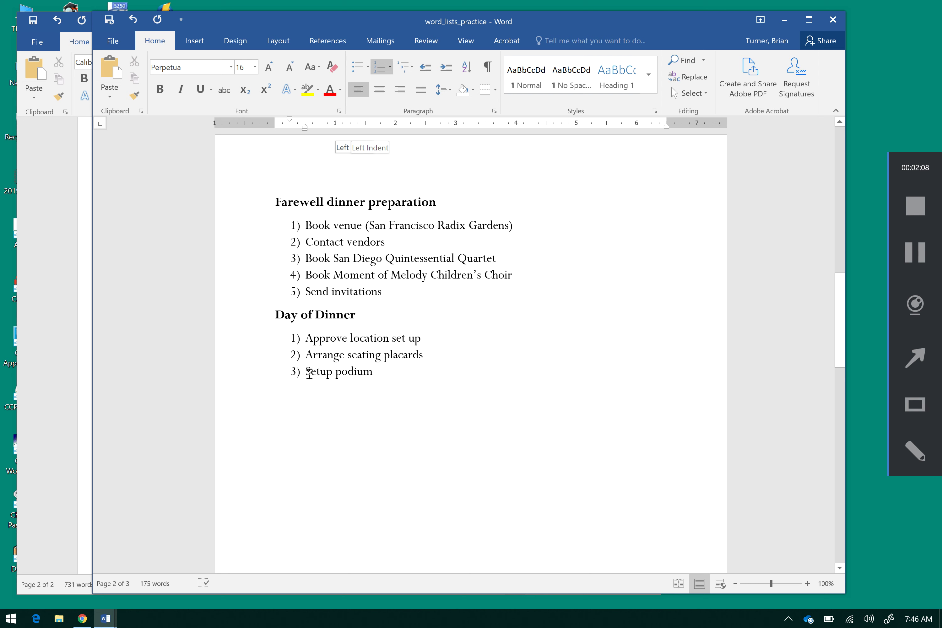
{"action": "left_click_drag", "start_coordinate": [840, 336], "coordinate": [828, 489]}
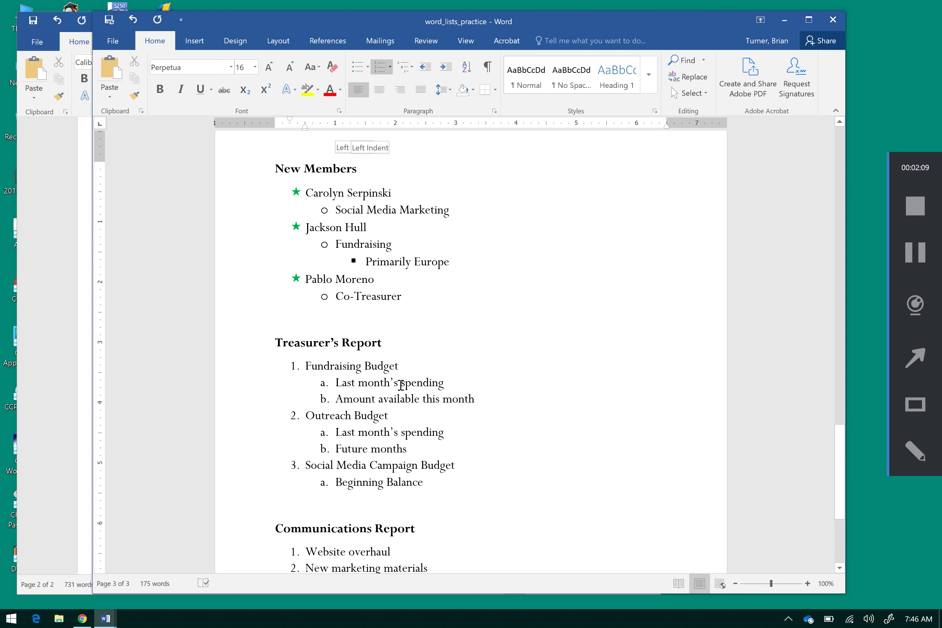
{"action": "left_click_drag", "start_coordinate": [838, 466], "coordinate": [840, 498]}
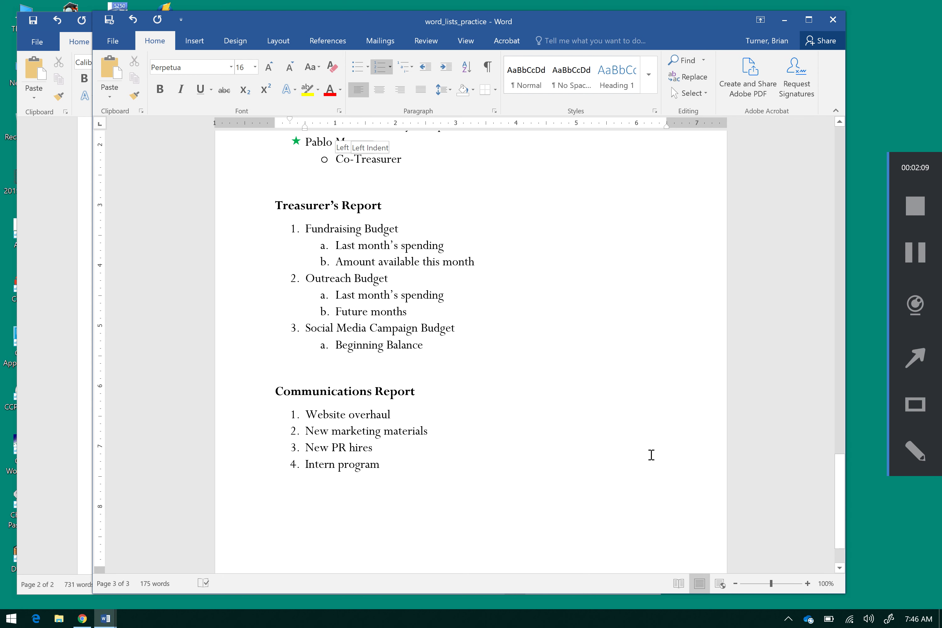
{"action": "left_click", "coordinate": [308, 413]}
{"action": "left_click", "coordinate": [840, 440]}
{"action": "left_click_drag", "start_coordinate": [840, 439], "coordinate": [839, 181]}
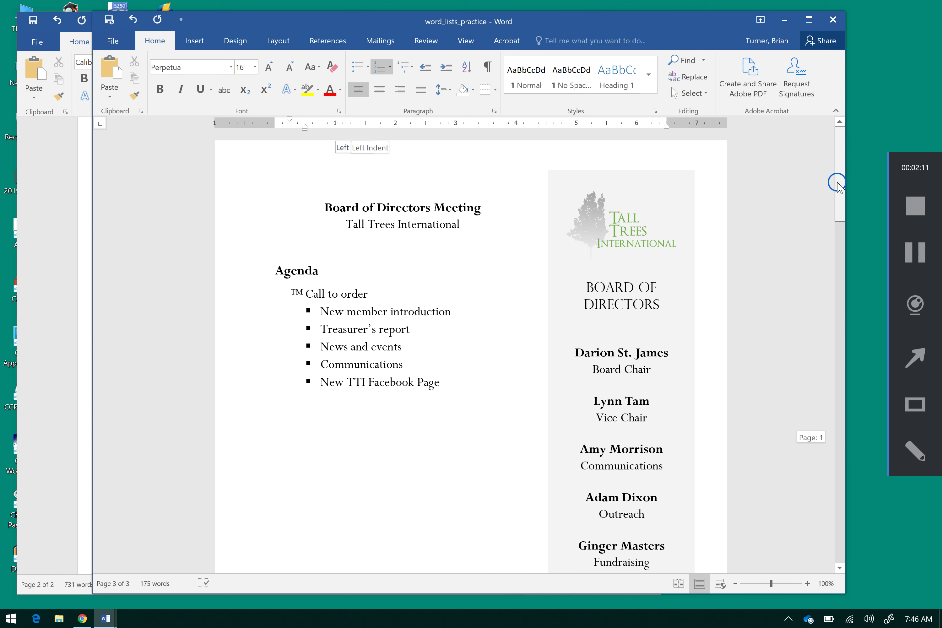